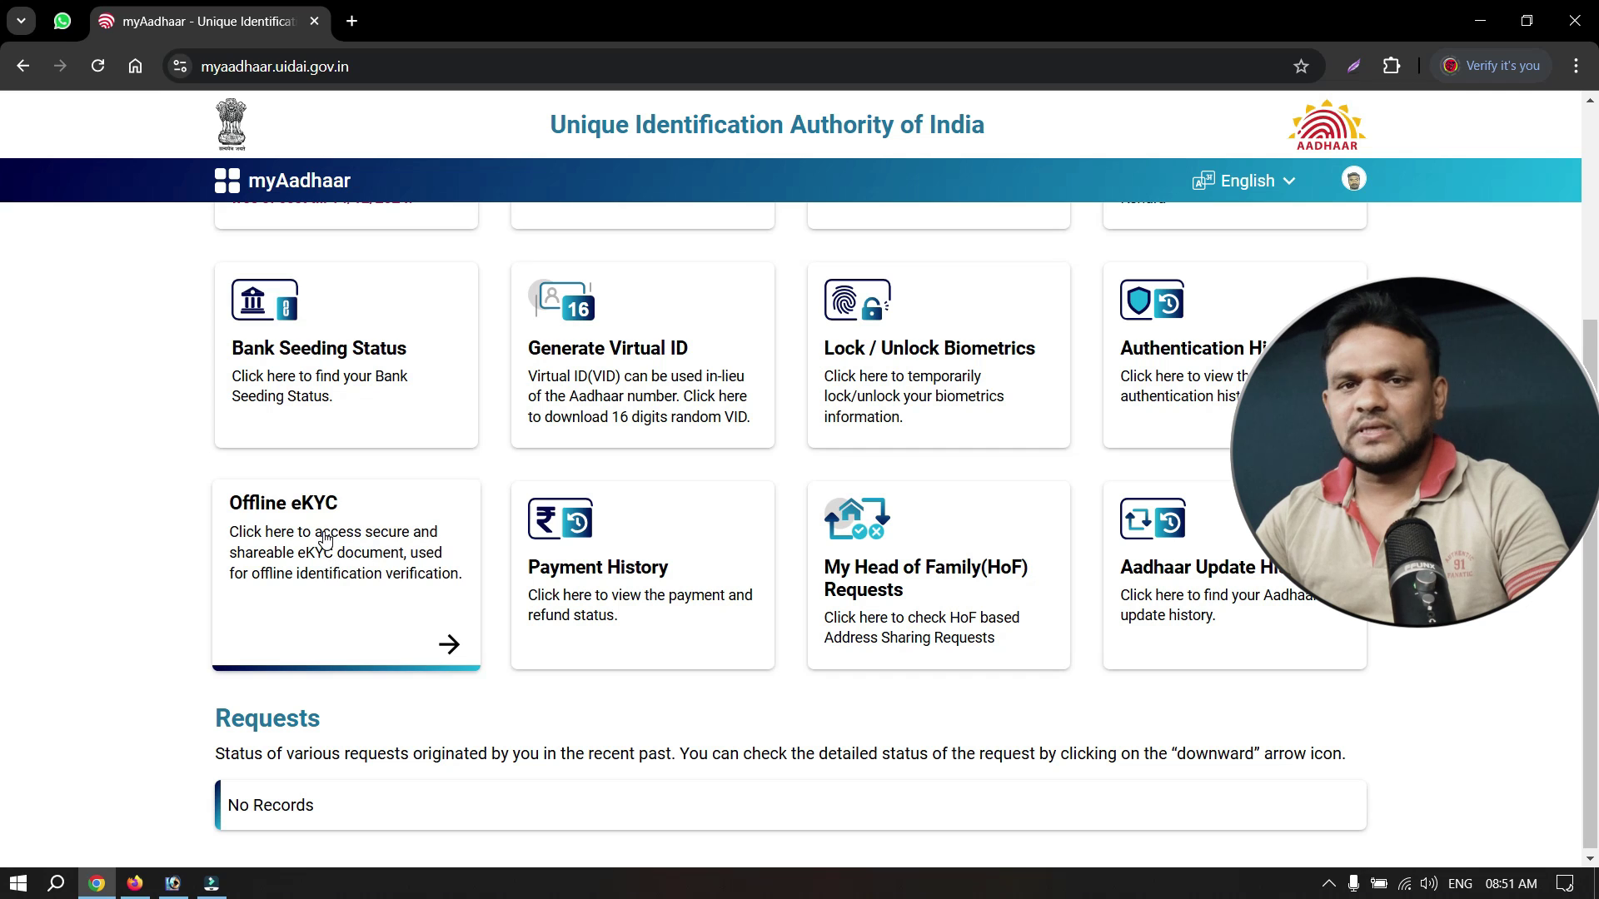
Create a 4-digit share code in Offline eKYC and download the eKYC ZIP file.
click(354, 551)
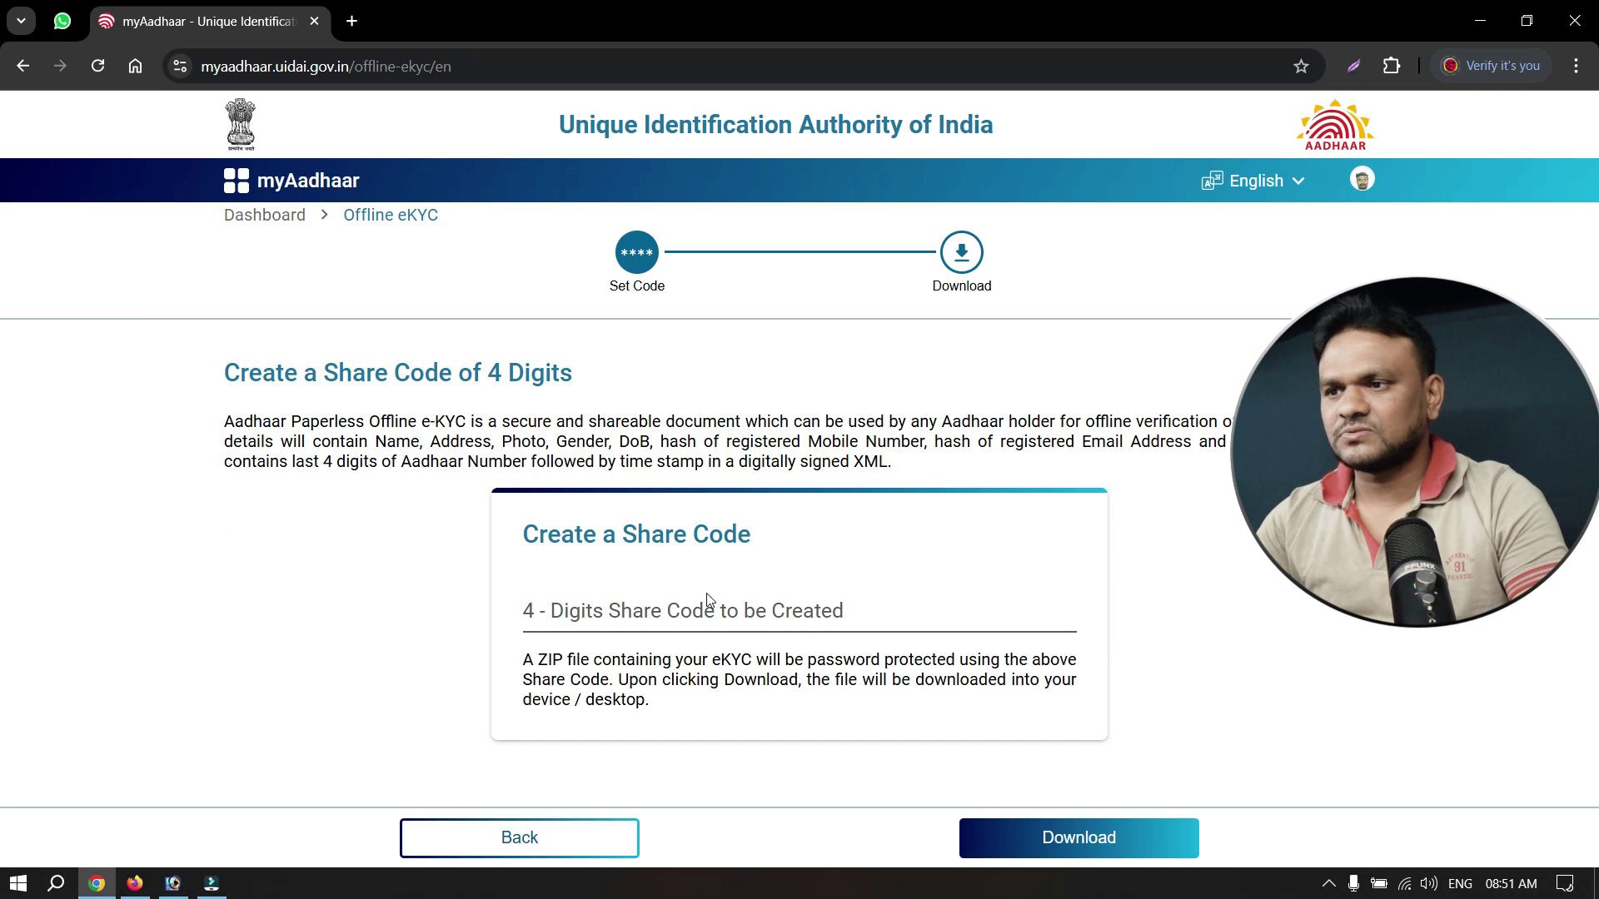
click(700, 613)
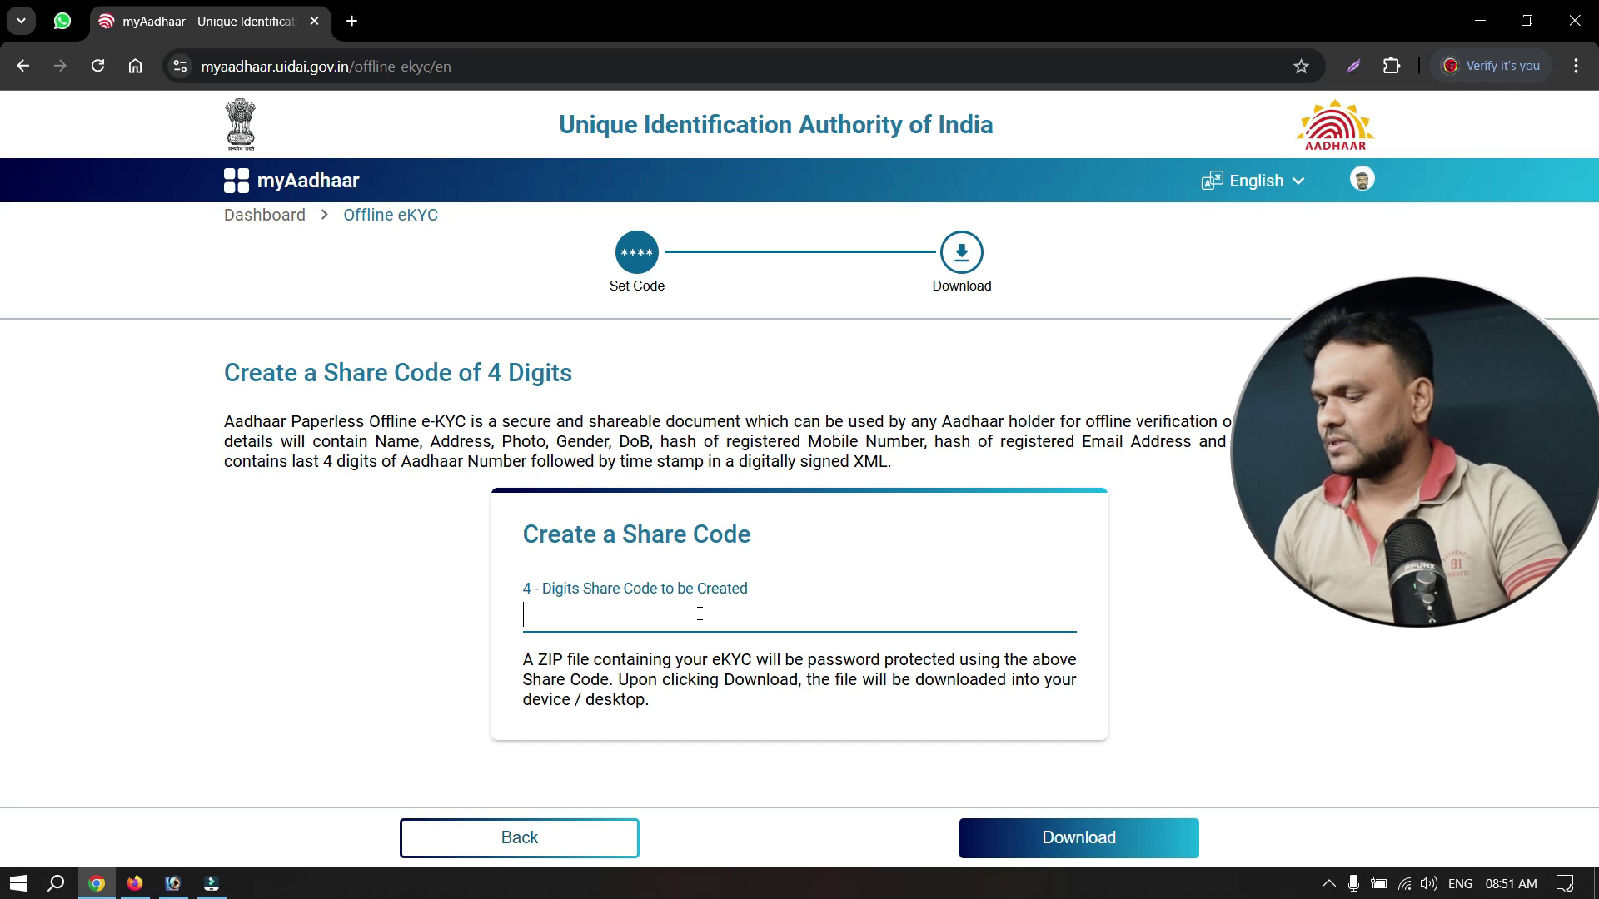
click(1064, 840)
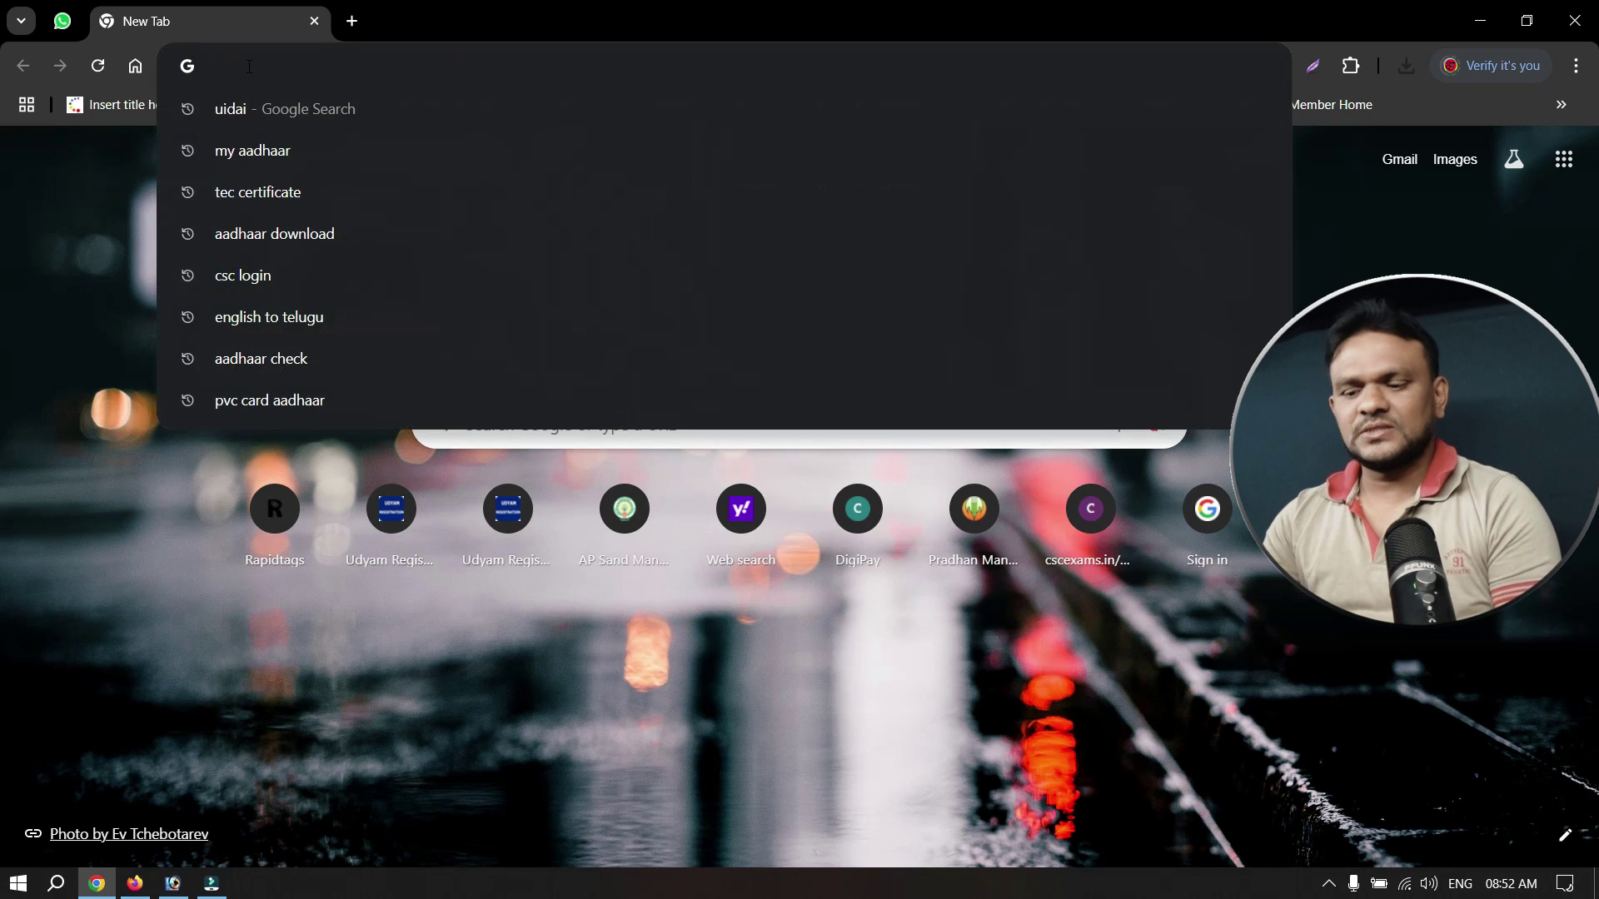
Search Google for 'nse aadhaar' and open the NSEIT 'Welcome to Login Page' result.
text(nse aadh)
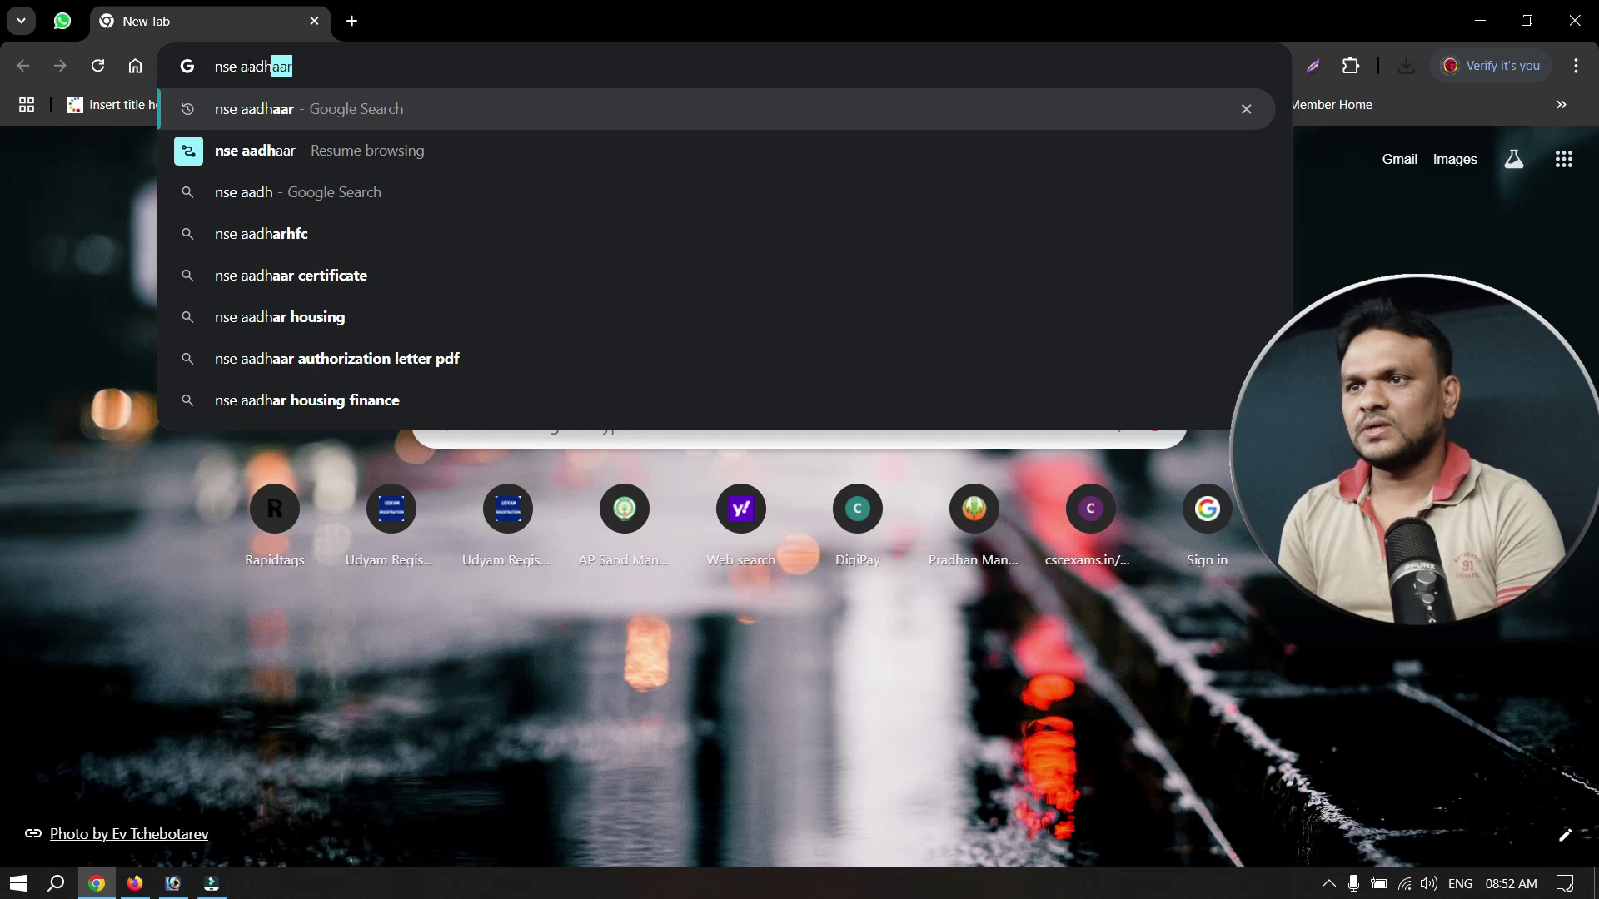
key(Return)
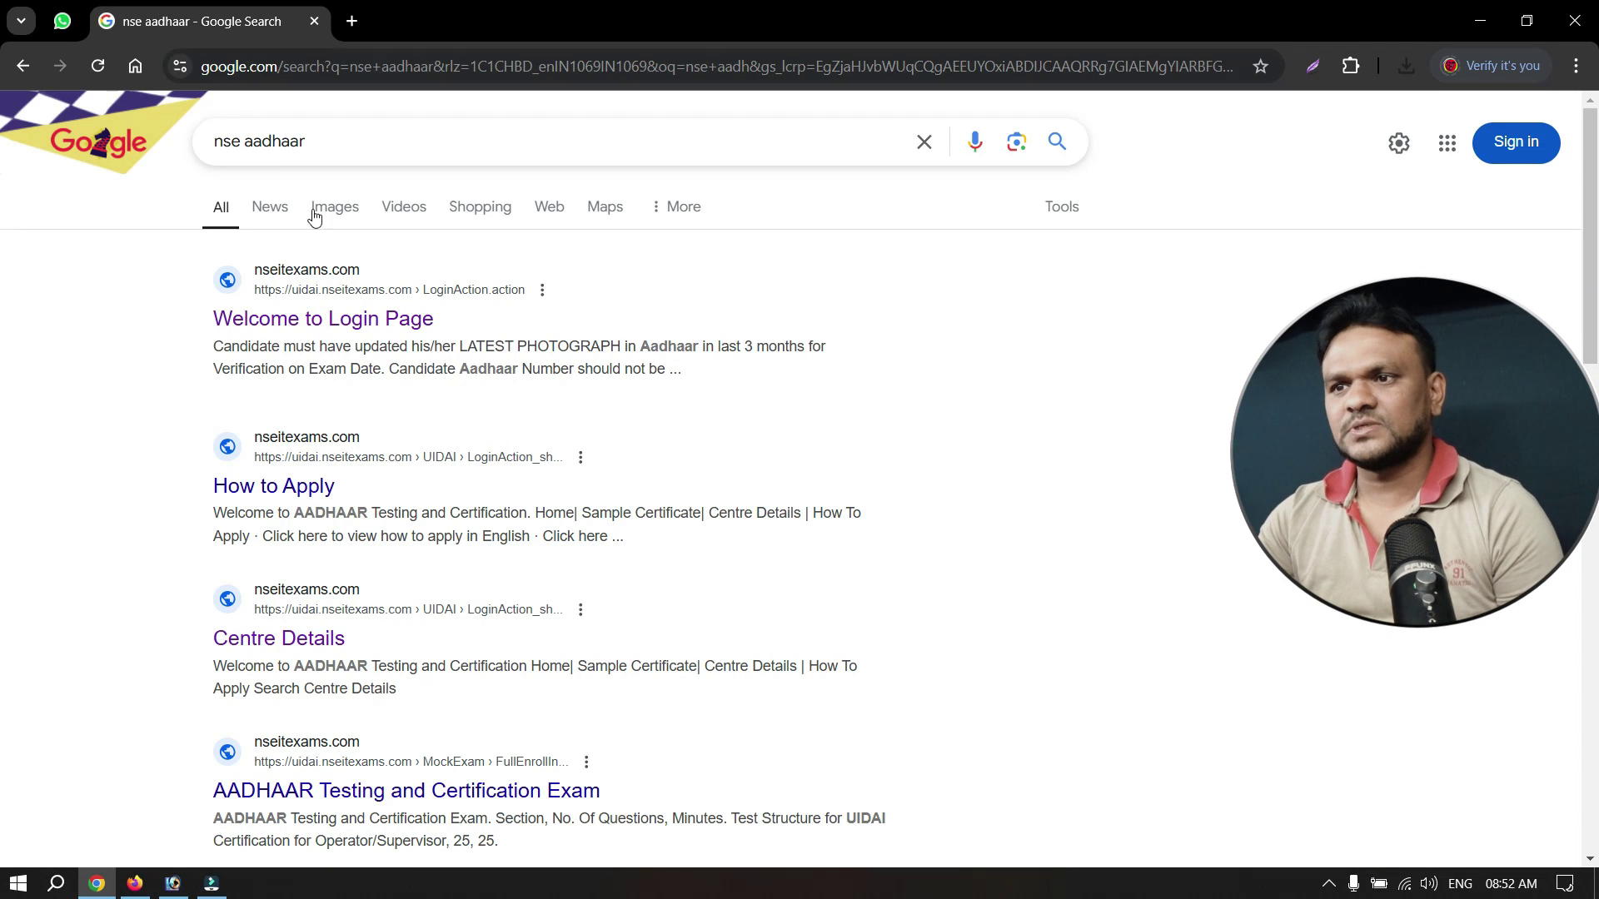
click(361, 322)
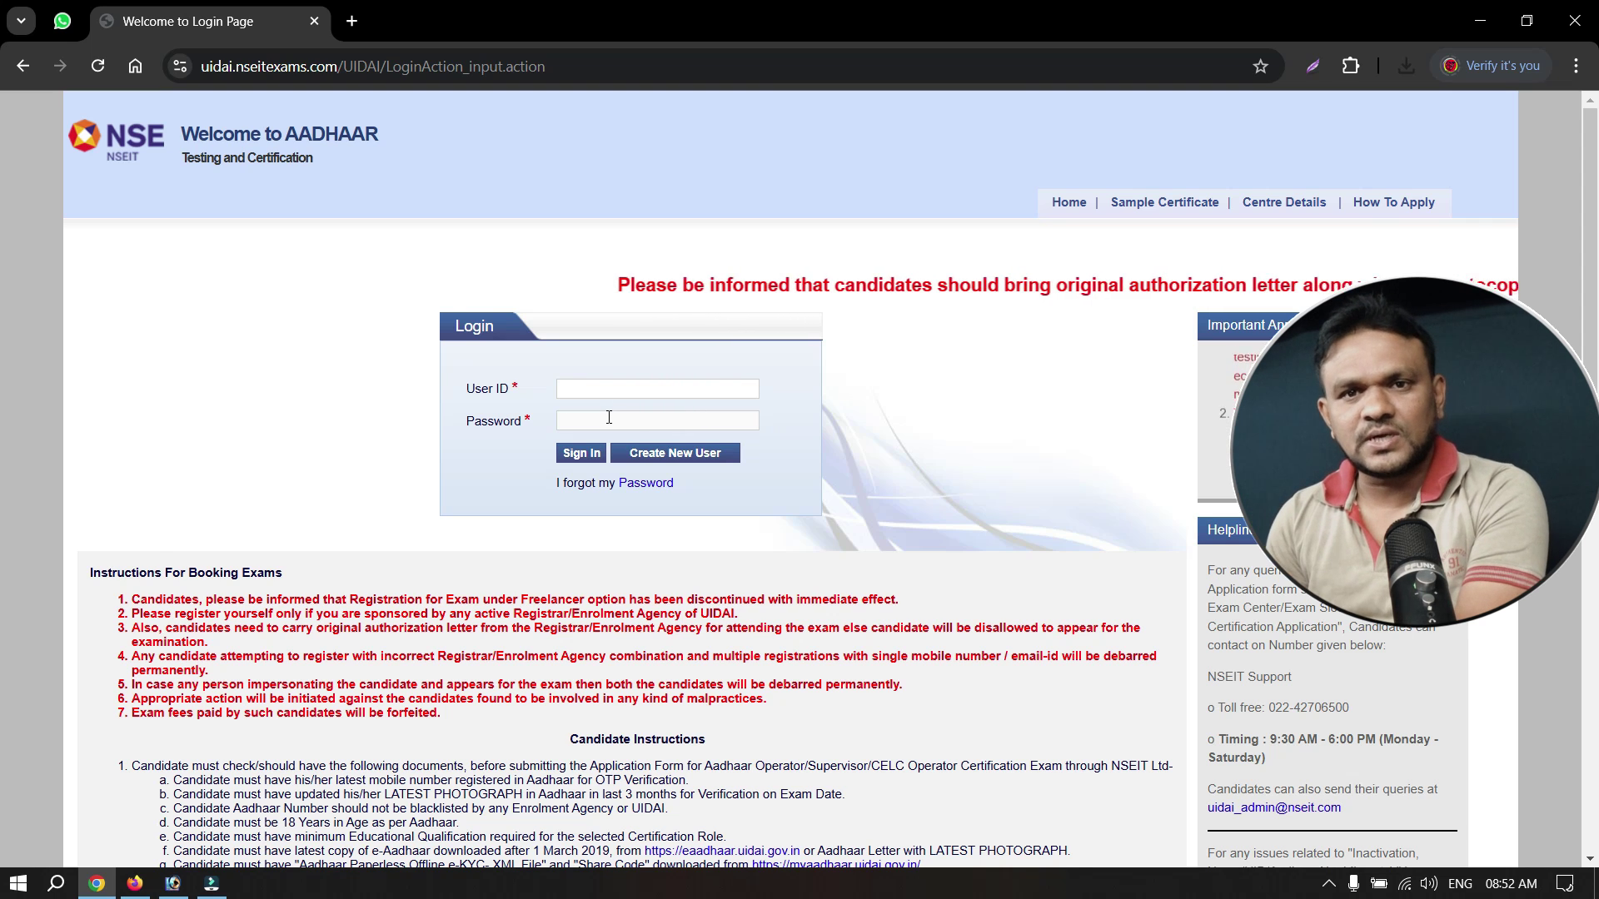
scroll(1263, 737, down, 1)
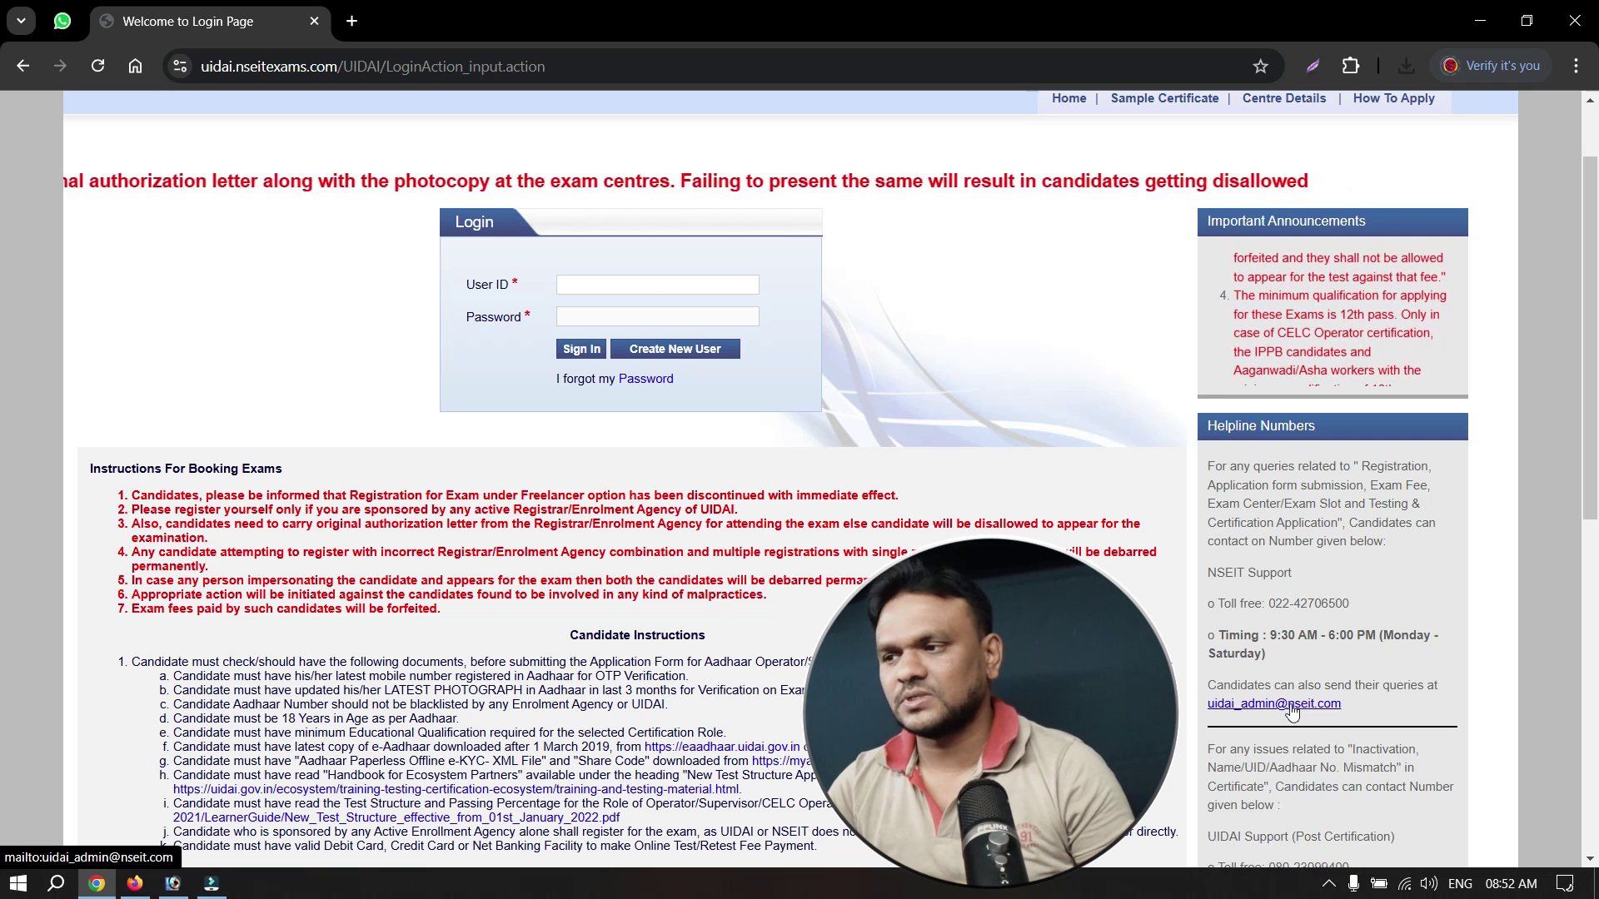
scroll(1221, 723, down, 2)
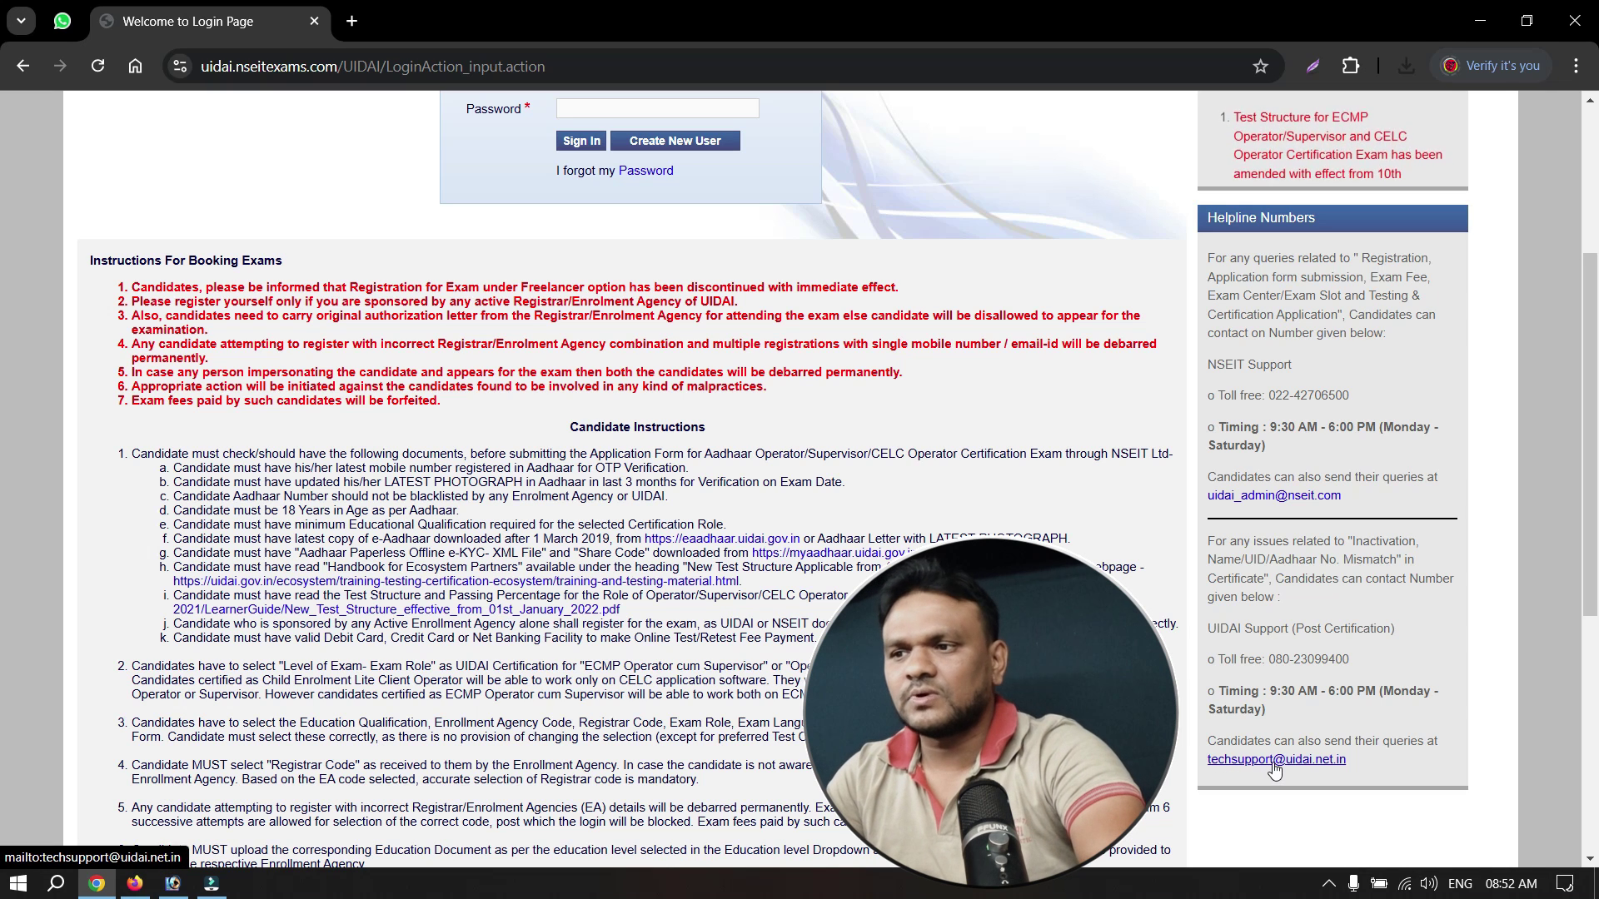
scroll(1249, 749, up, 3)
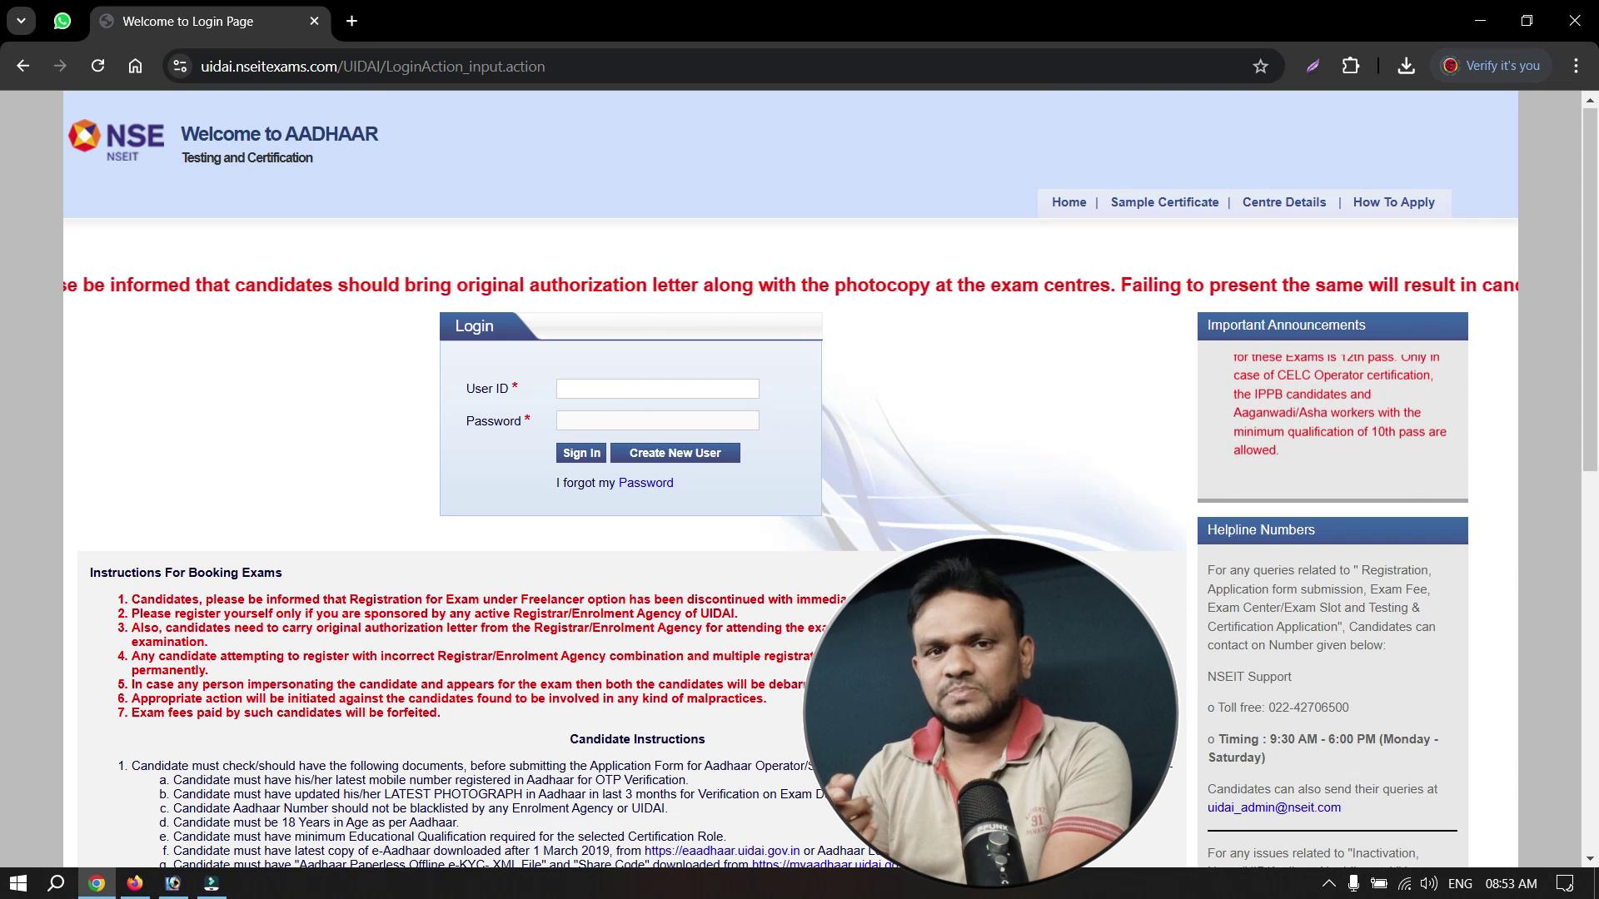
Start a new user registration and upload the downloaded Offline eKYC ZIP file.
click(671, 454)
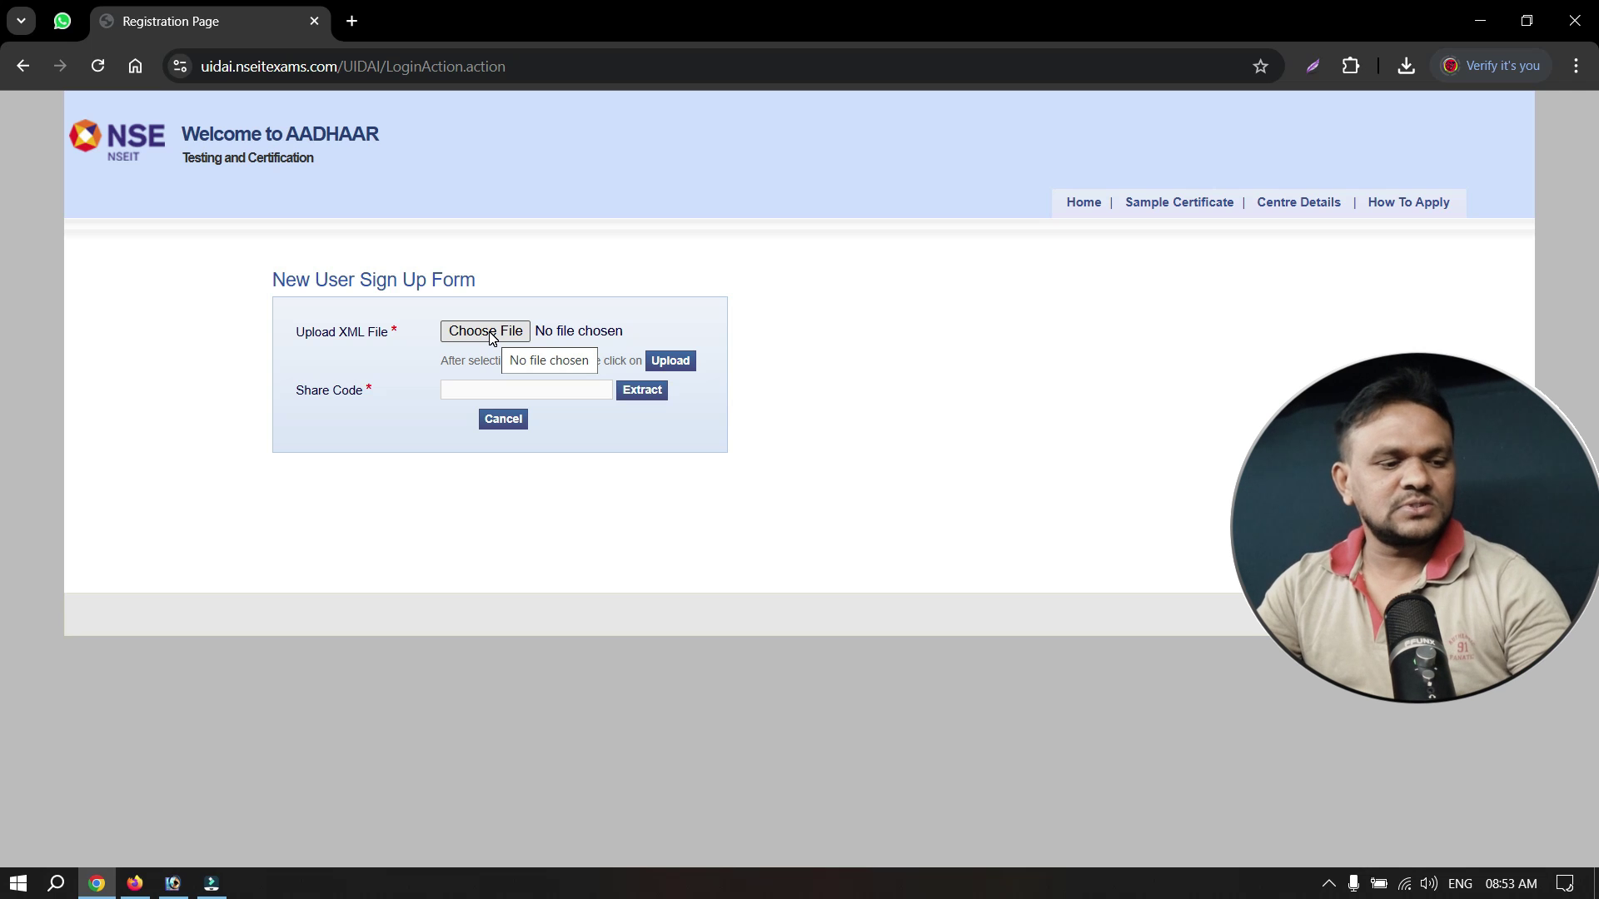
click(492, 335)
double_click(745, 267)
click(672, 361)
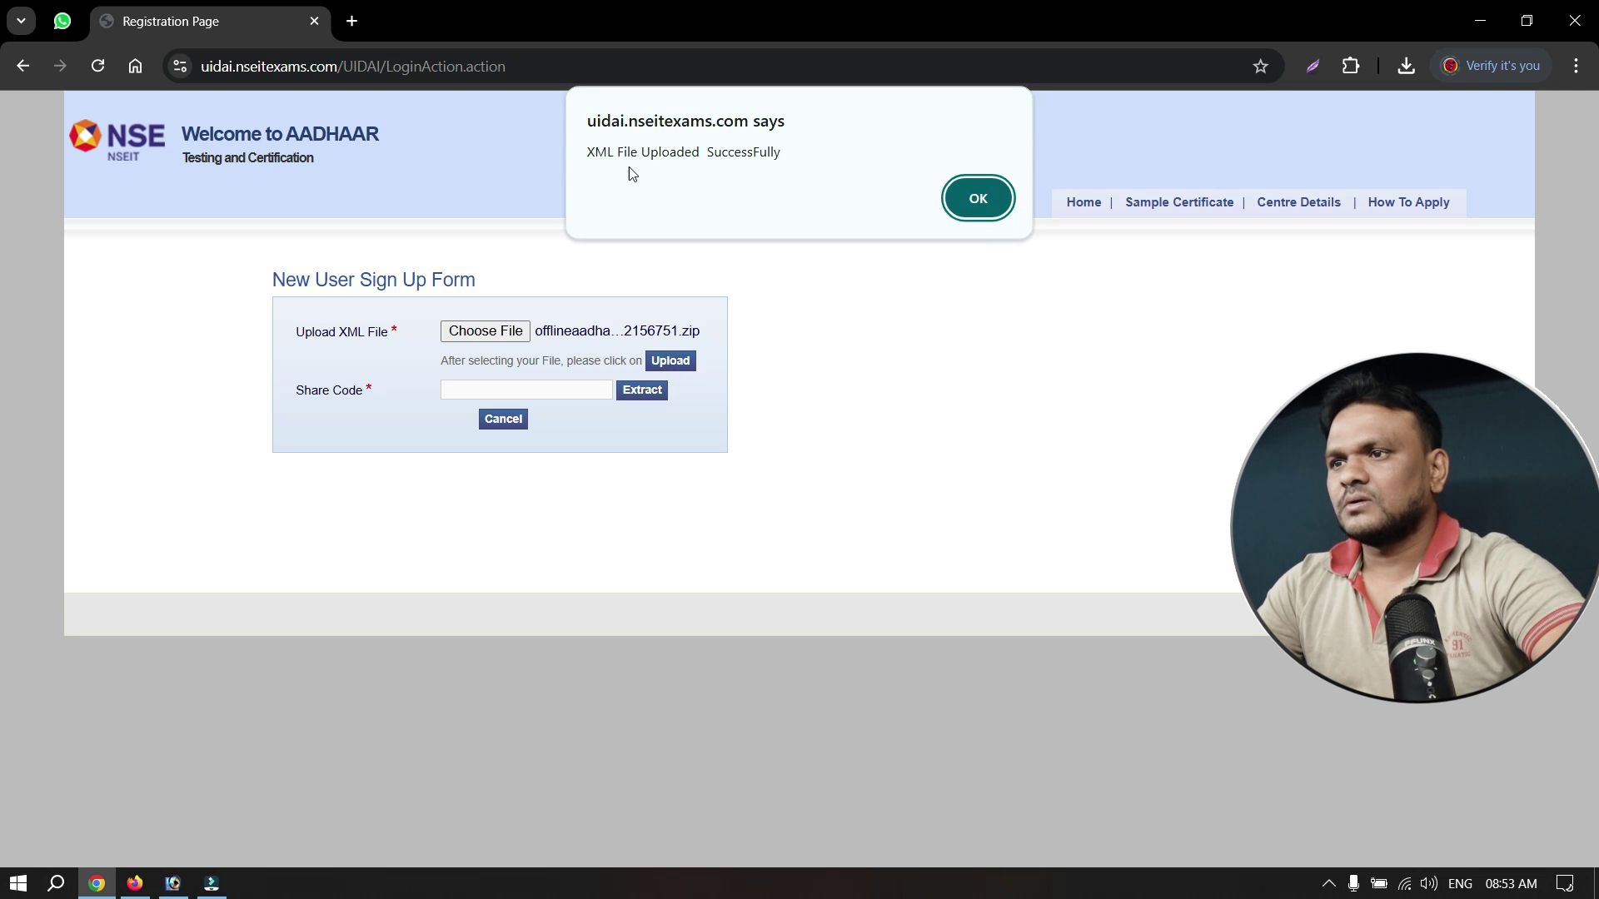
click(978, 199)
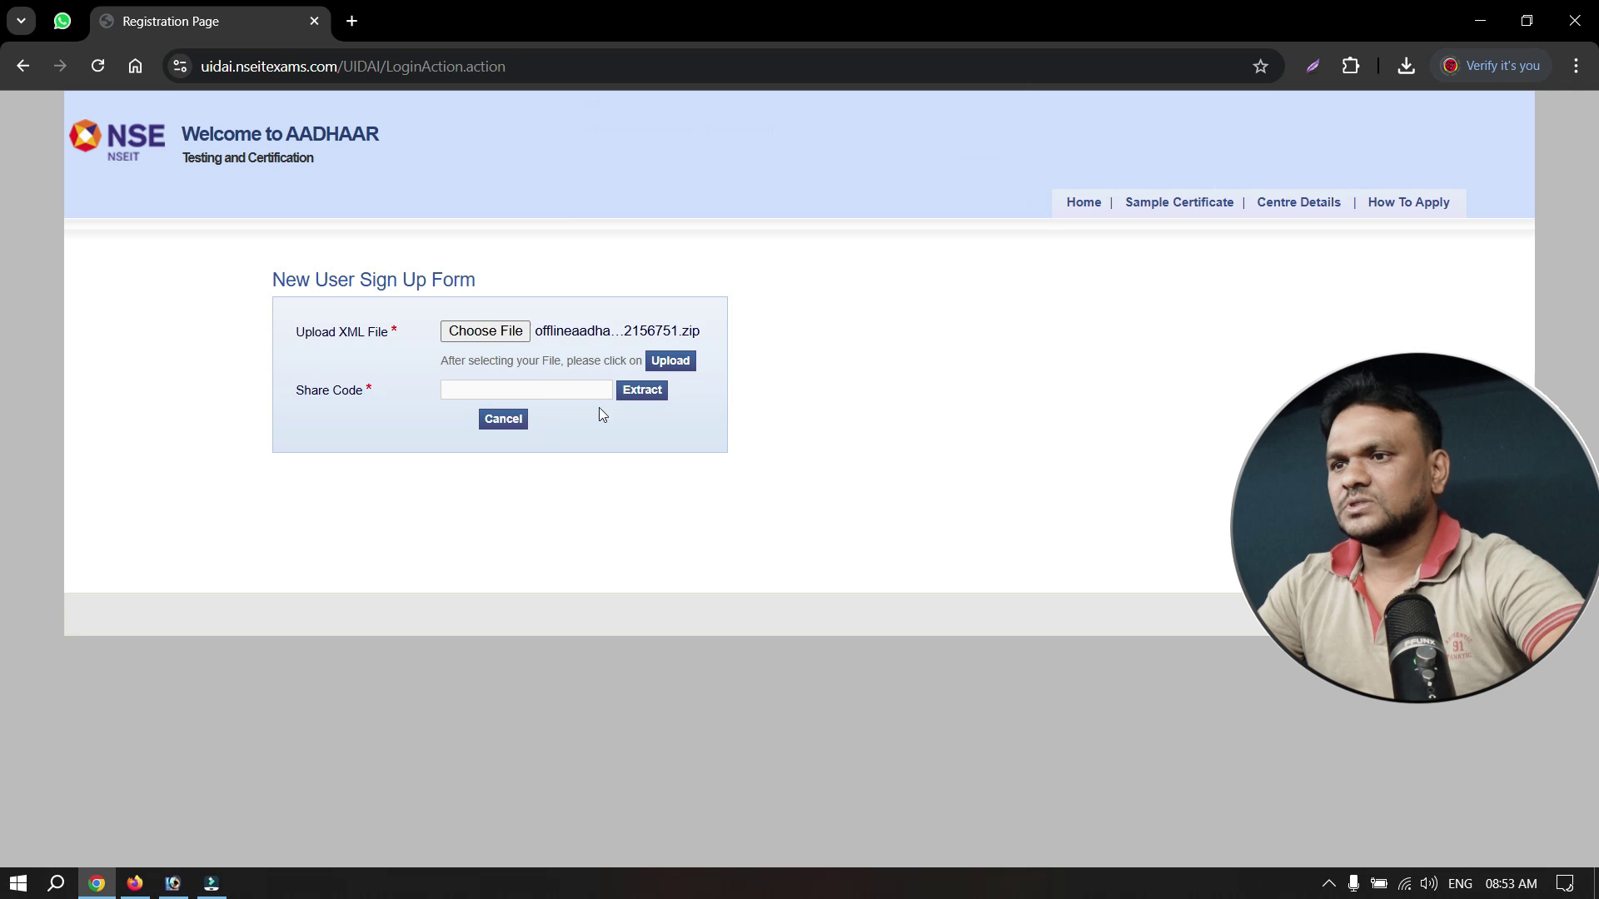
Enter the 4-digit share code and extract the Aadhaar data from the ZIP.
click(546, 384)
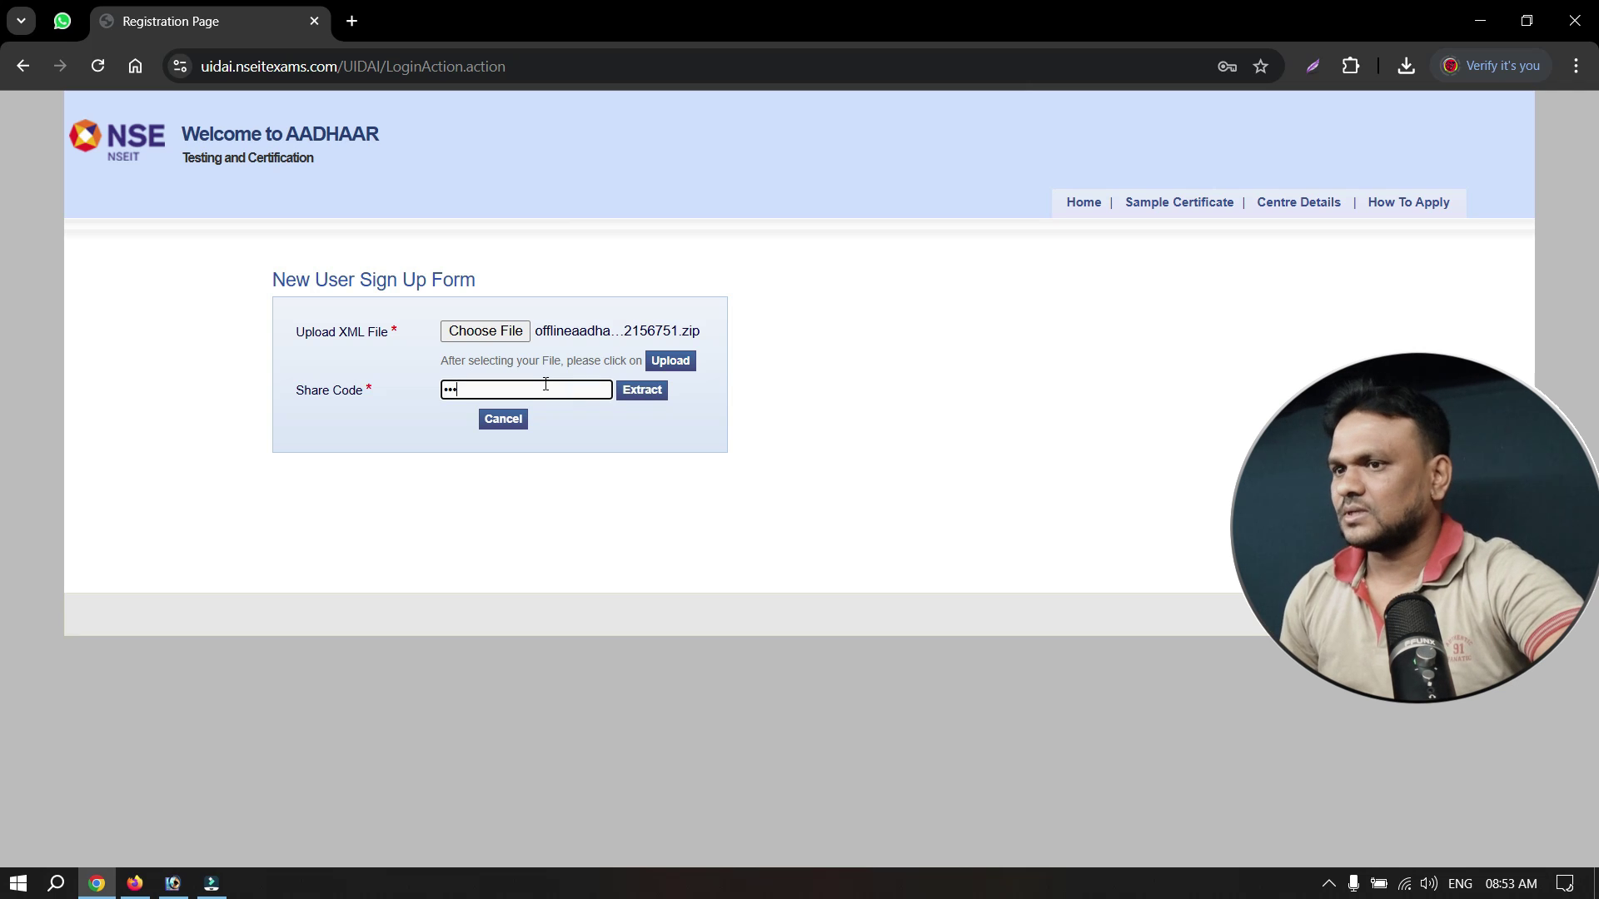
click(645, 390)
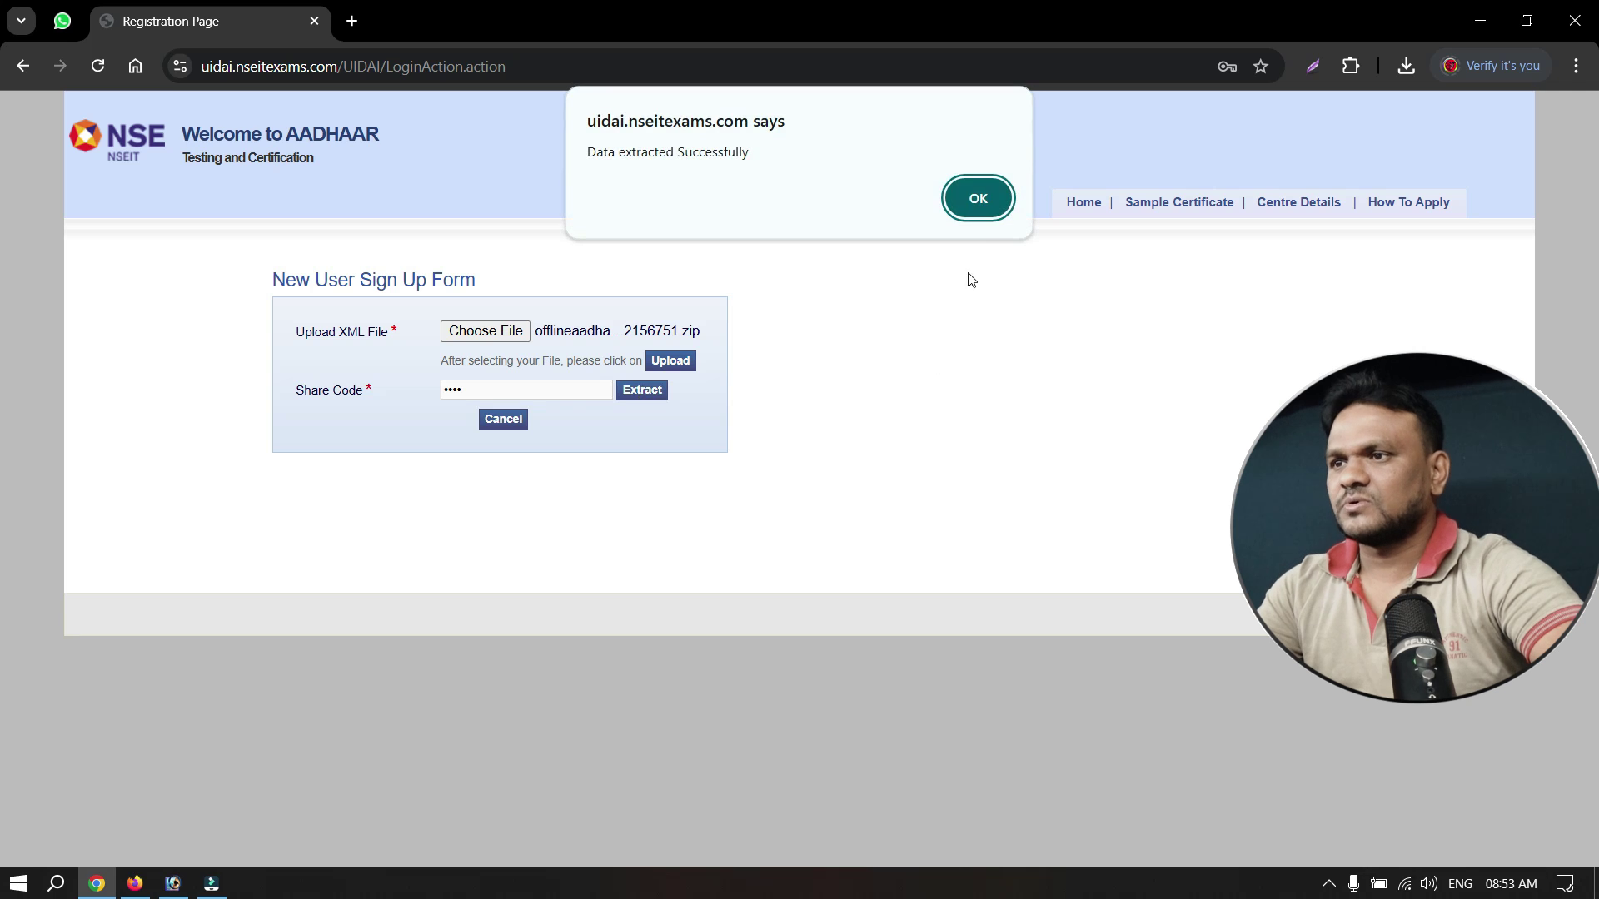
click(975, 198)
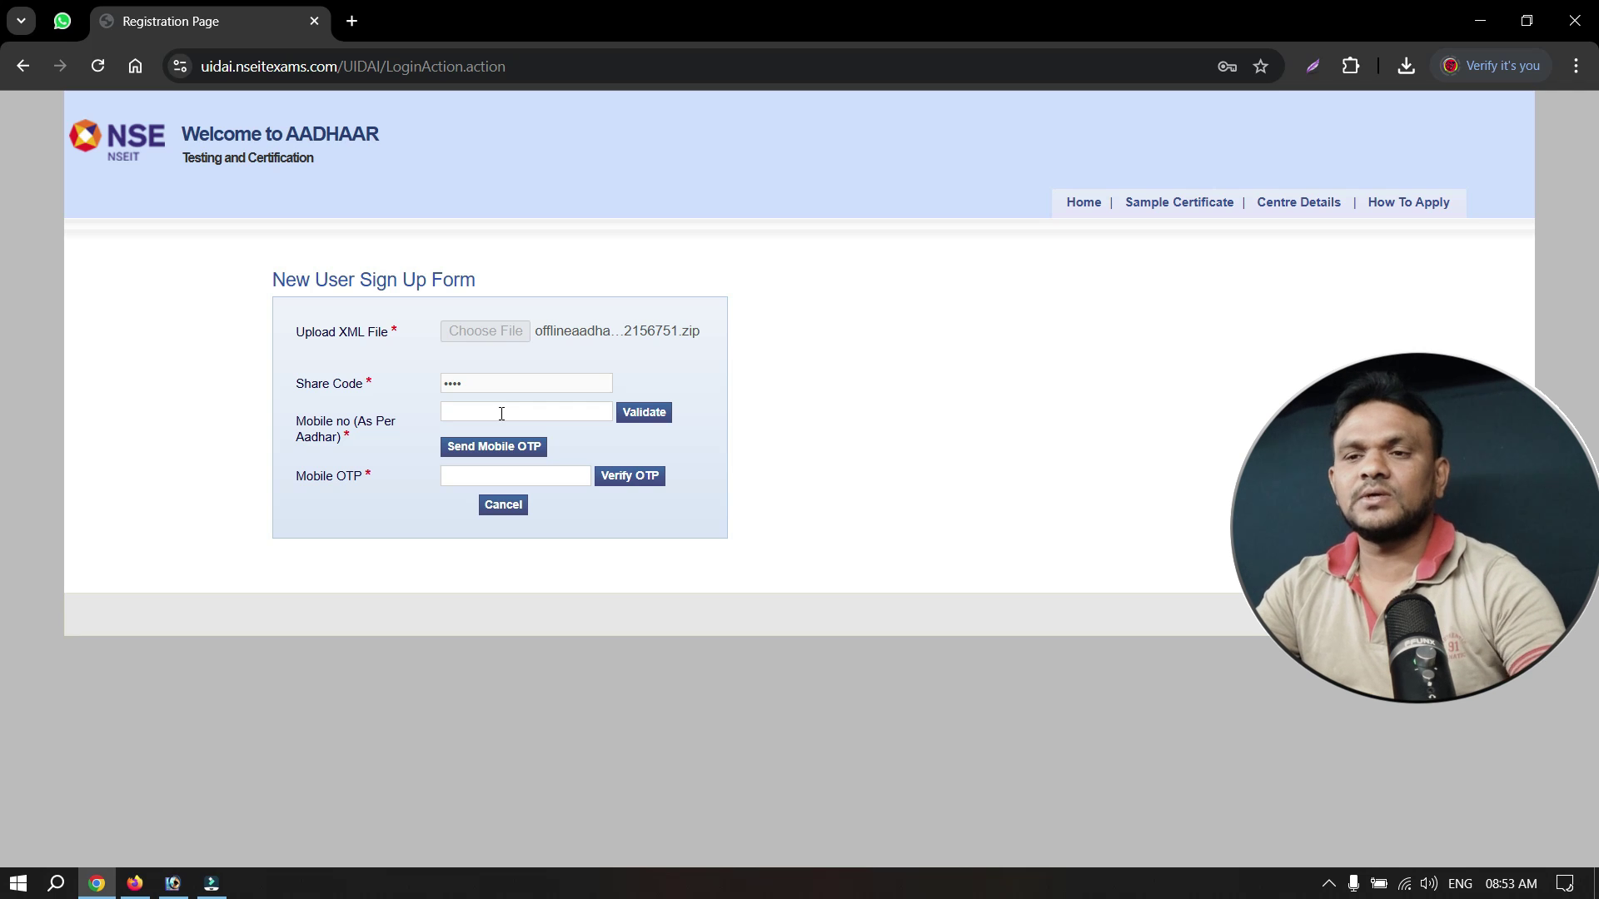
Validate the registered mobile number and verify it with the received OTP.
click(645, 413)
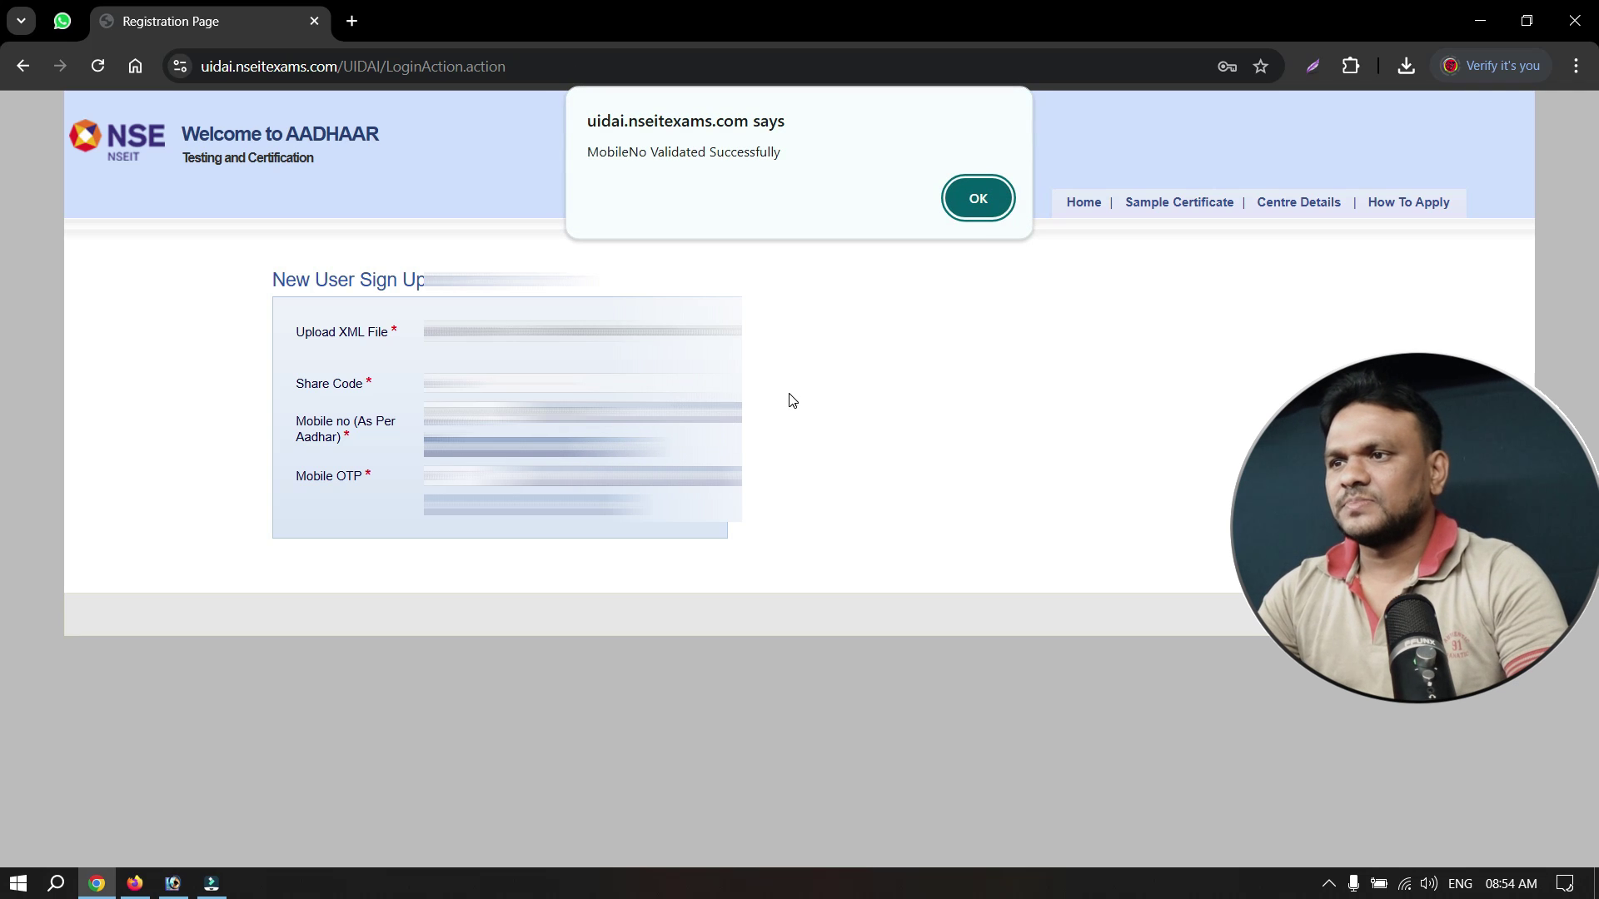
click(980, 199)
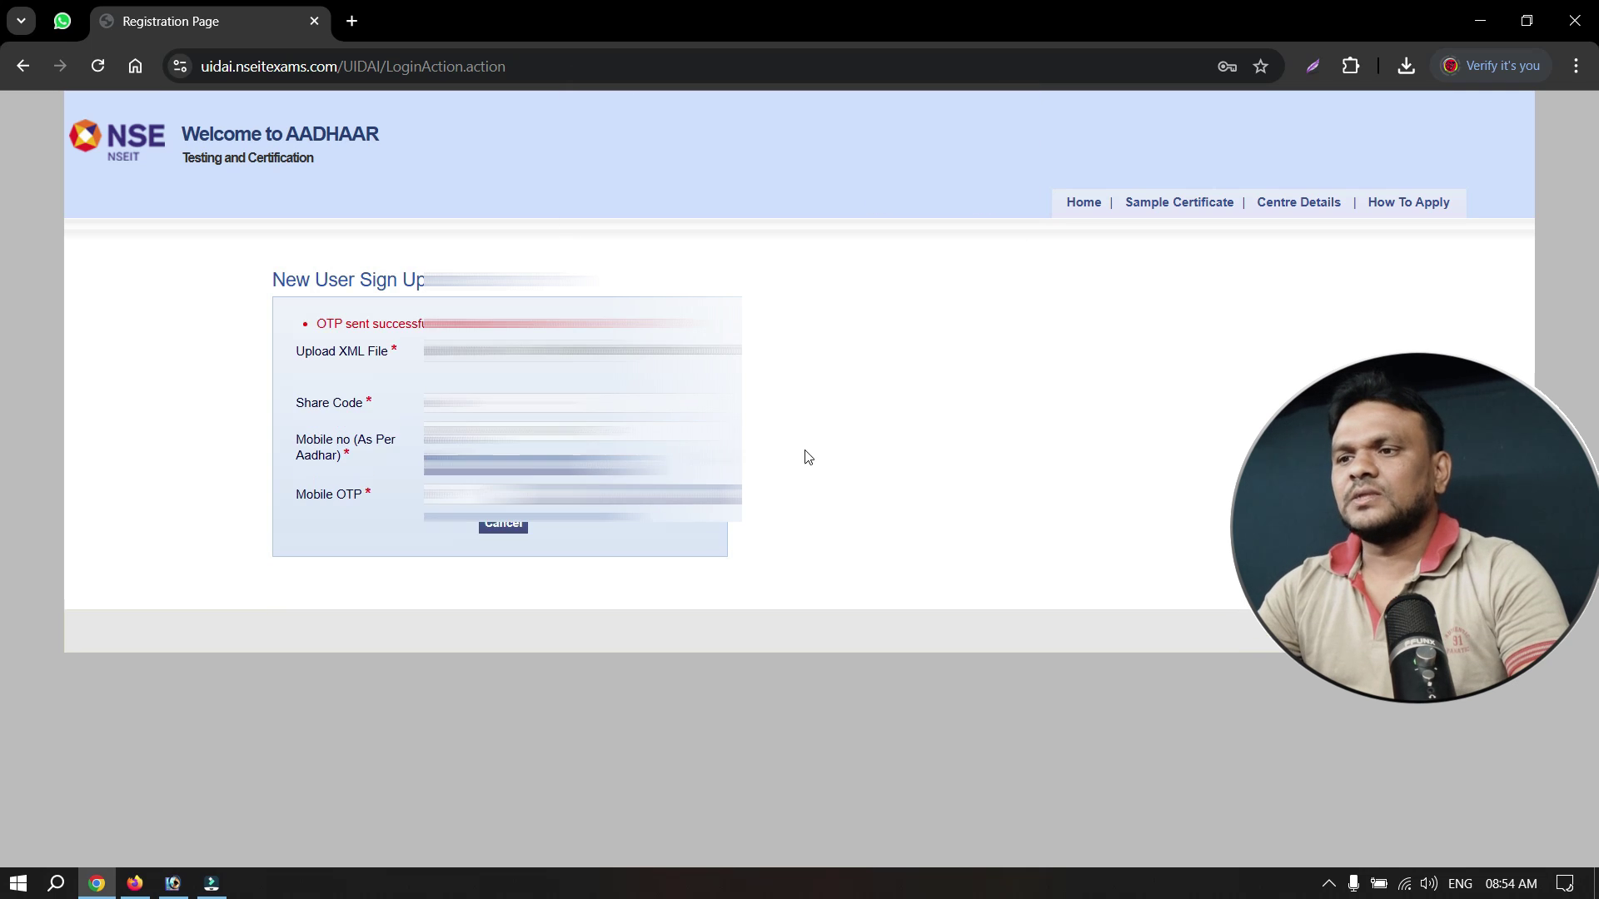
click(543, 523)
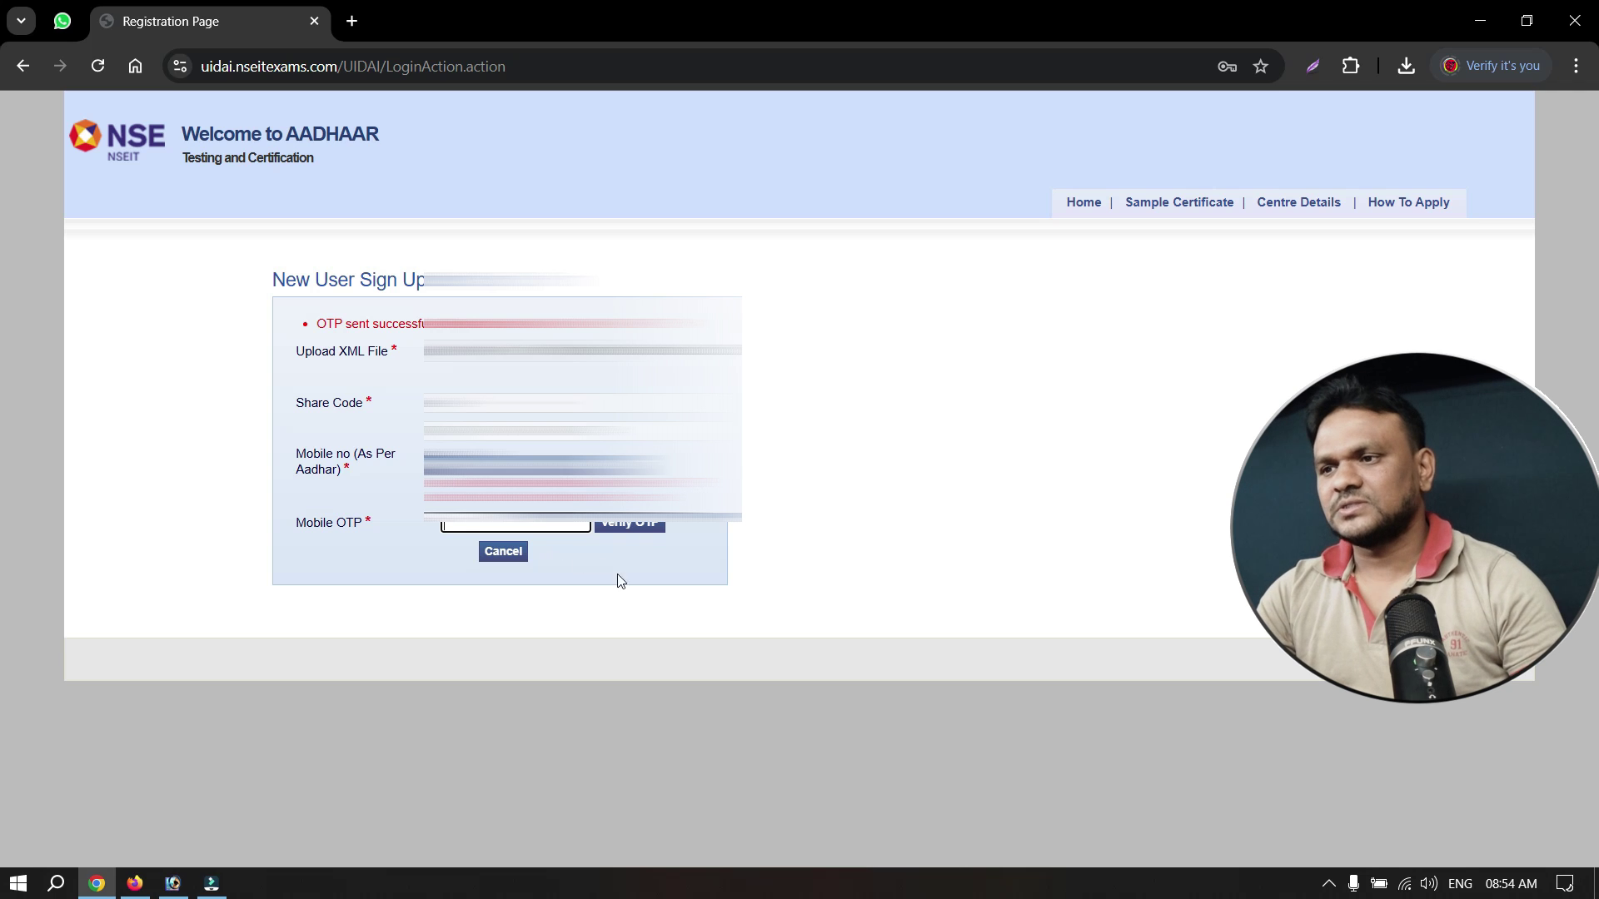
click(636, 528)
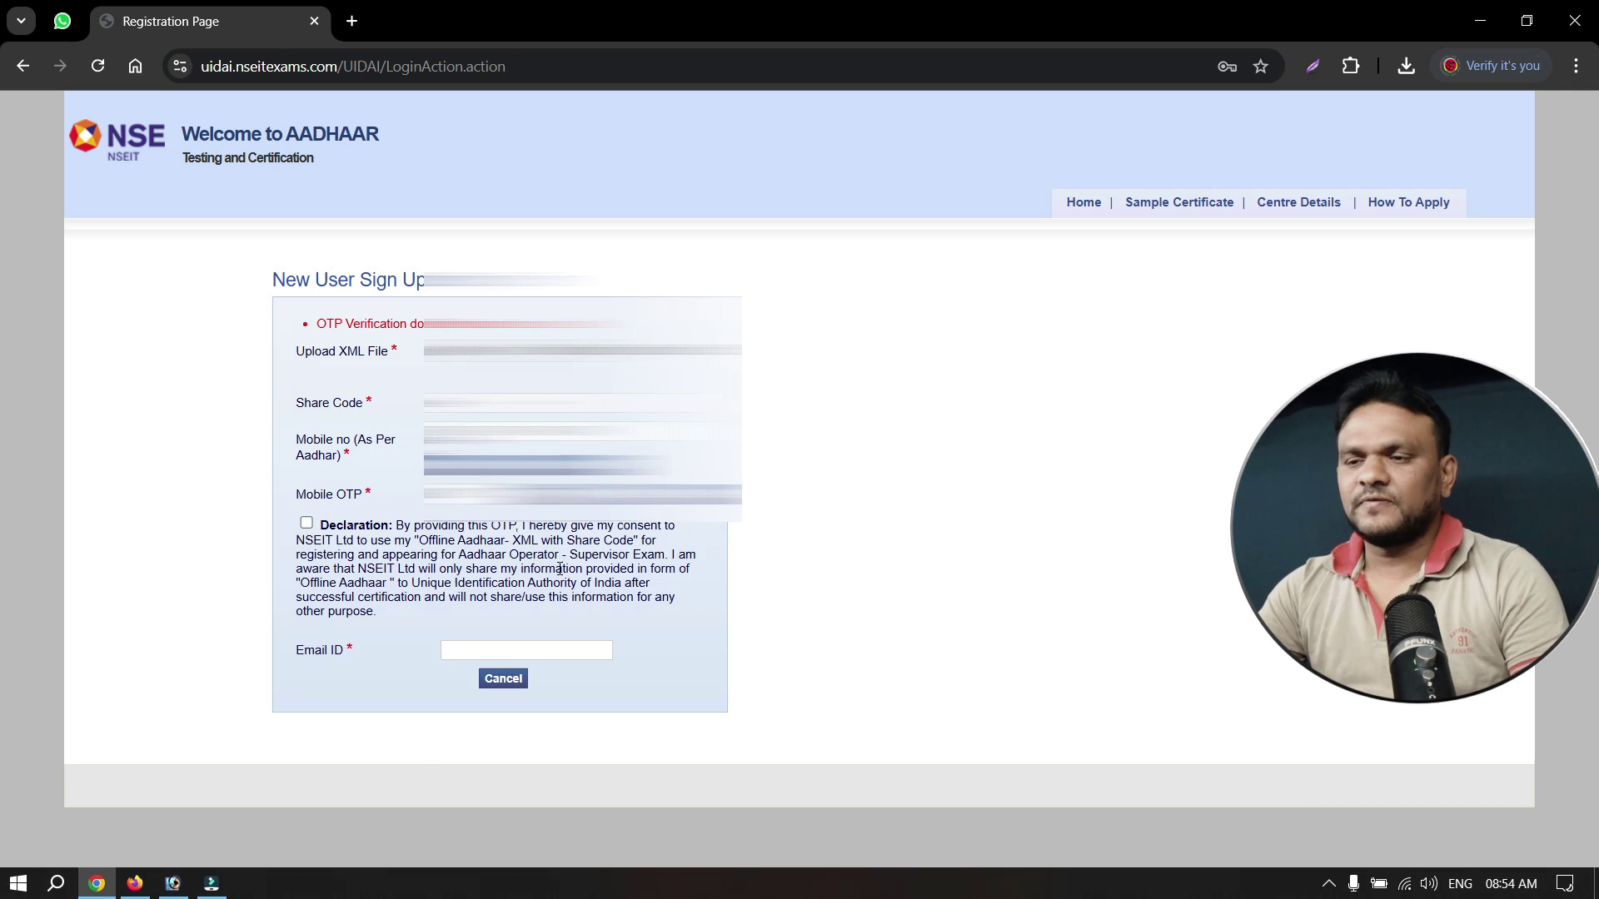
Accept the declaration, enter the e-mail address, preview the XML details and confirm registration.
click(307, 524)
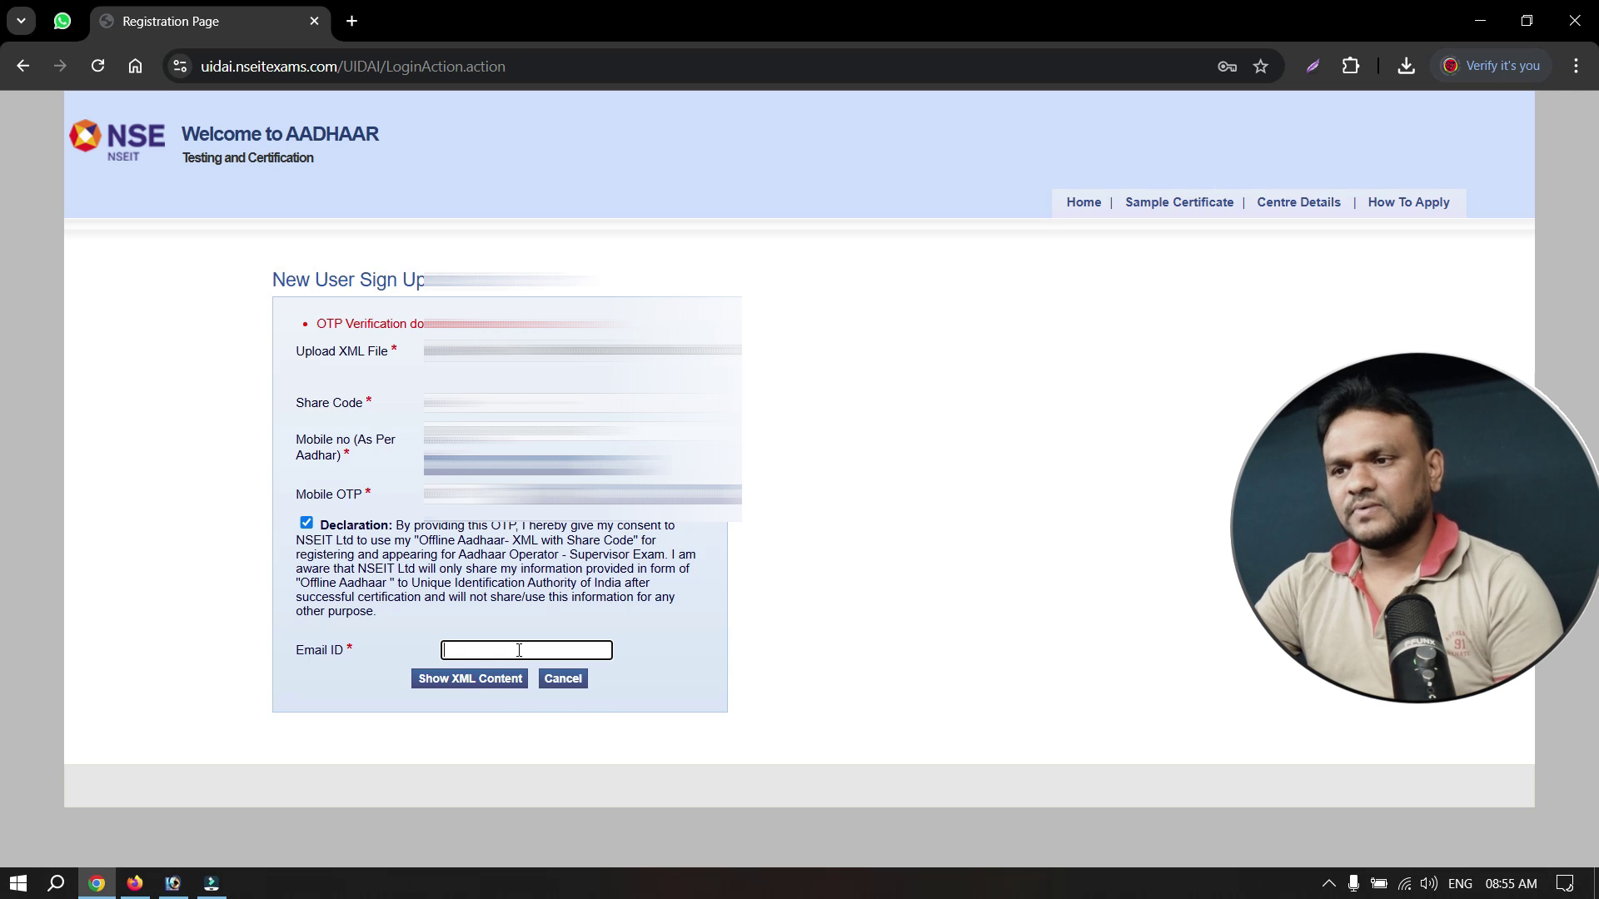
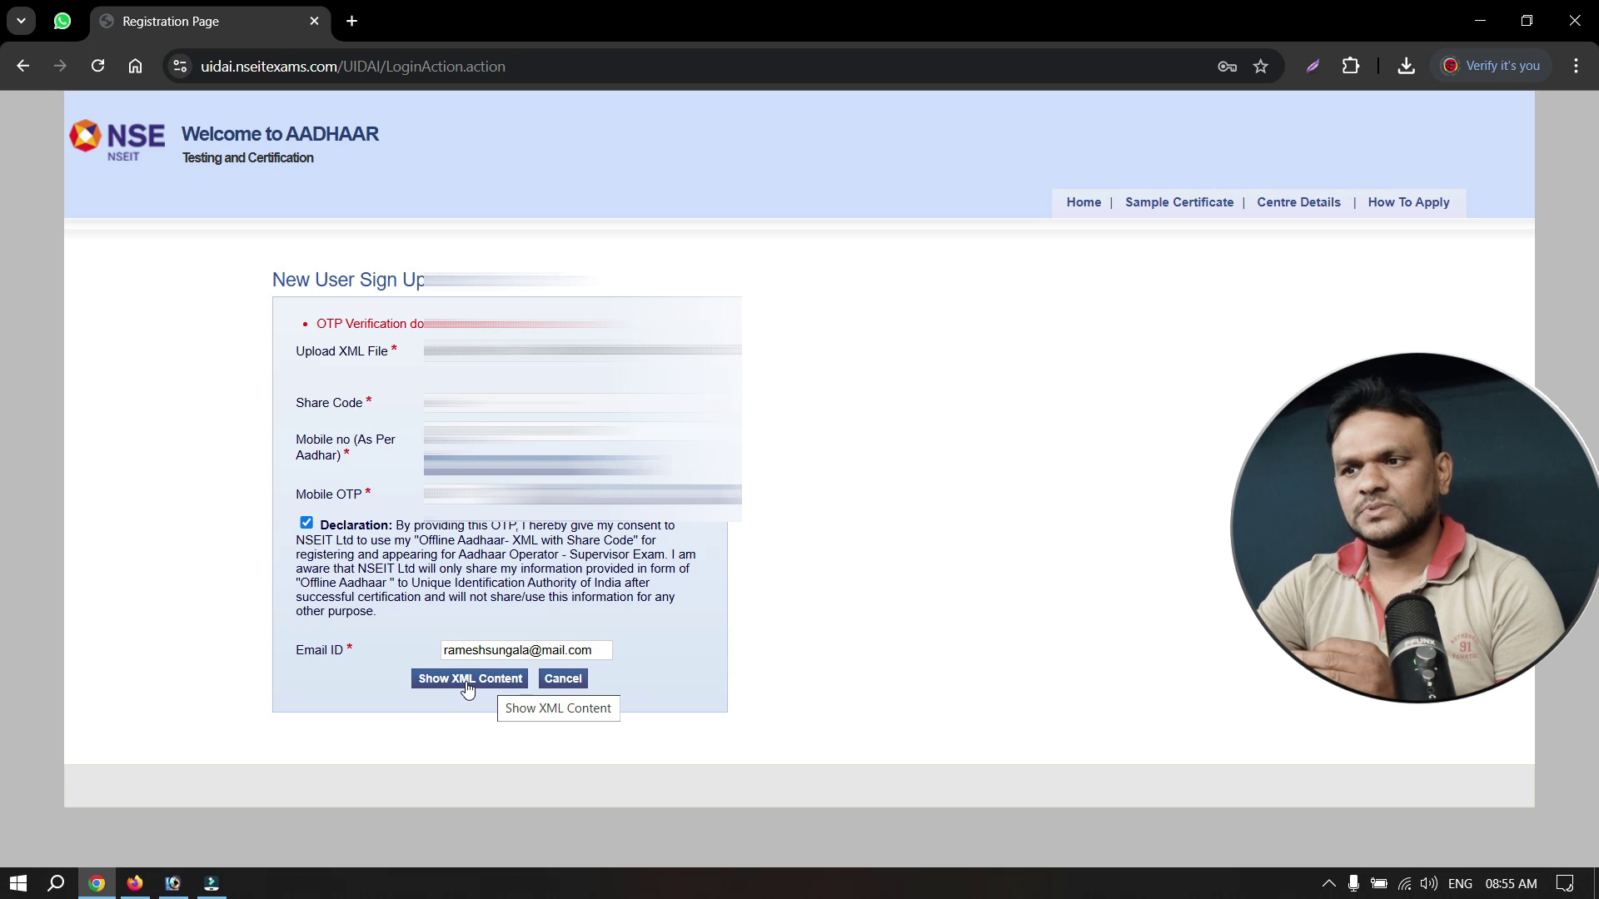
click(467, 681)
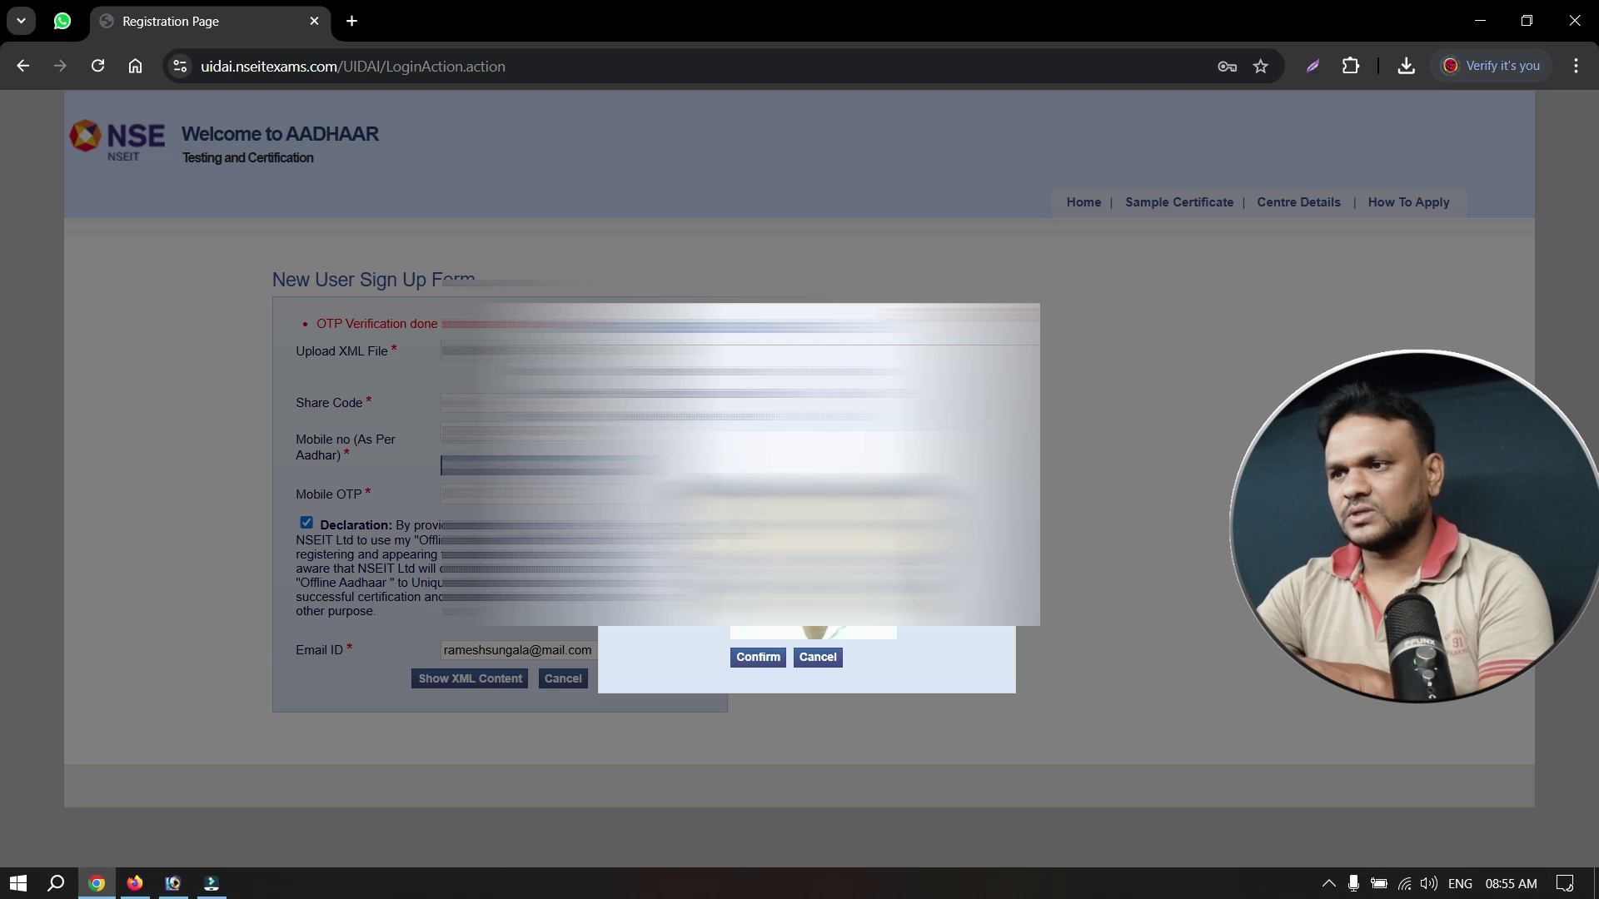
click(758, 658)
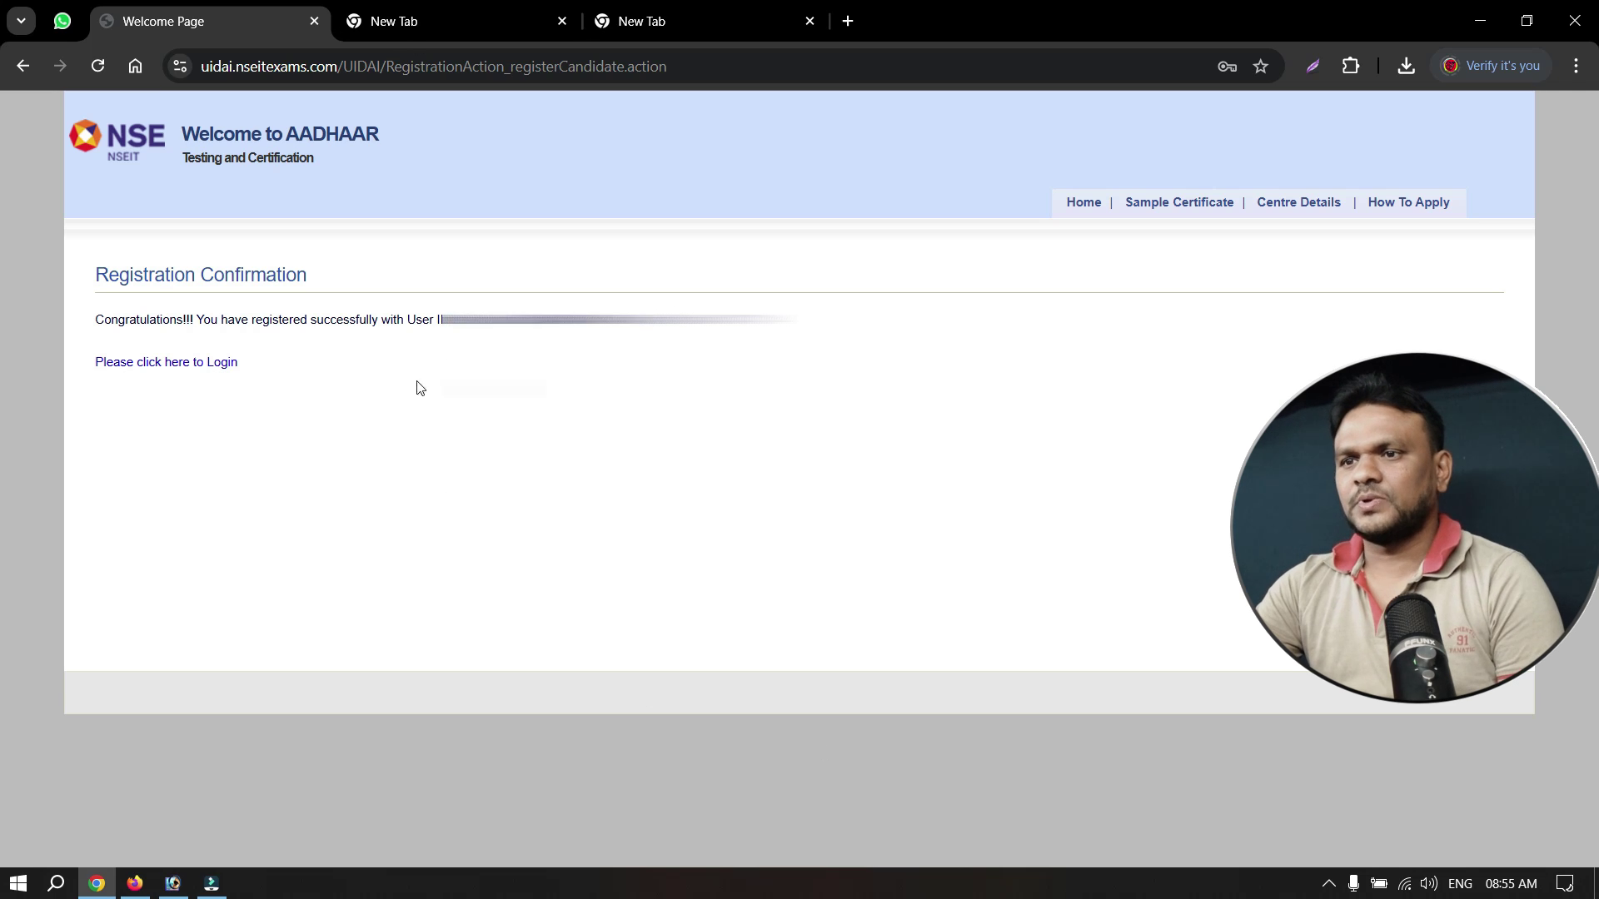
Follow the confirmation page's link to the login page.
click(192, 367)
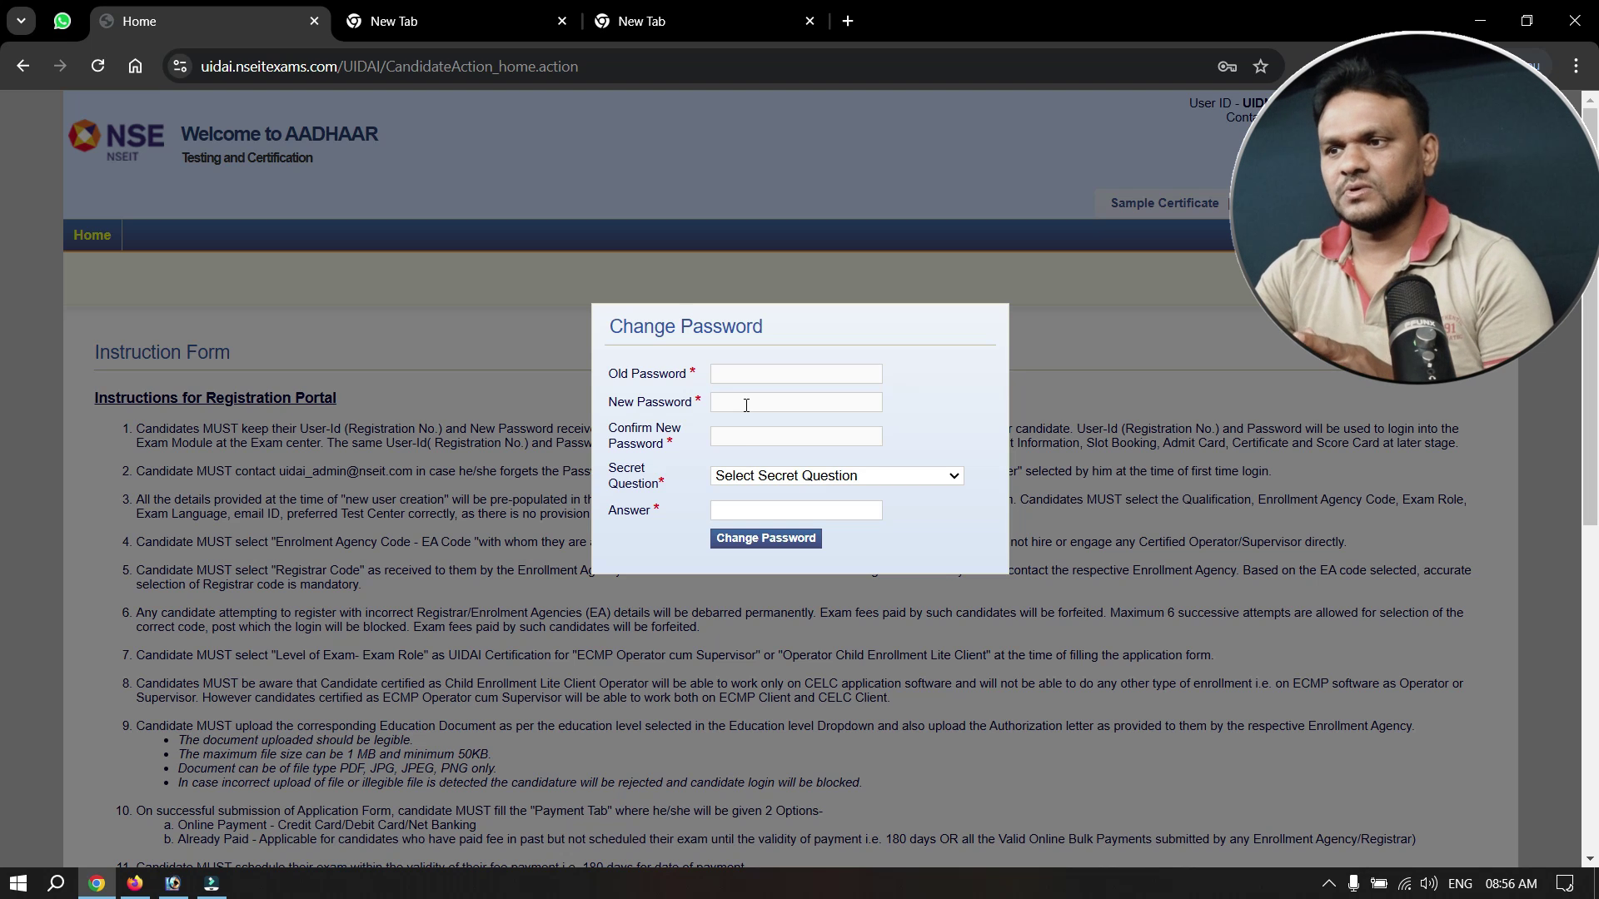
Change the password with 'What is your favorite color?' as the secret question.
click(787, 481)
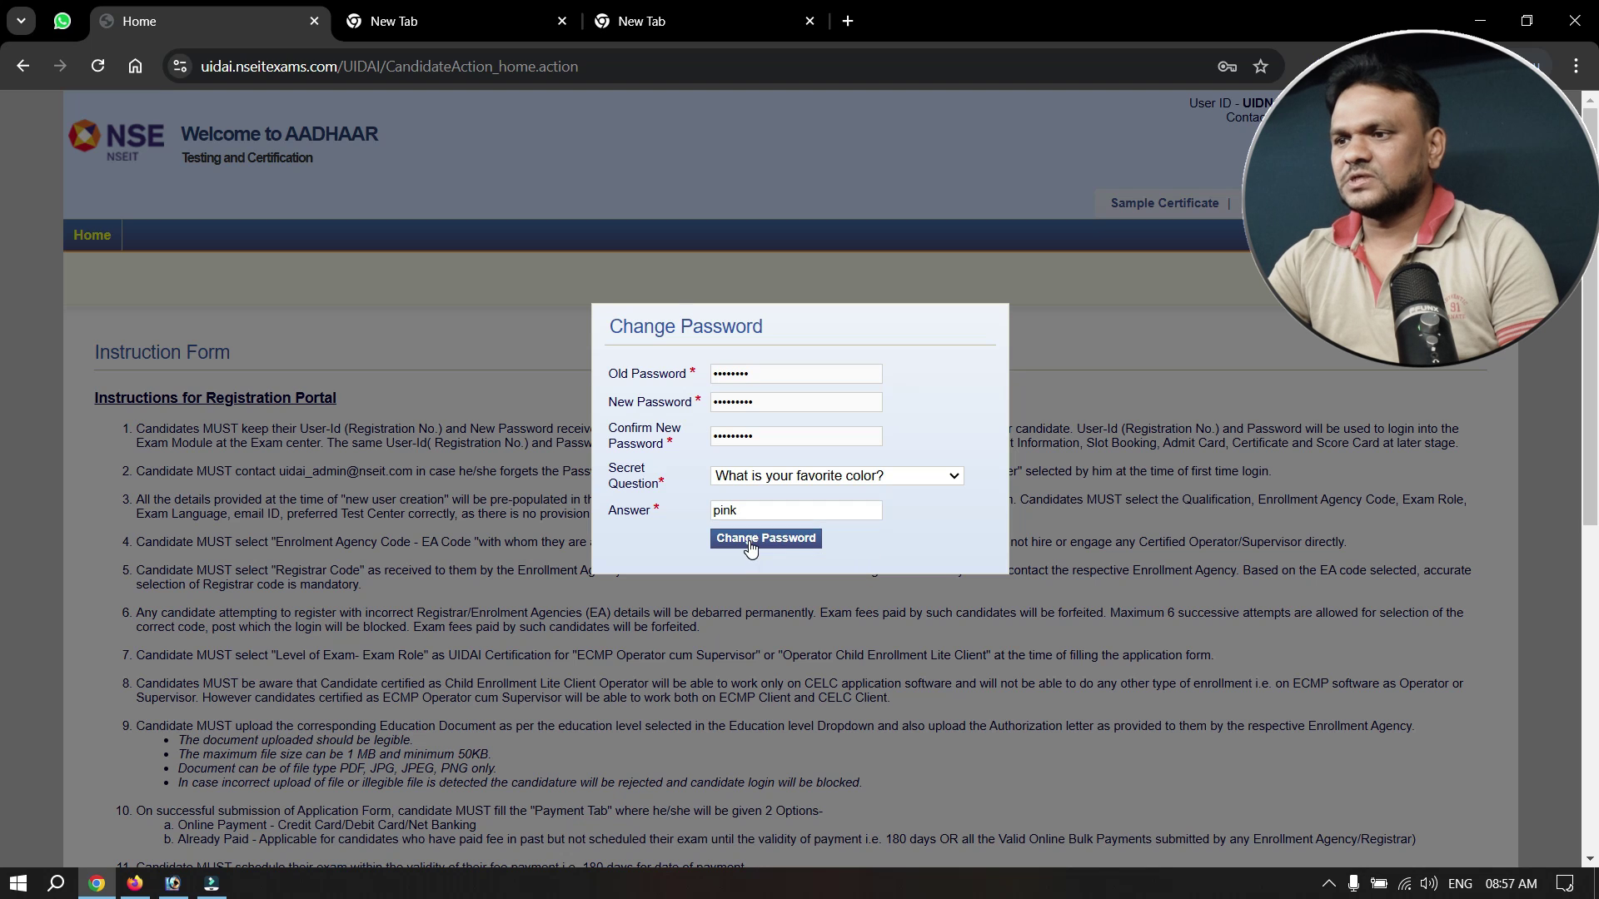
click(749, 543)
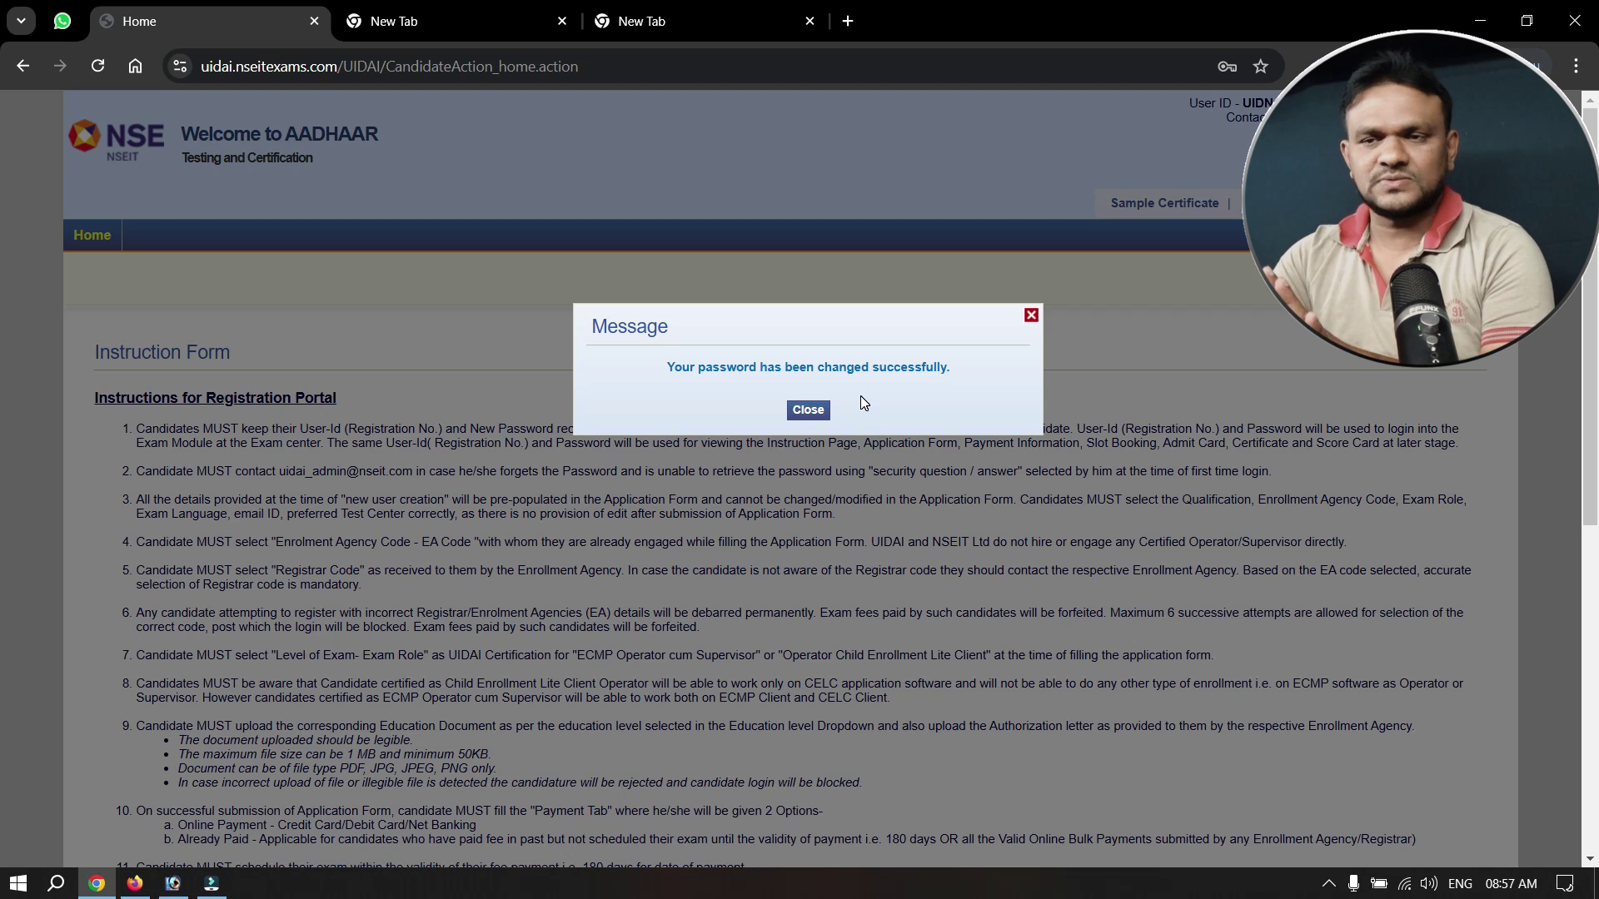
Dismiss the password-changed notice, agree to the instructions and continue to the Application Form.
click(807, 411)
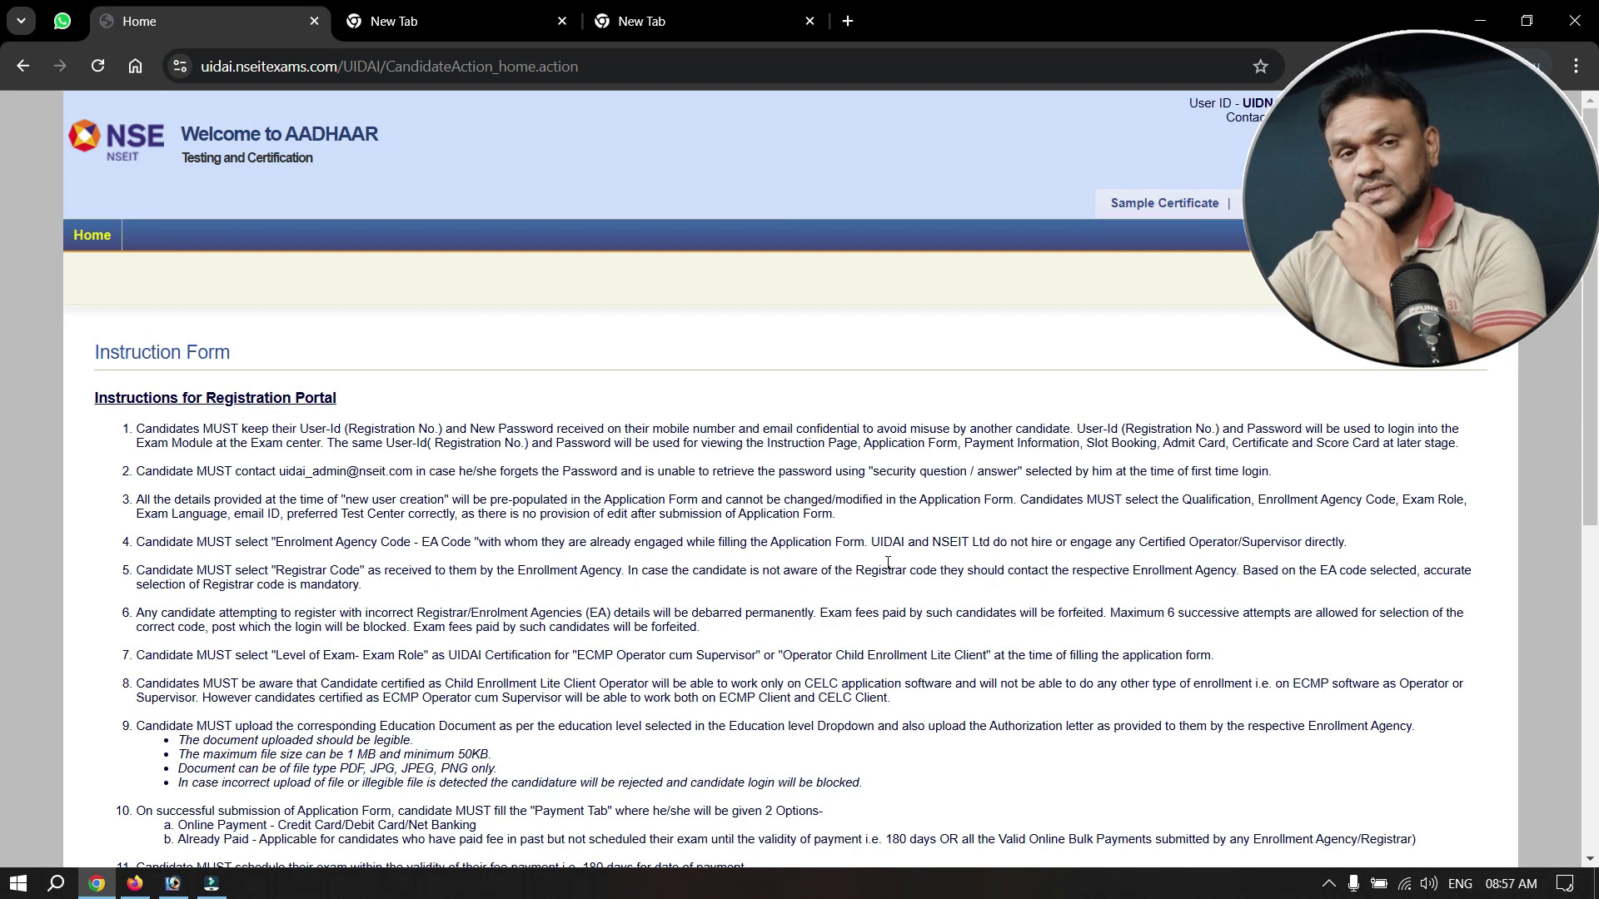
scroll(888, 563, down, 7)
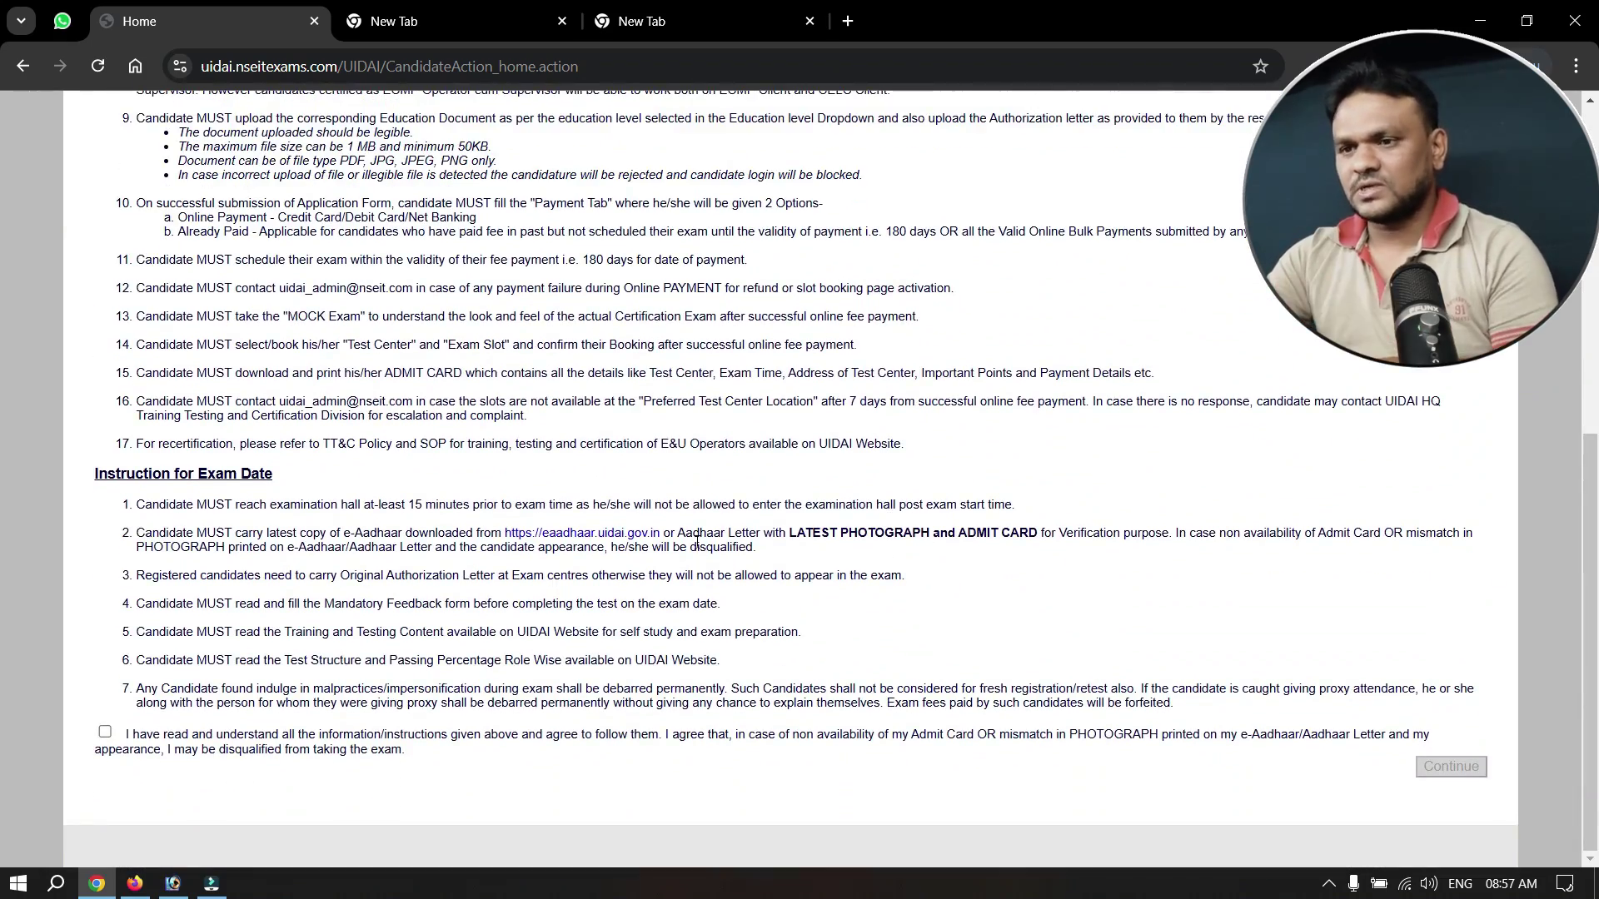
click(105, 733)
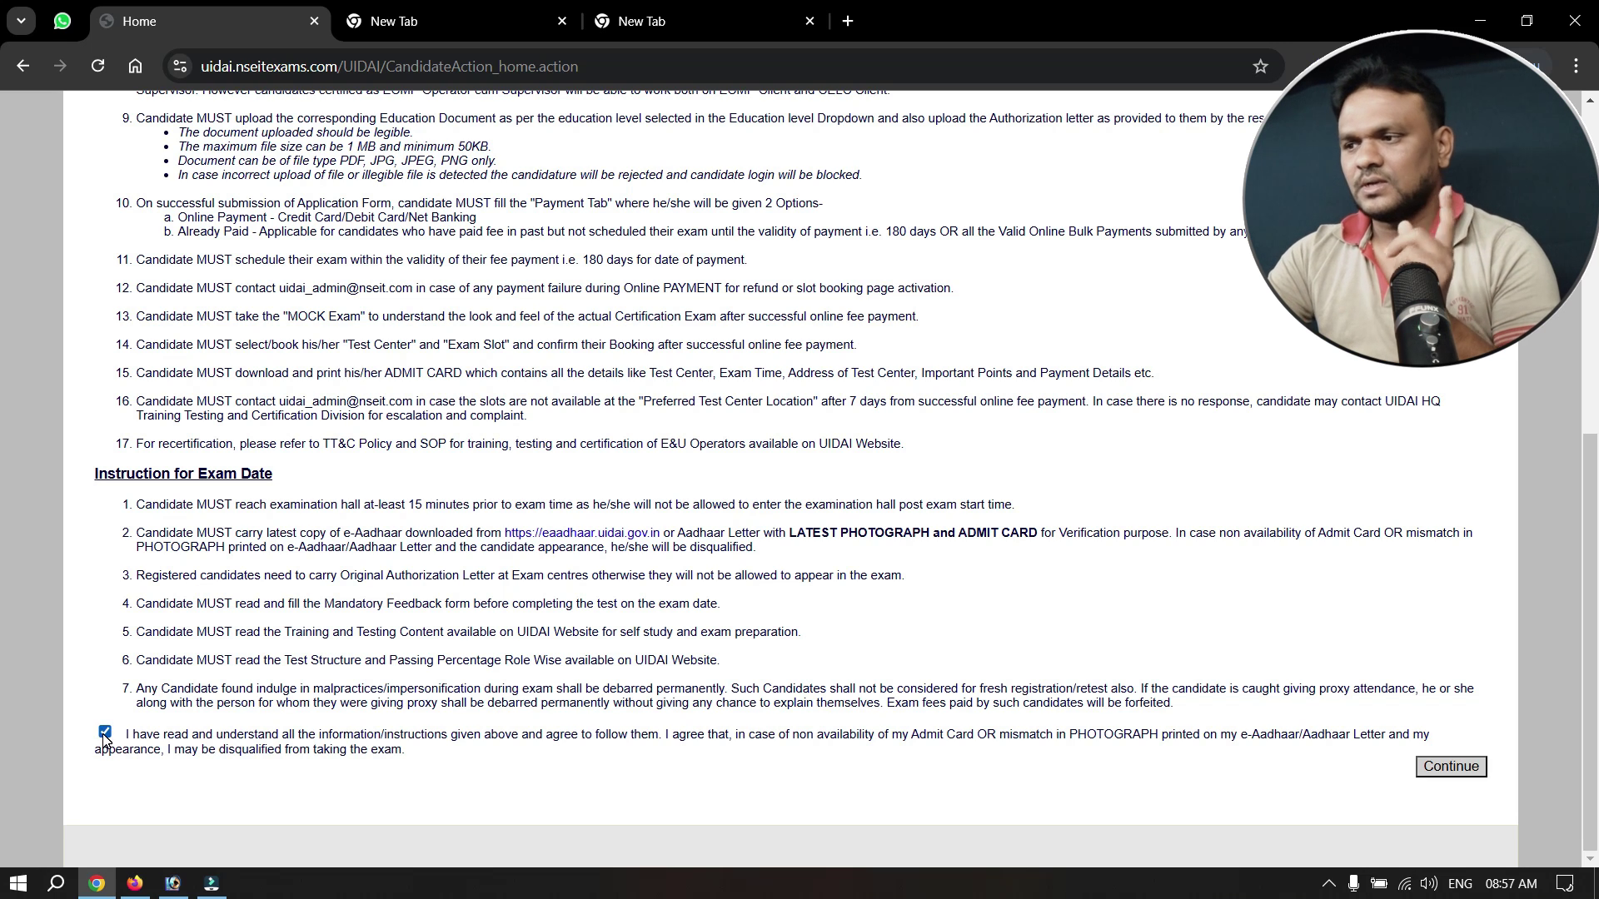
click(1466, 774)
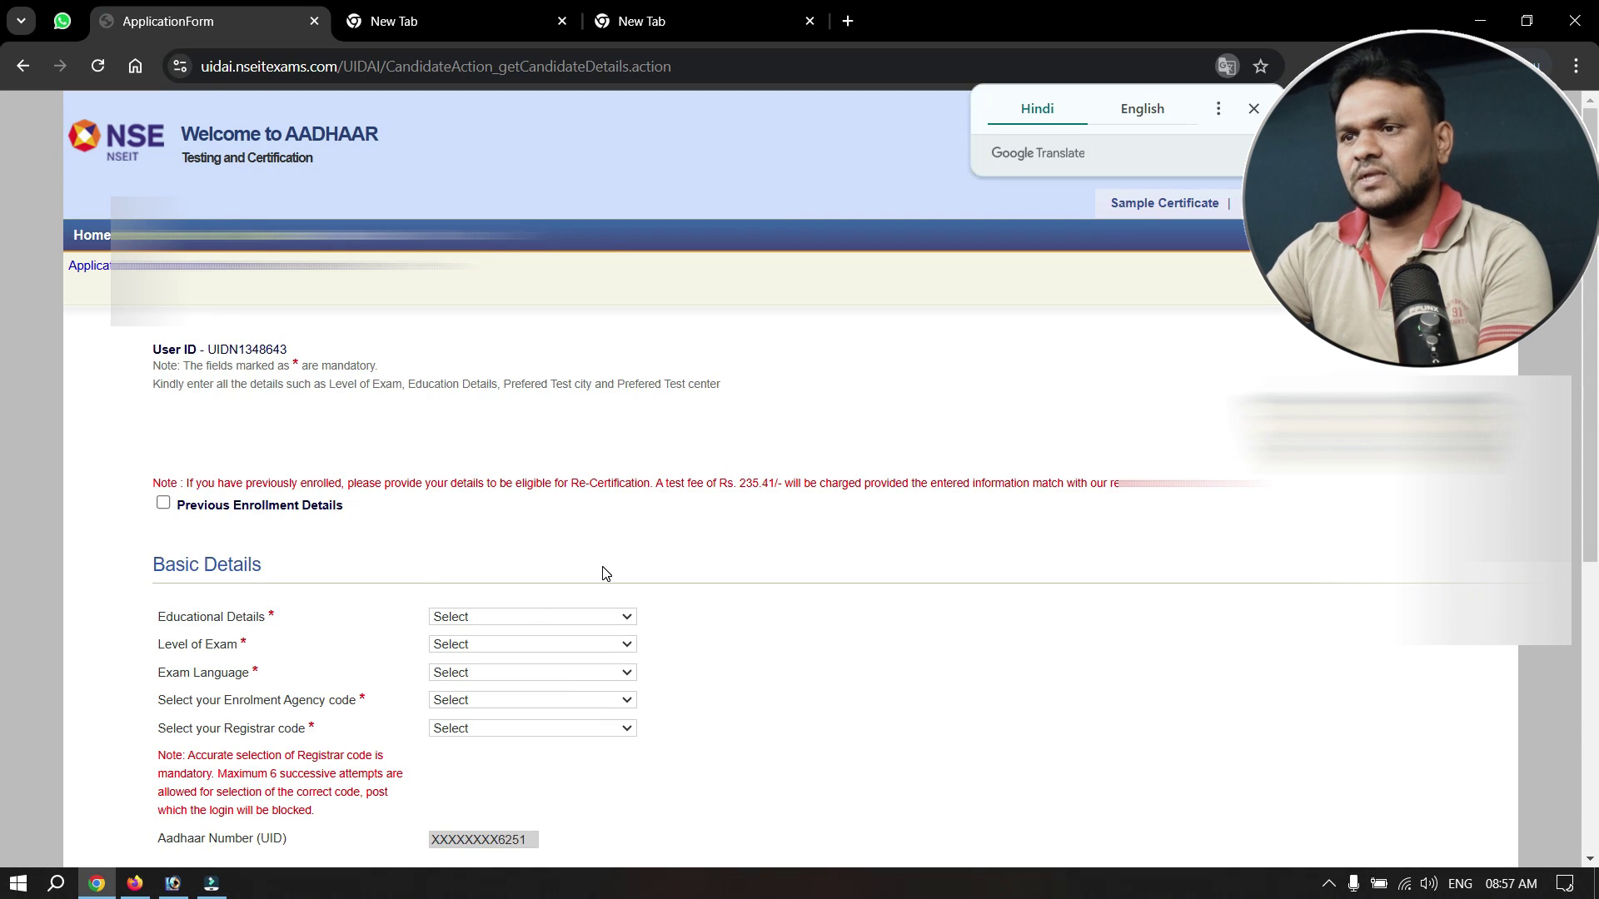
Tick Previous Enrollment Details and open the Certificate Issued By list.
scroll(1443, 703, down, 1)
click(650, 312)
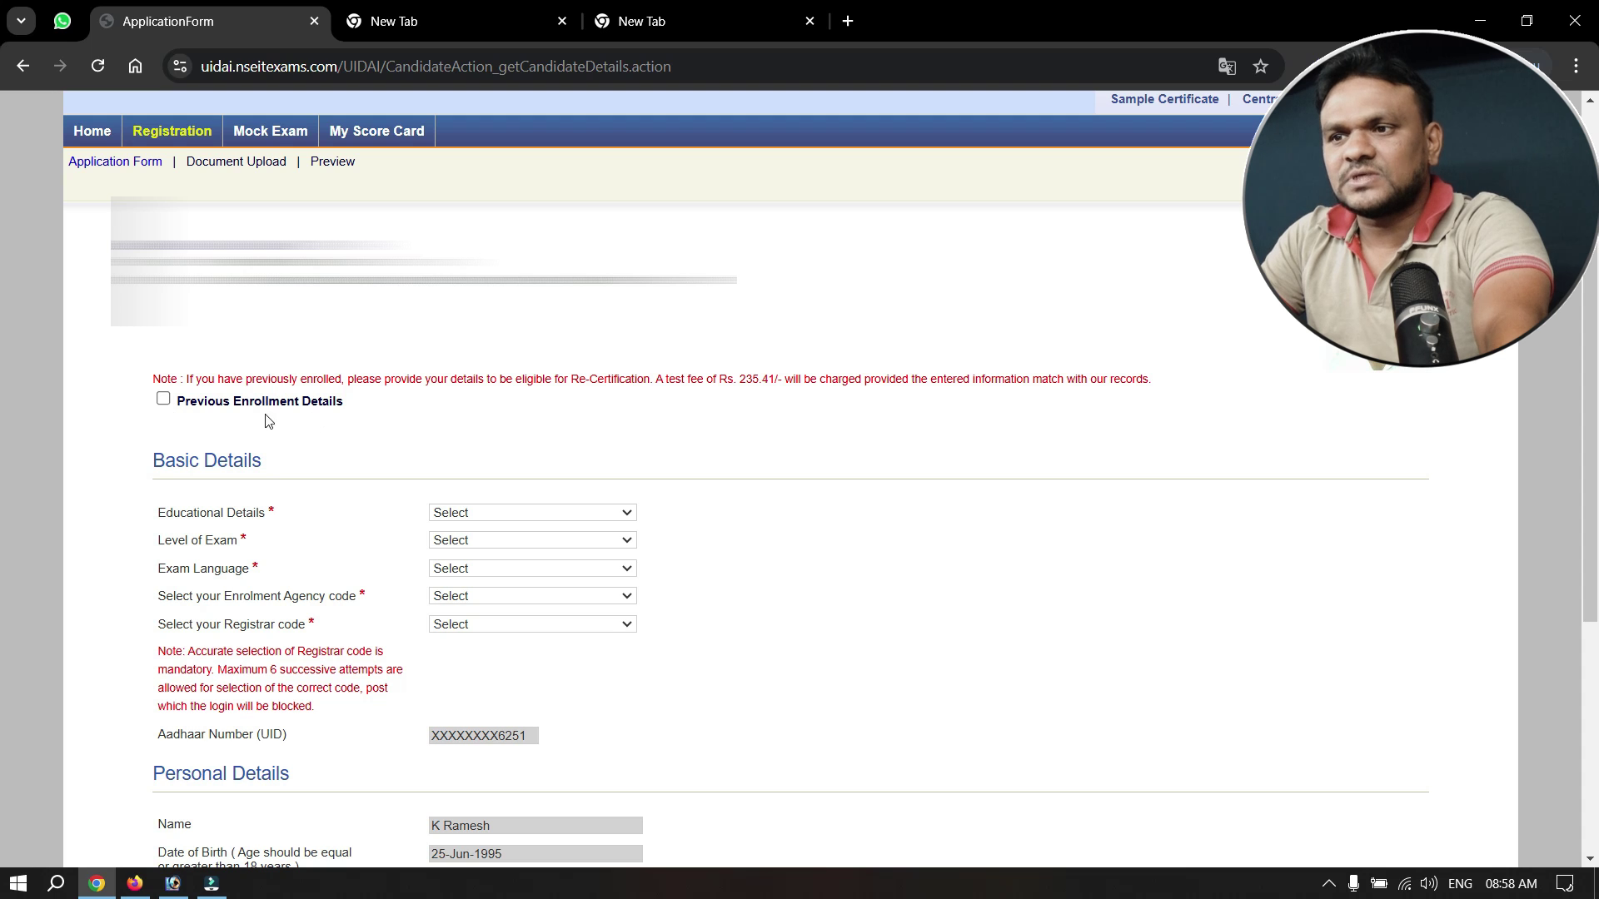
click(163, 401)
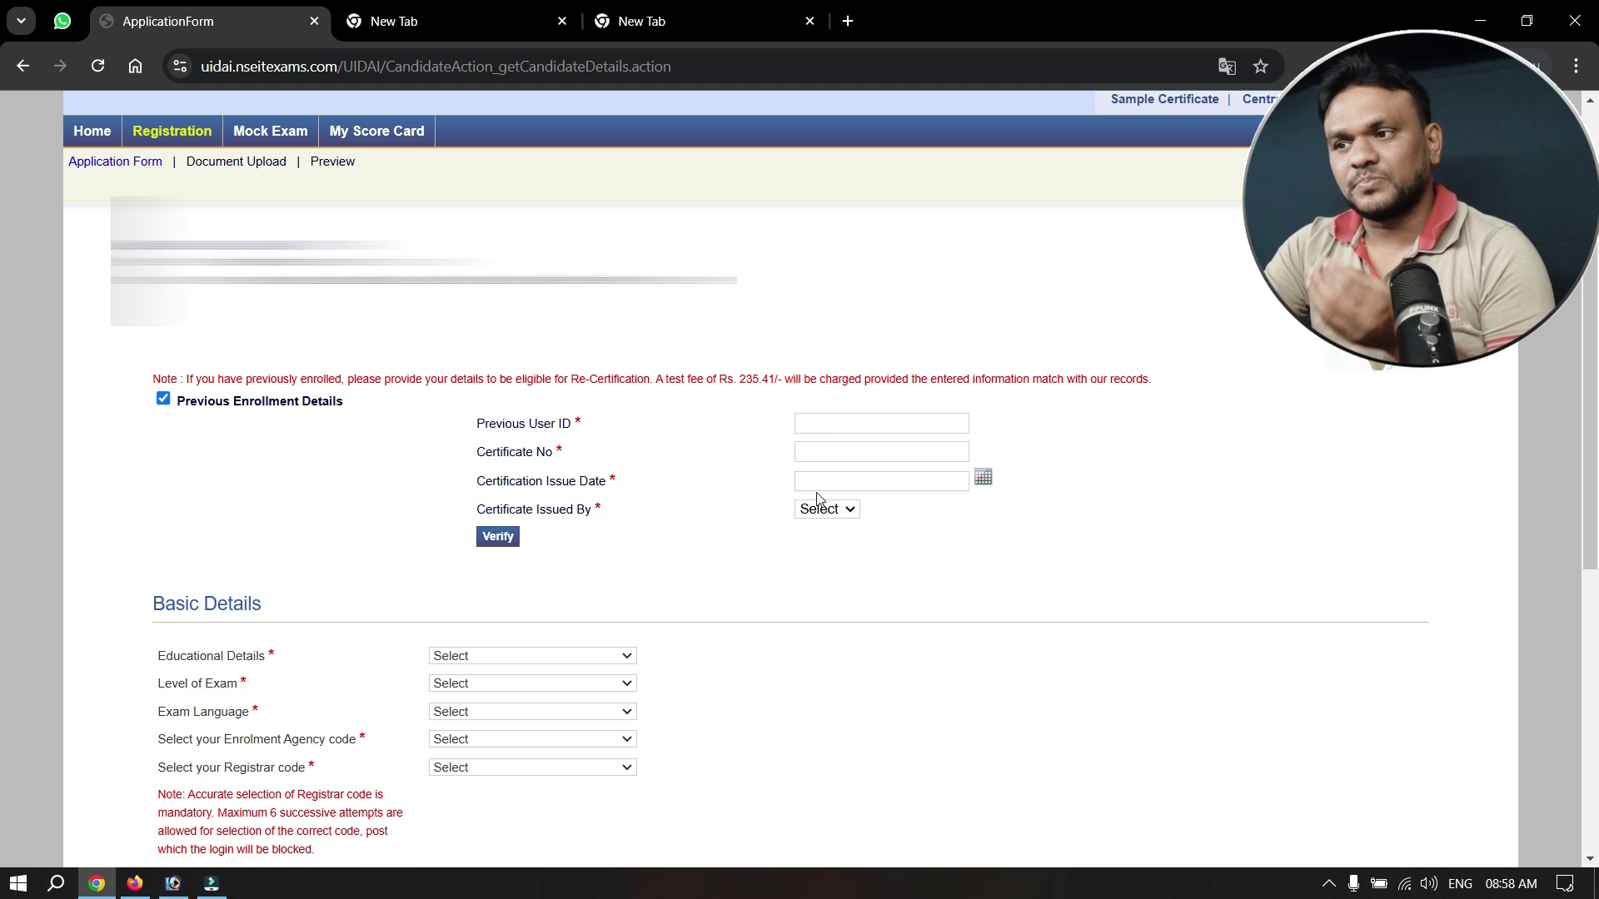
click(846, 512)
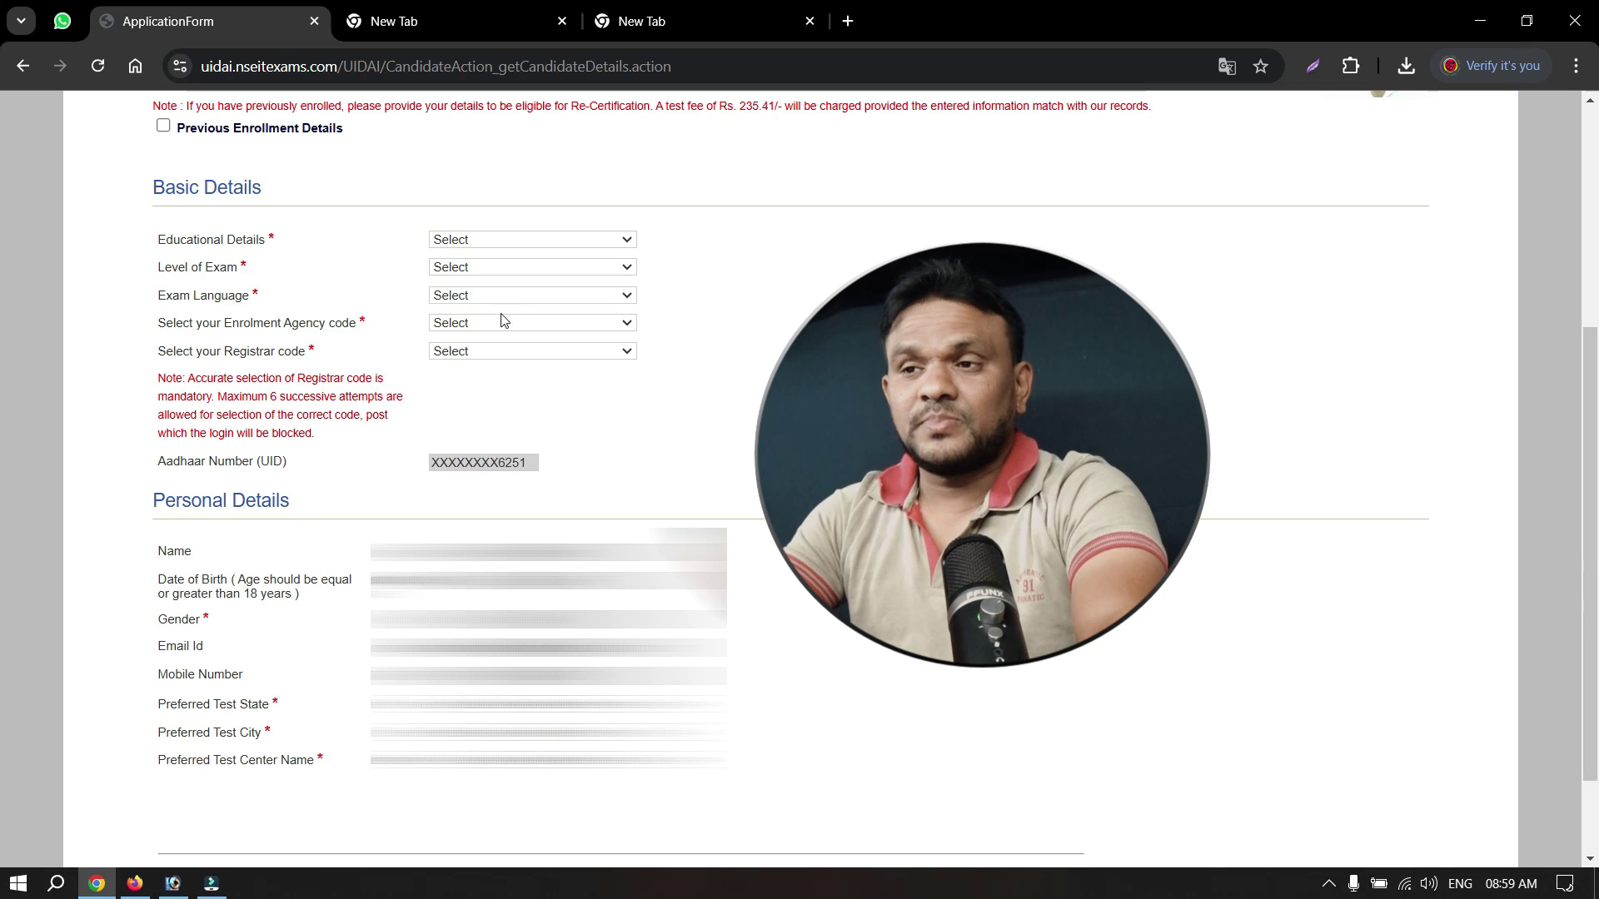
Choose Graduate education, ECMP Operator cum Supervisor exam level and Telugu exam language.
click(481, 241)
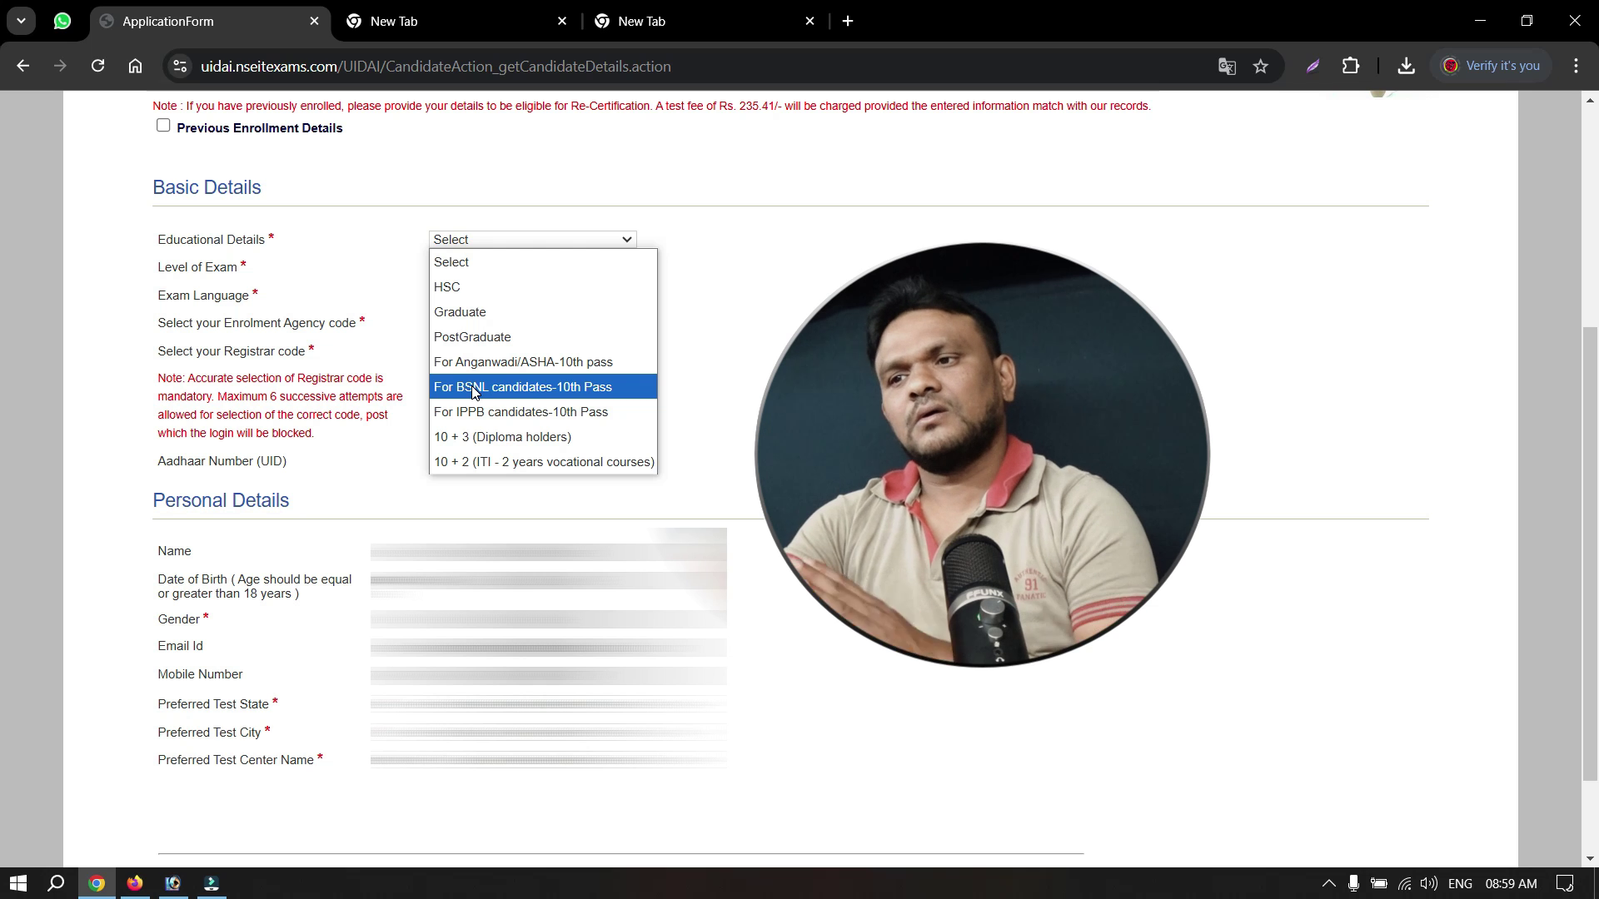
click(460, 312)
click(533, 266)
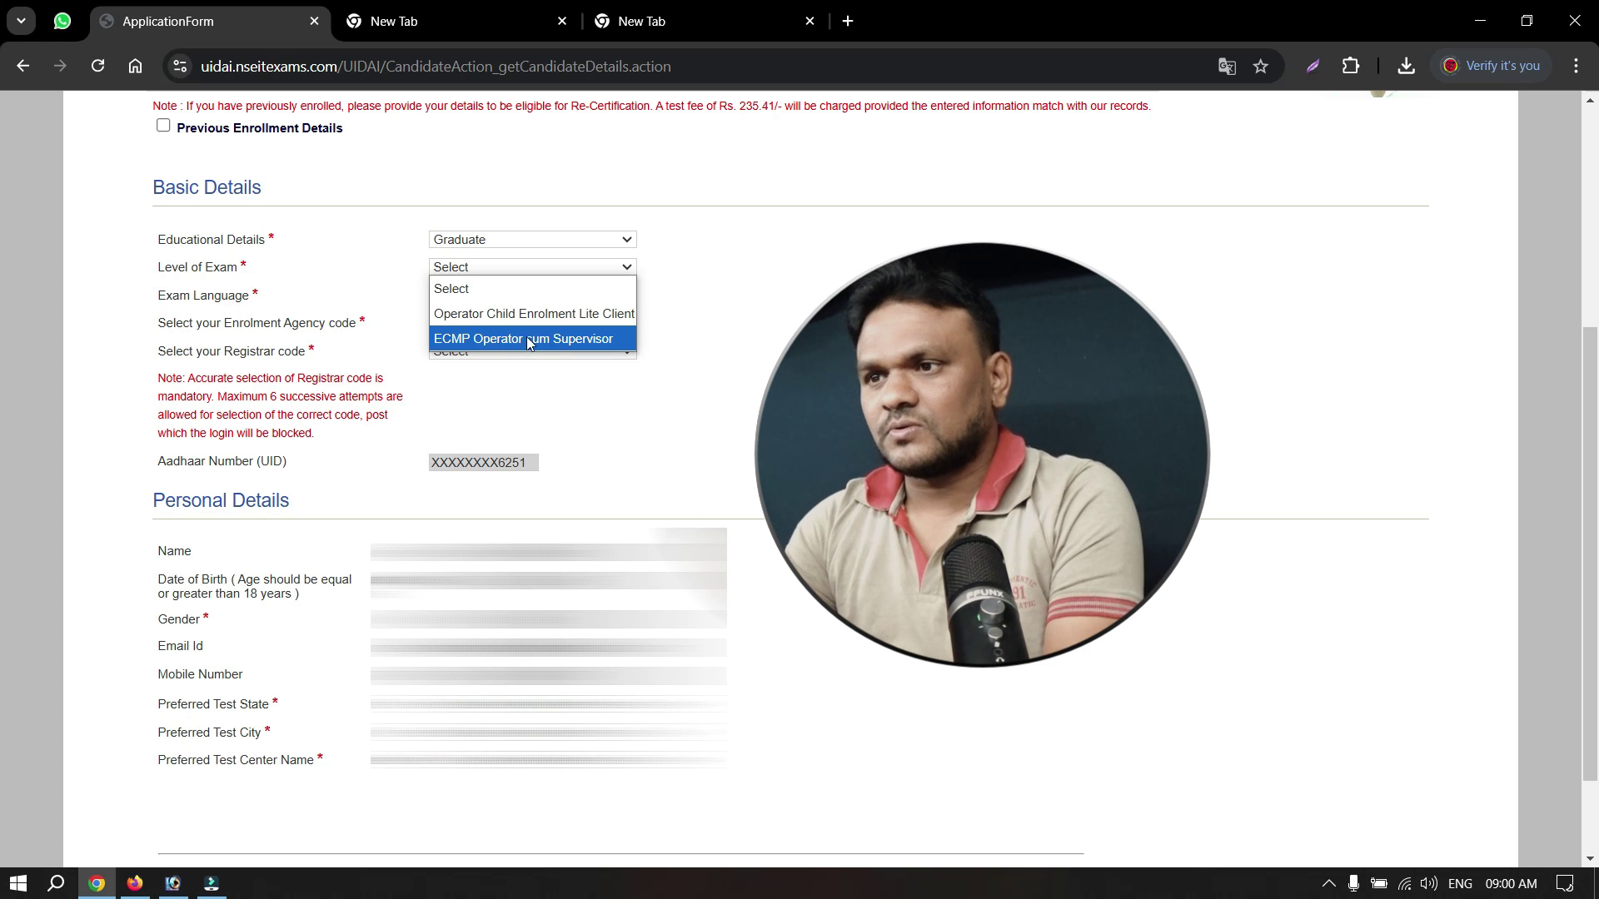
click(550, 339)
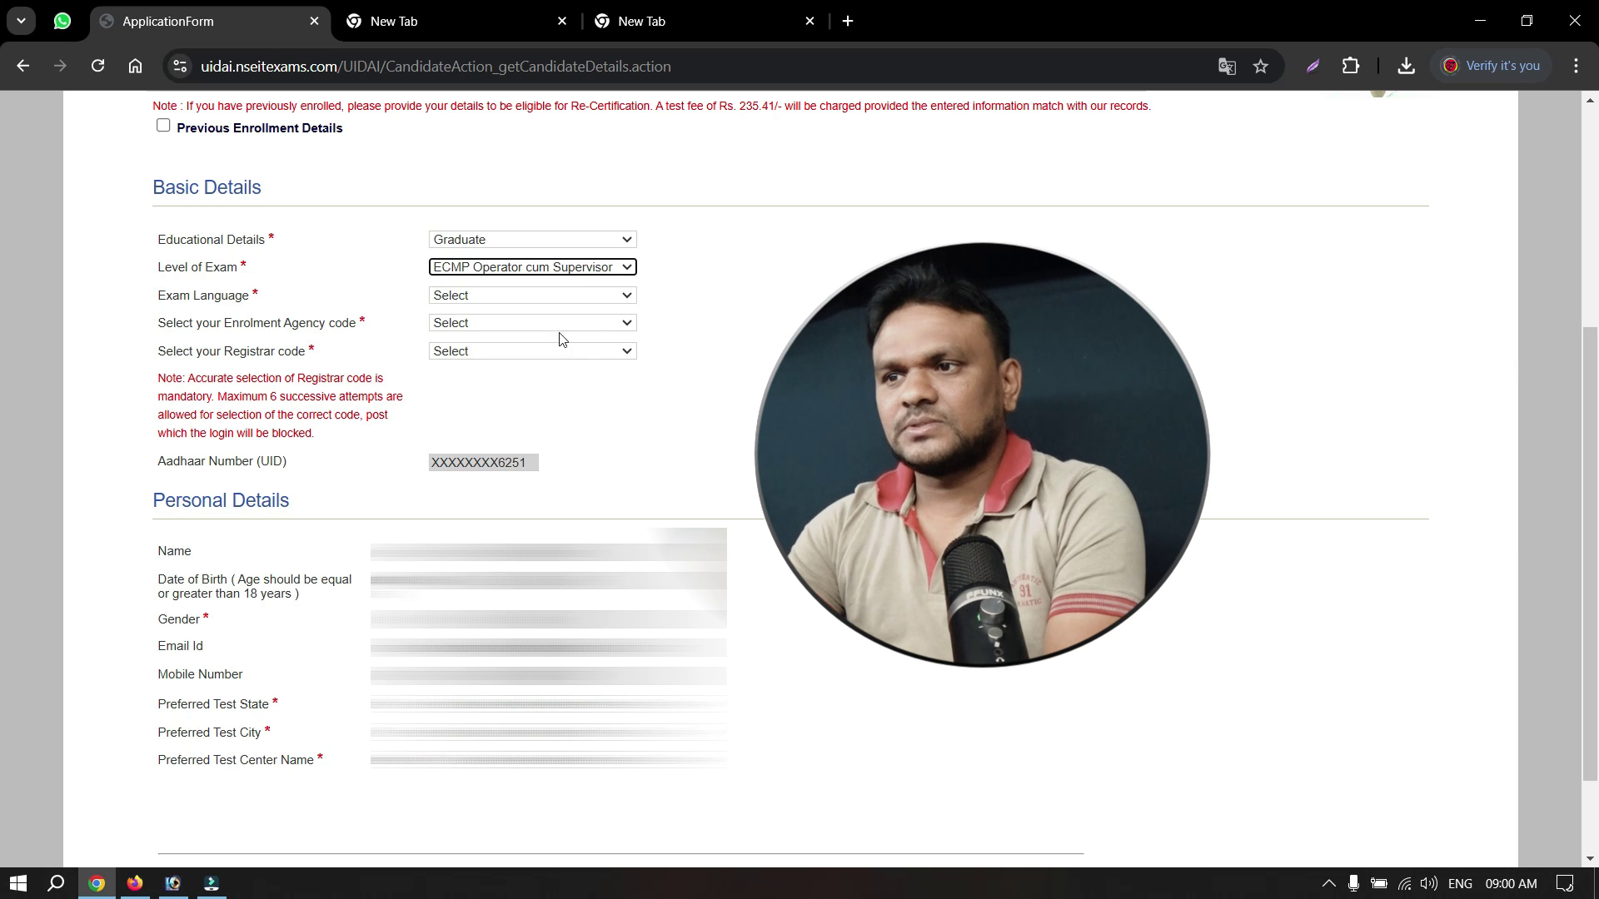
click(498, 296)
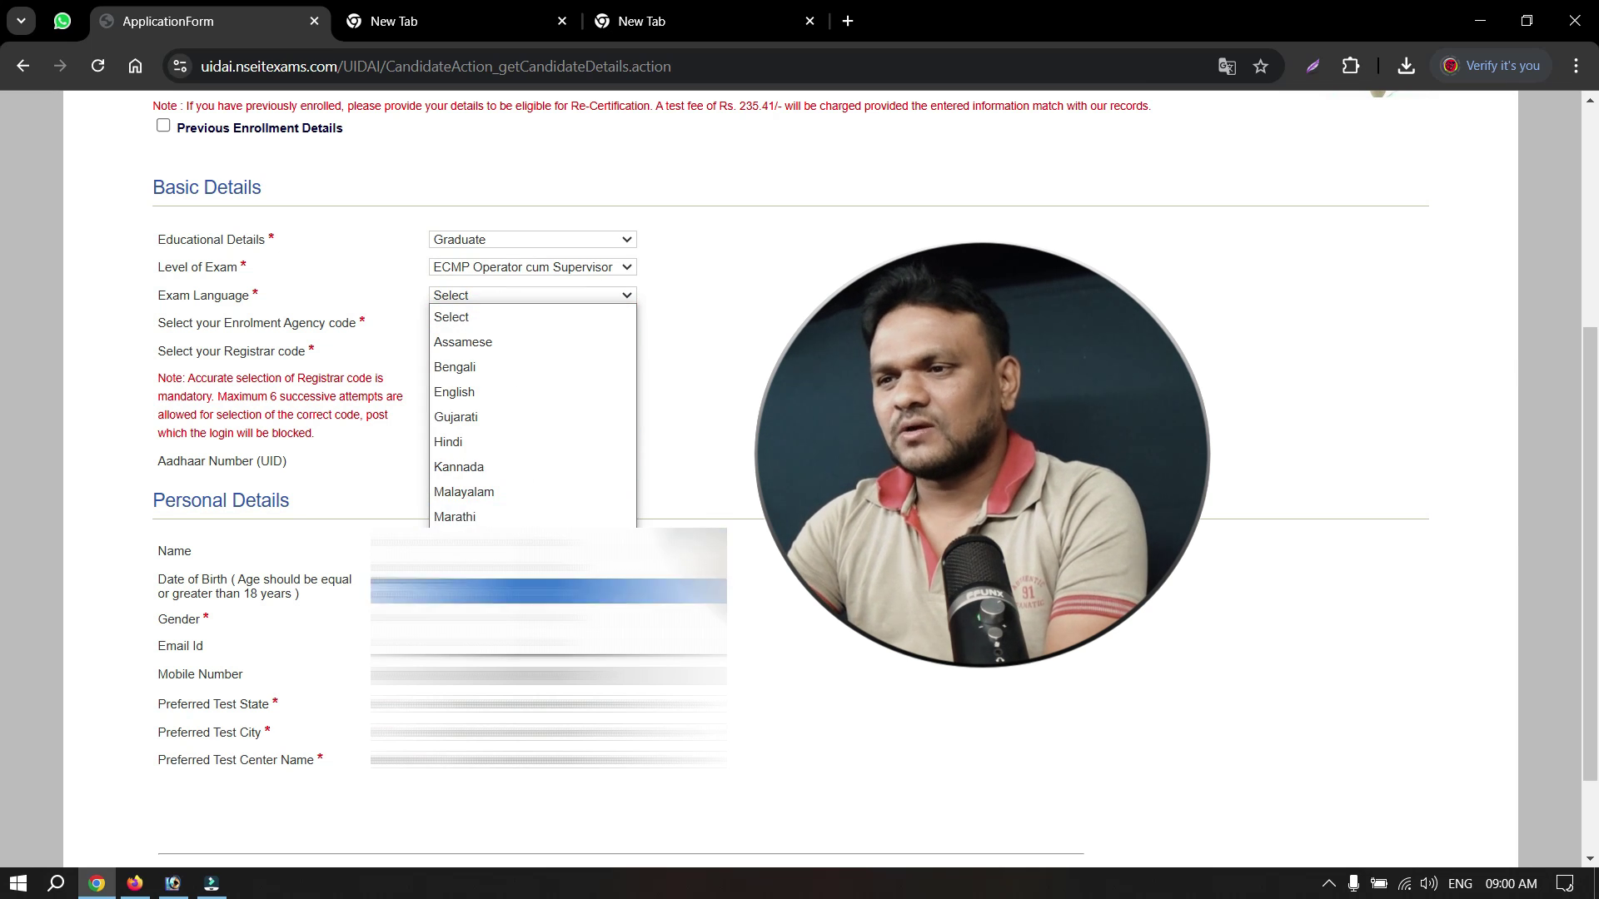
click(500, 617)
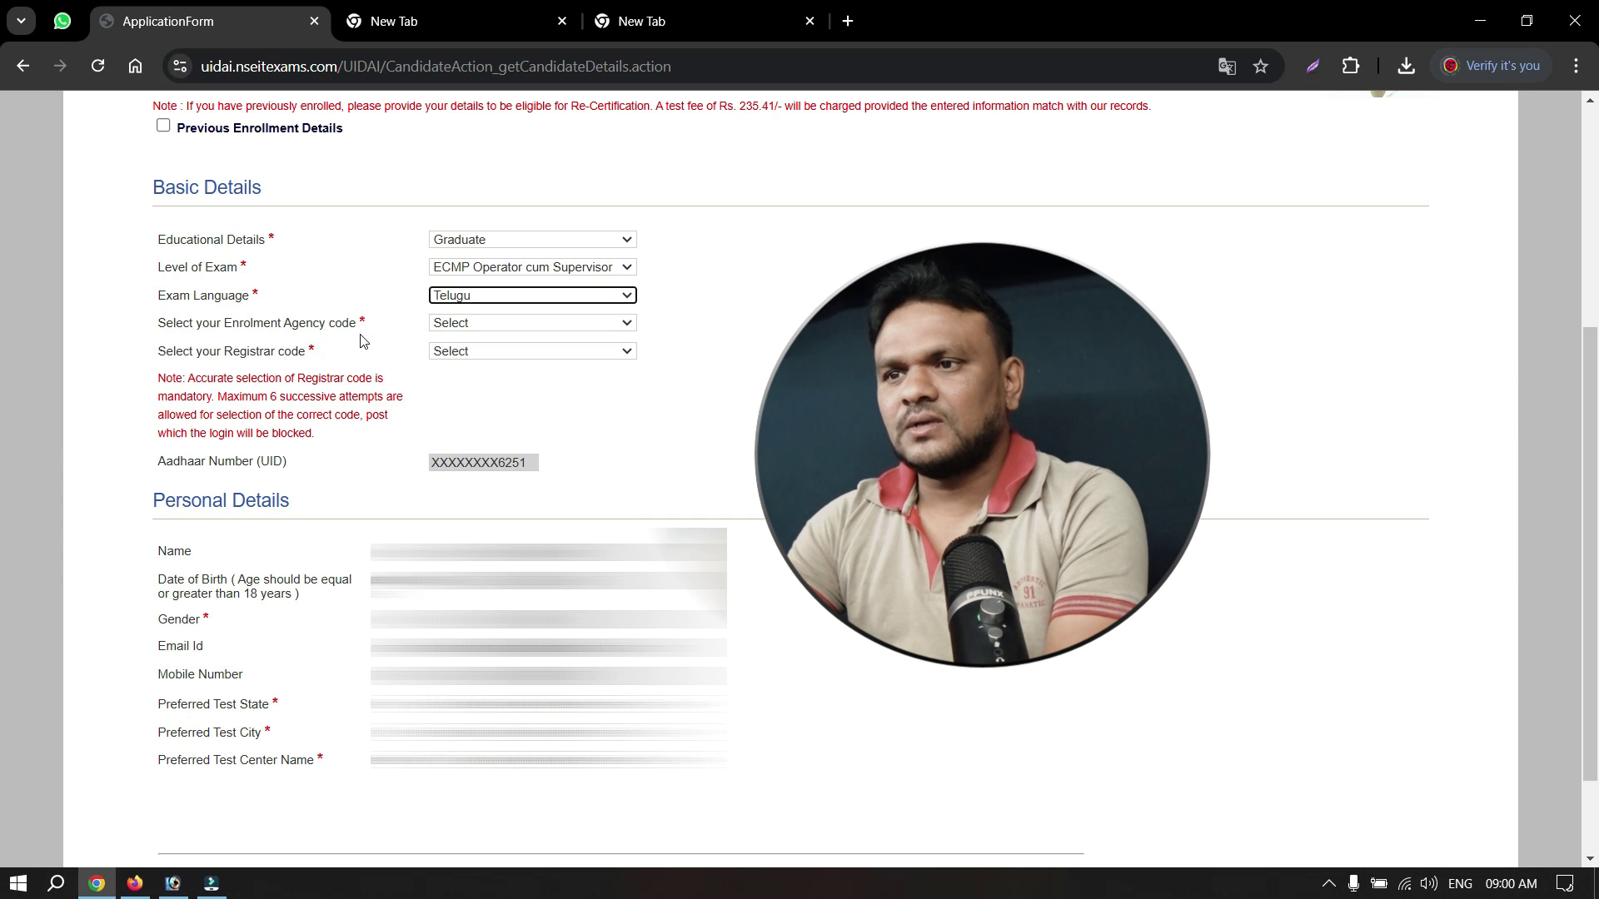
click(471, 325)
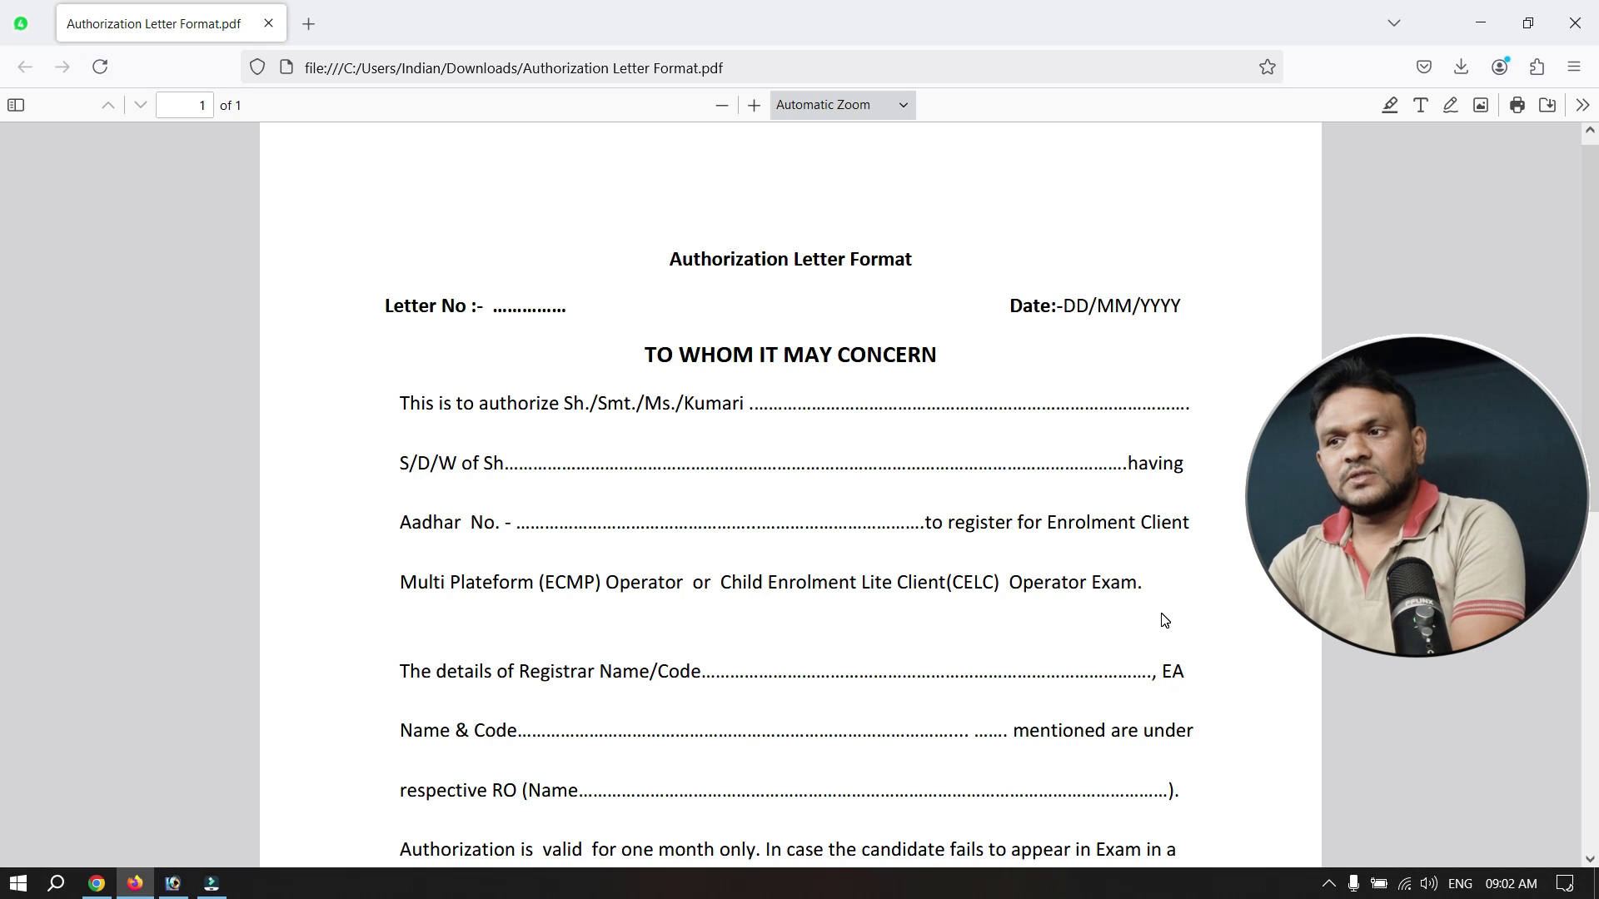
Scroll through the Authorization Letter Format PDF to review the details it asks for.
scroll(975, 578, down, 2)
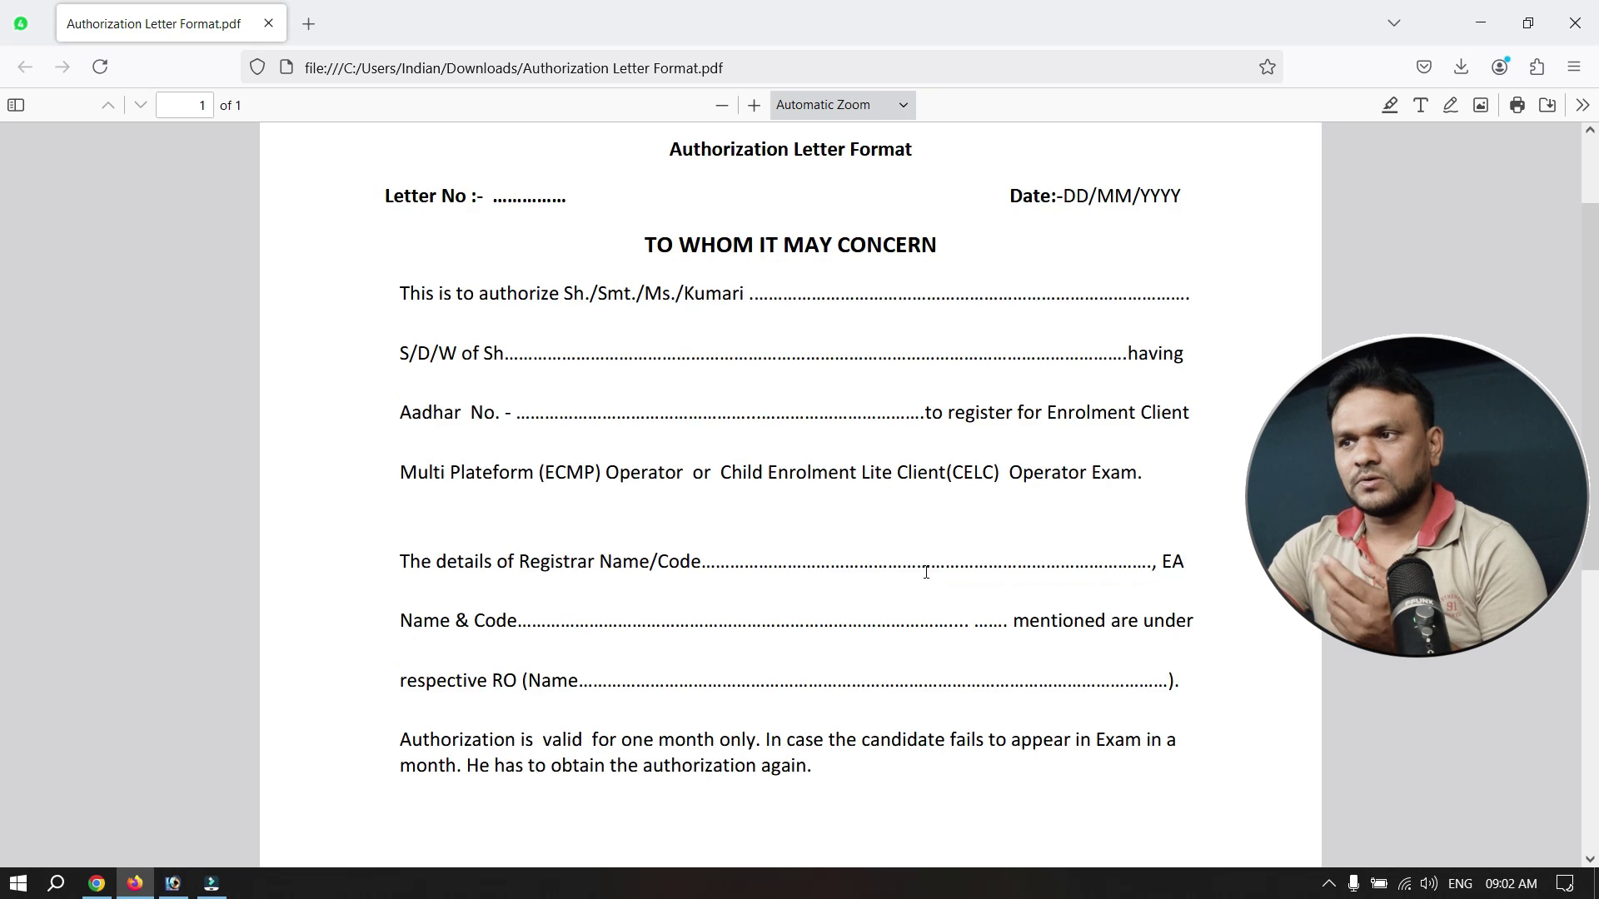
scroll(924, 566, up, 2)
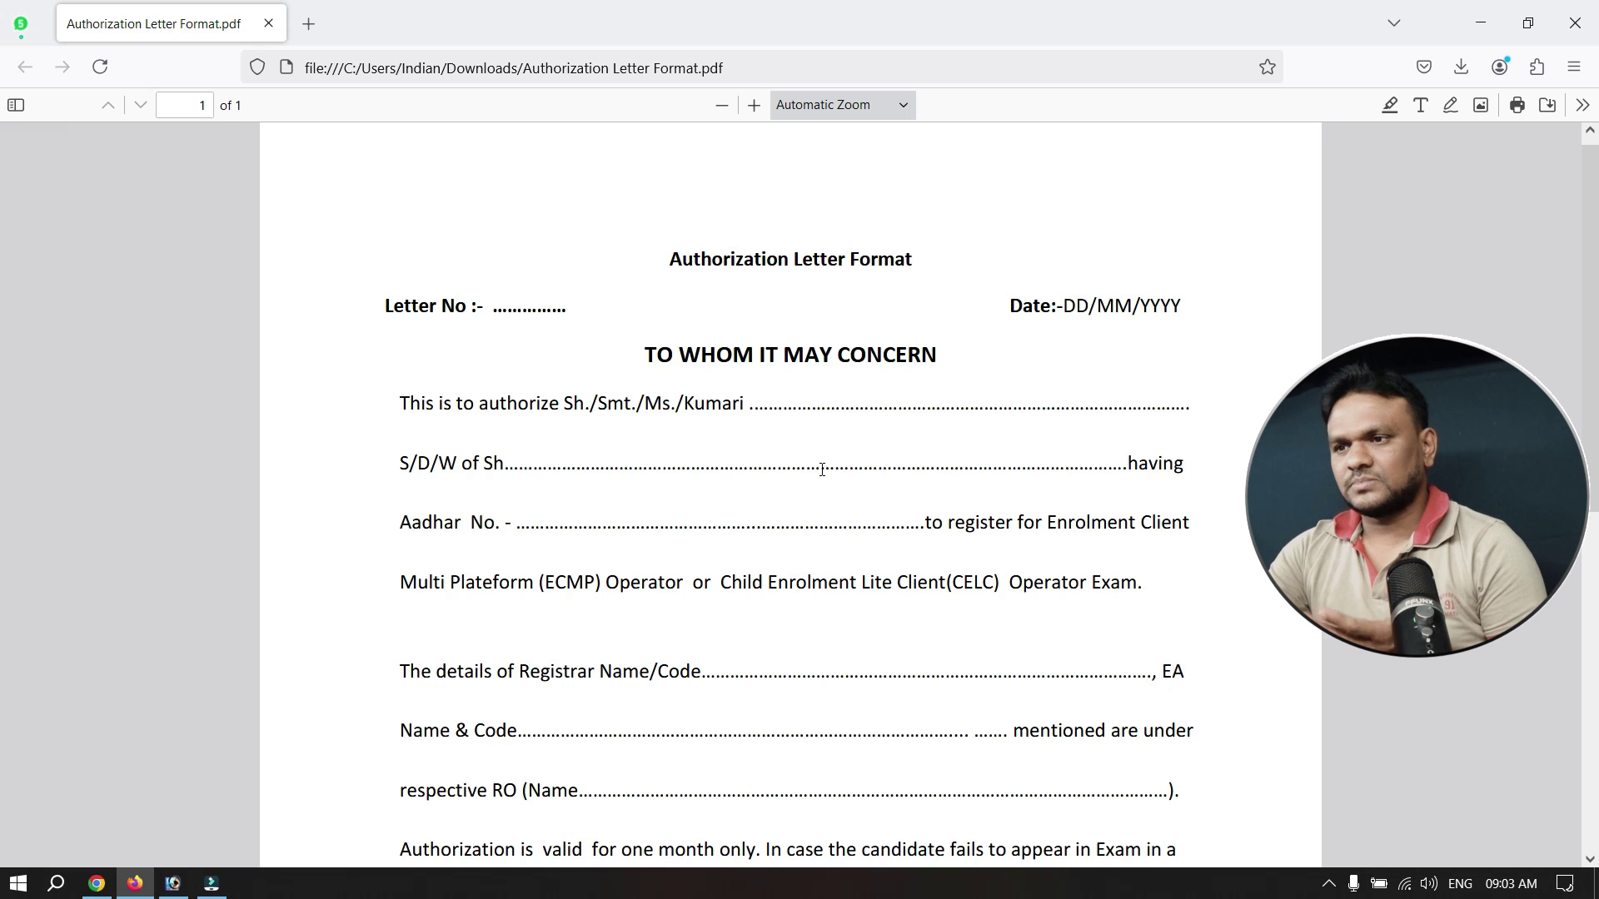
Scroll down the Application Form past the Basic and Personal Details sections.
scroll(783, 493, down, 3)
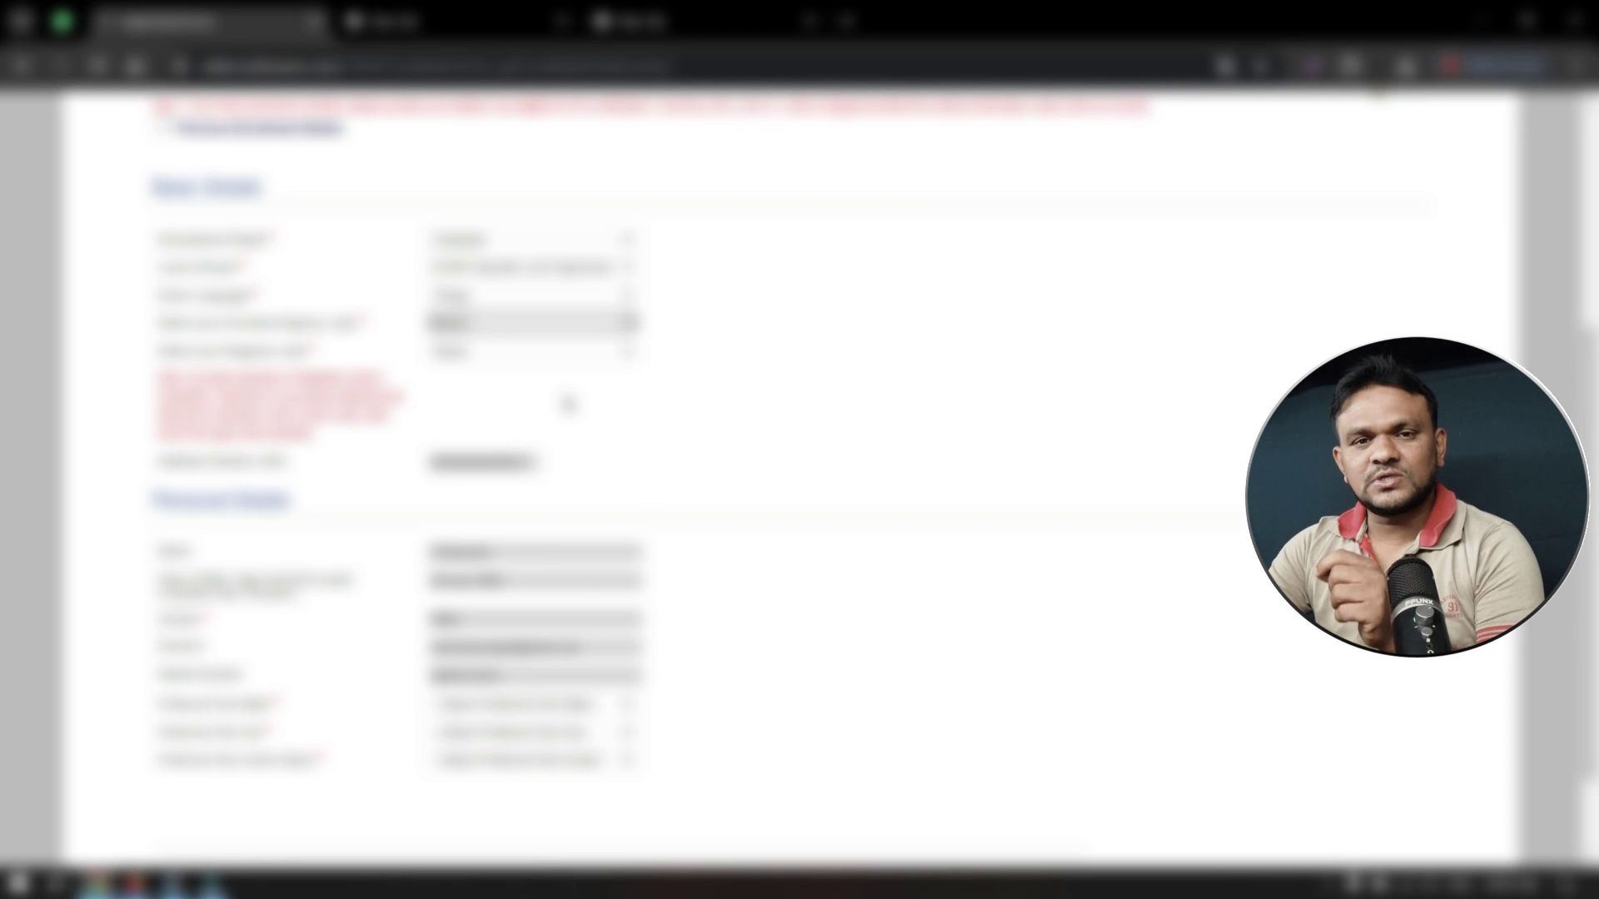
click(517, 325)
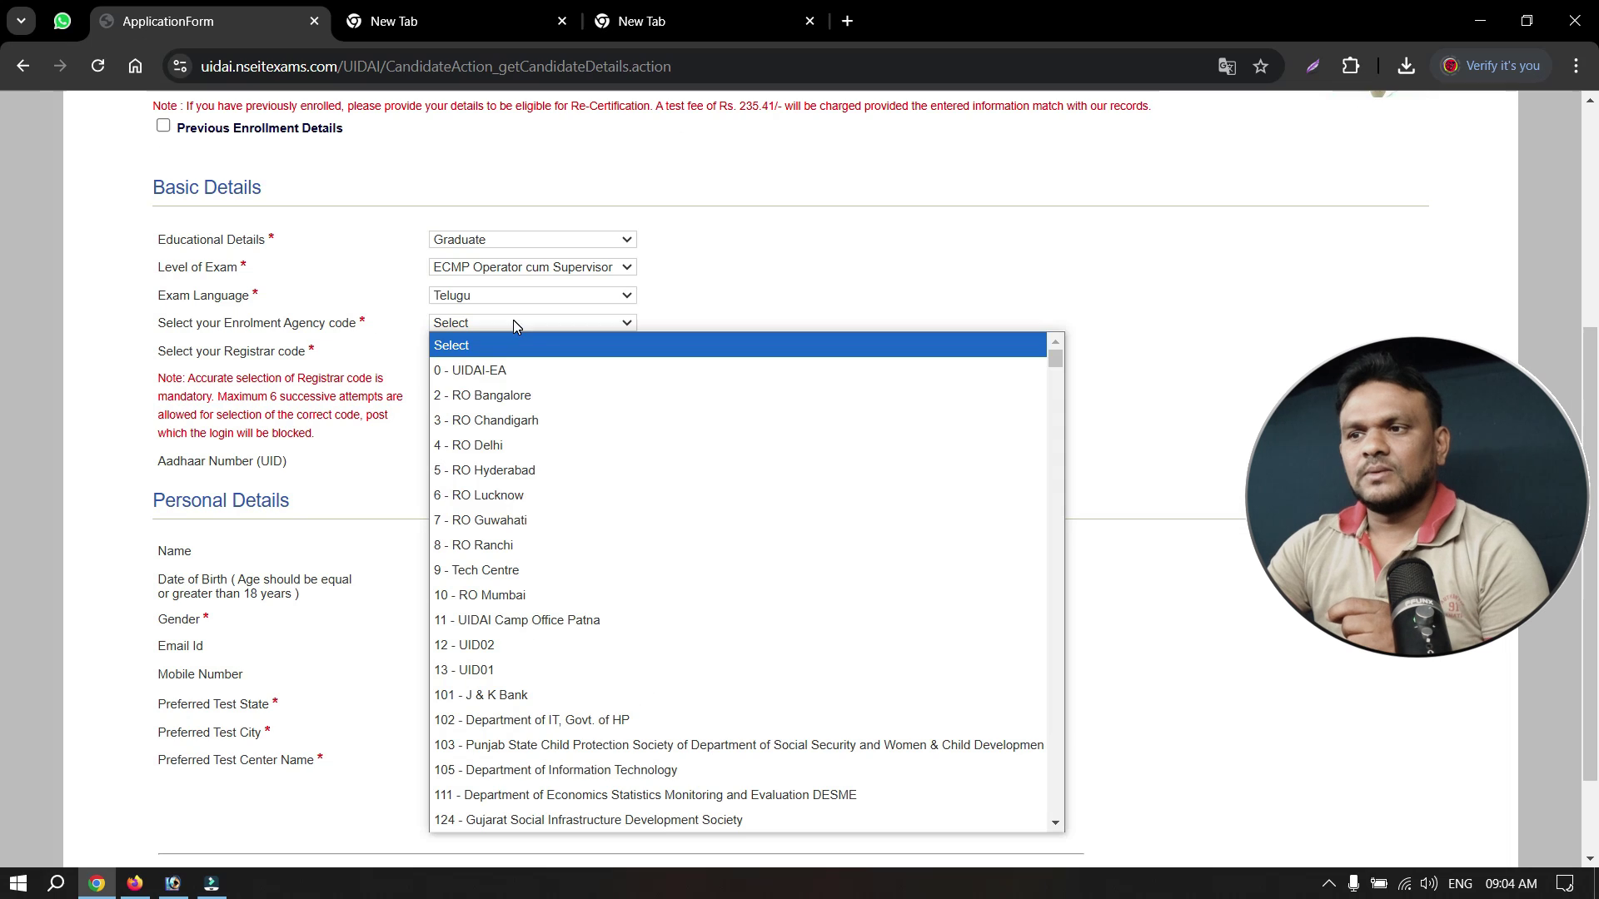
scroll(607, 706, down, 5)
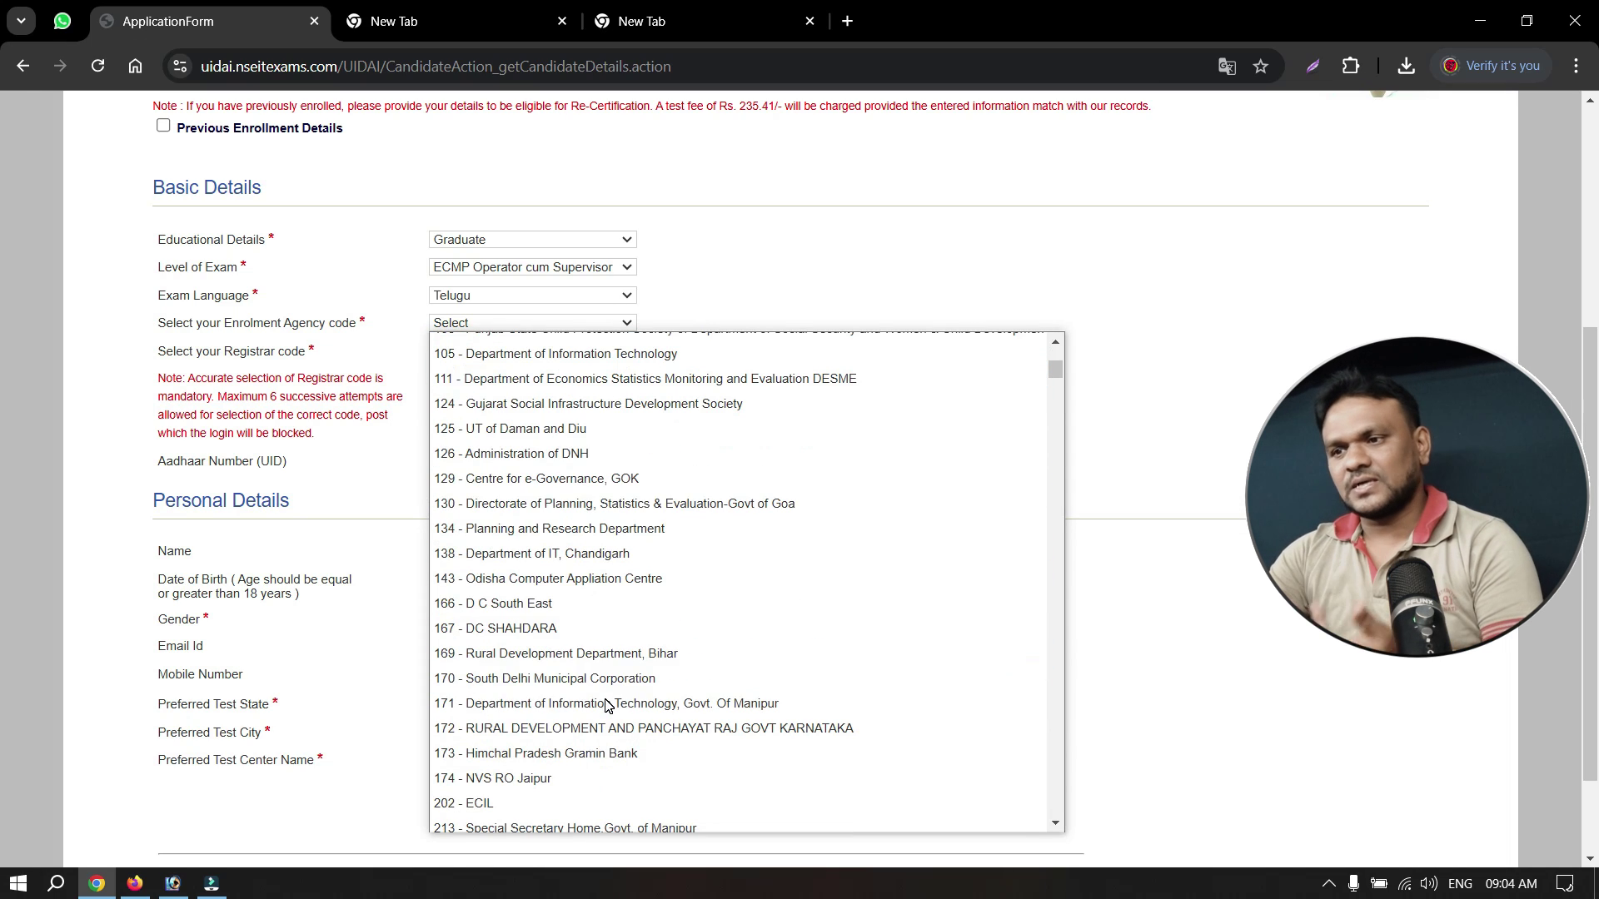
scroll(606, 706, down, 3)
scroll(606, 706, down, 6)
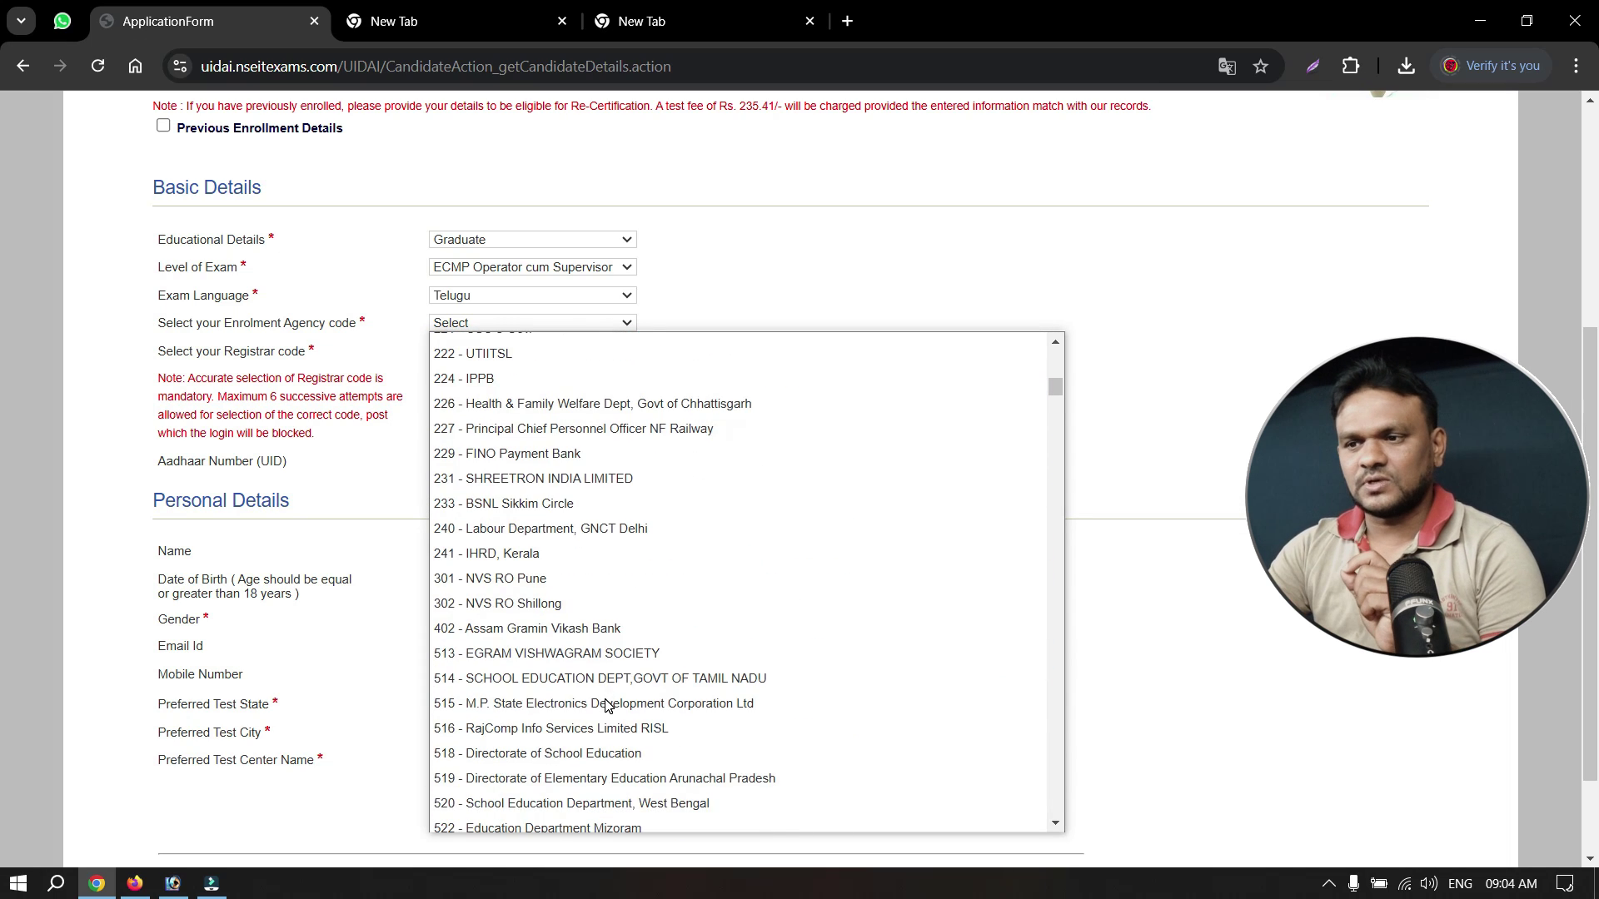
scroll(606, 706, down, 10)
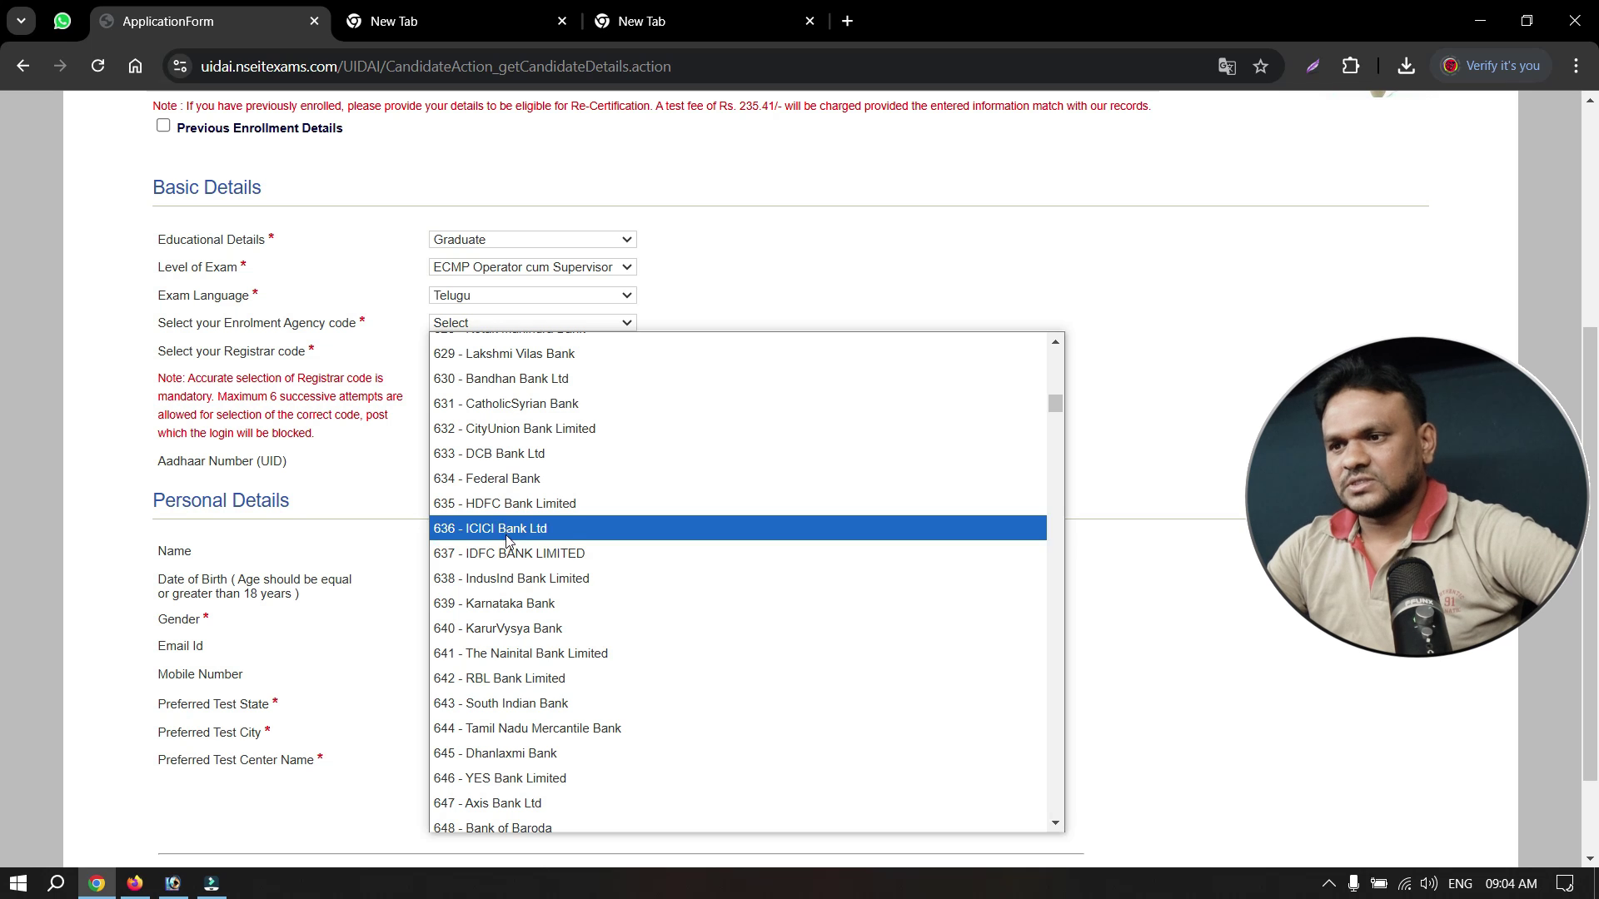
scroll(587, 683, up, 12)
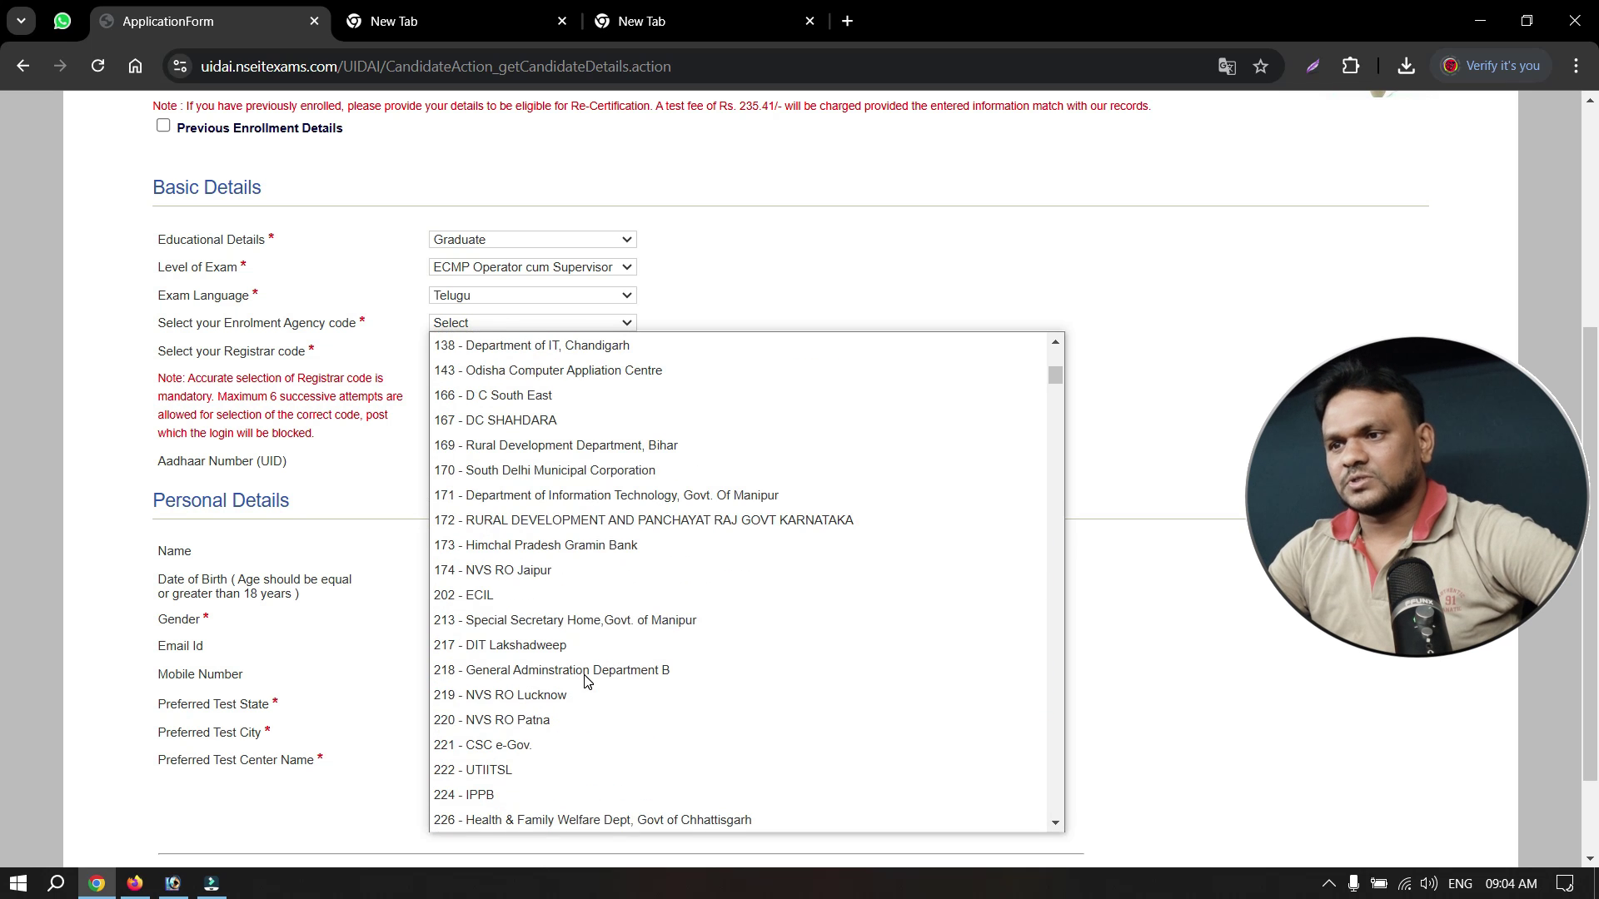
scroll(587, 683, up, 8)
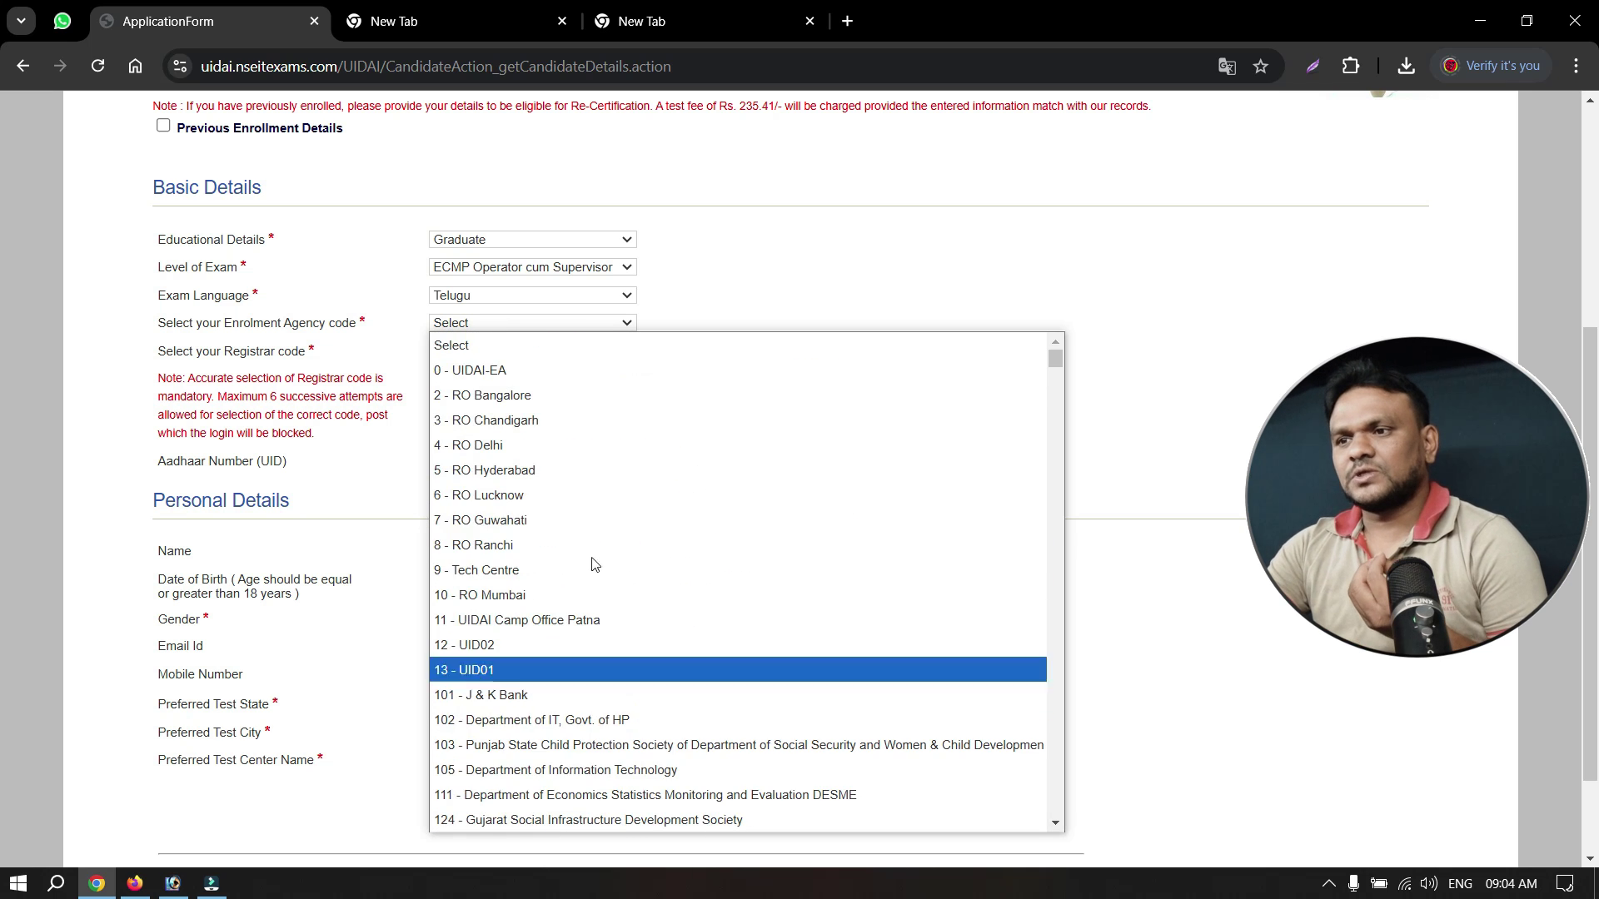
scroll(599, 600, down, 20)
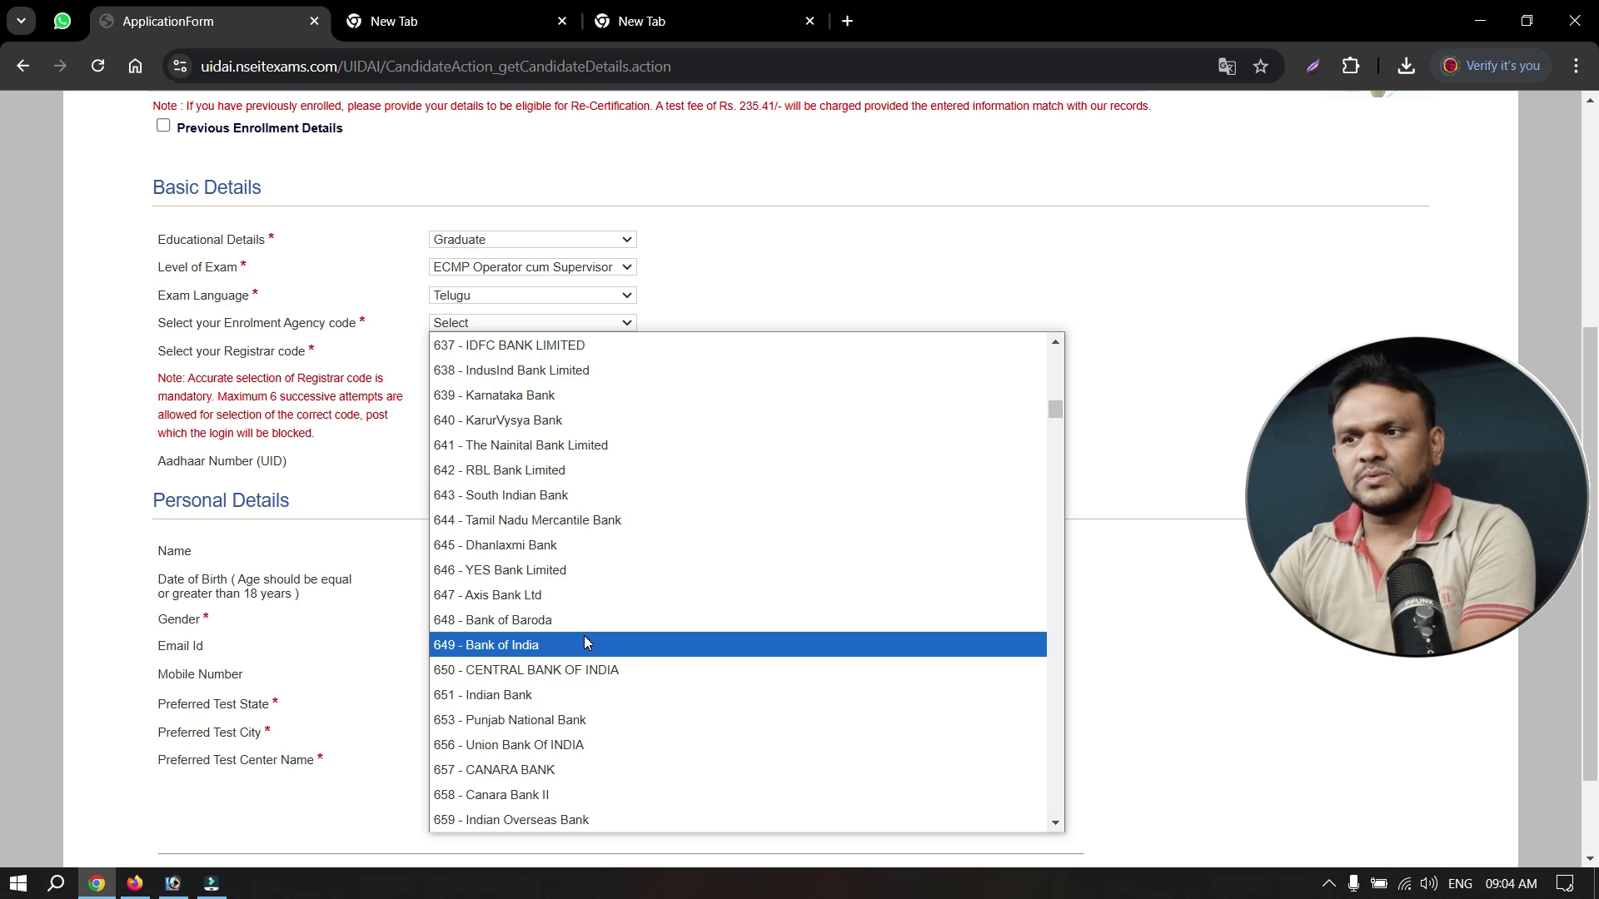
scroll(583, 641, down, 10)
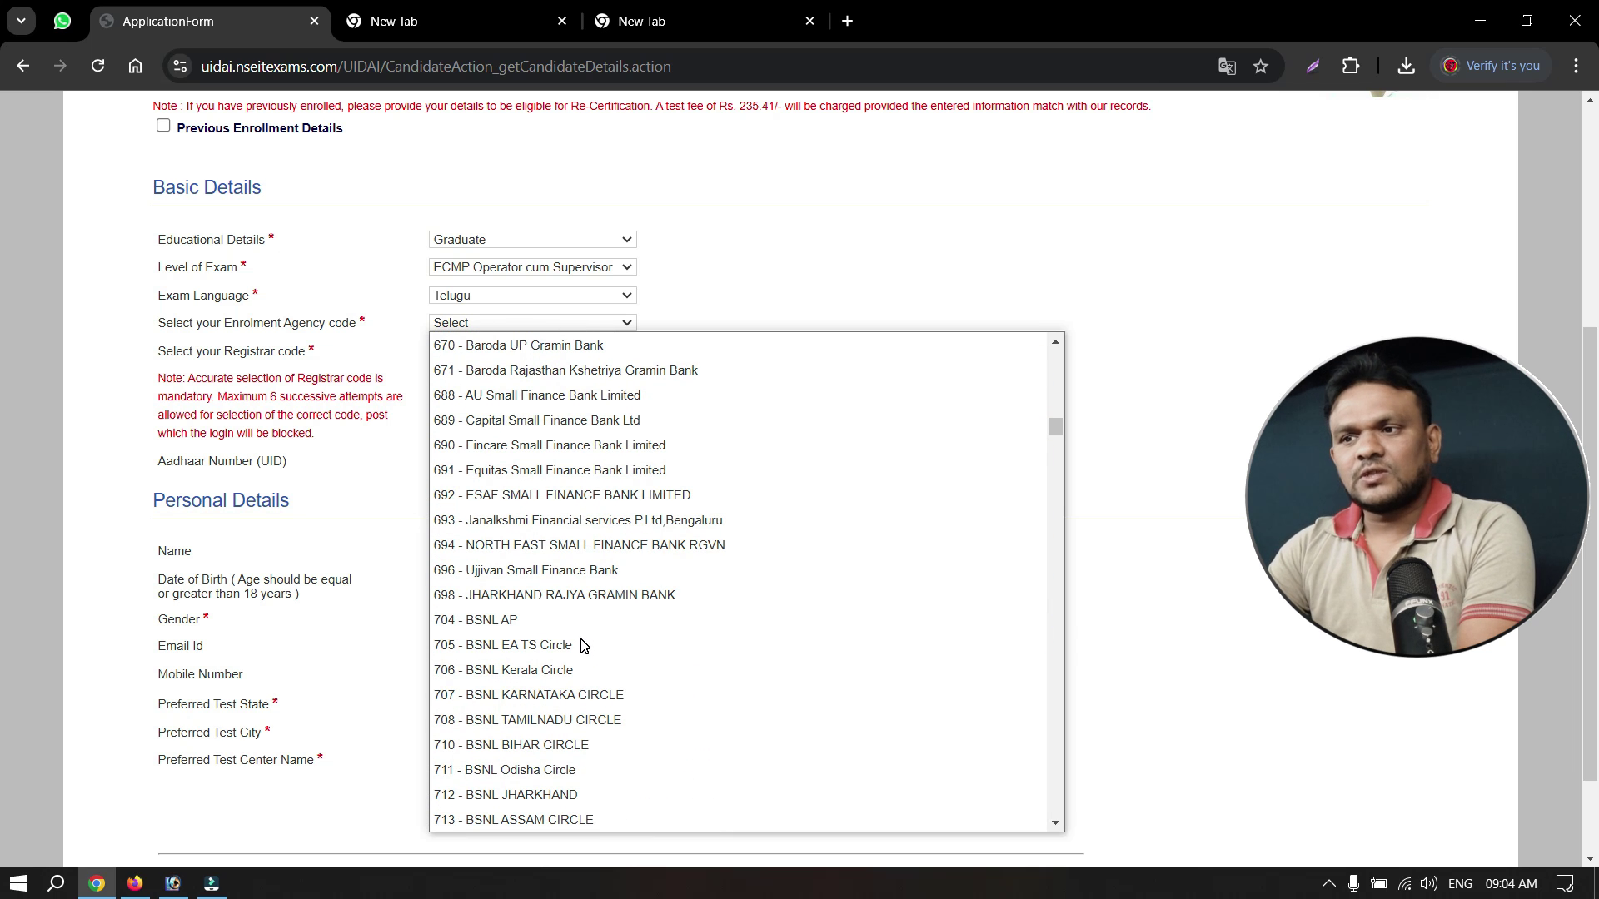
scroll(583, 645, down, 3)
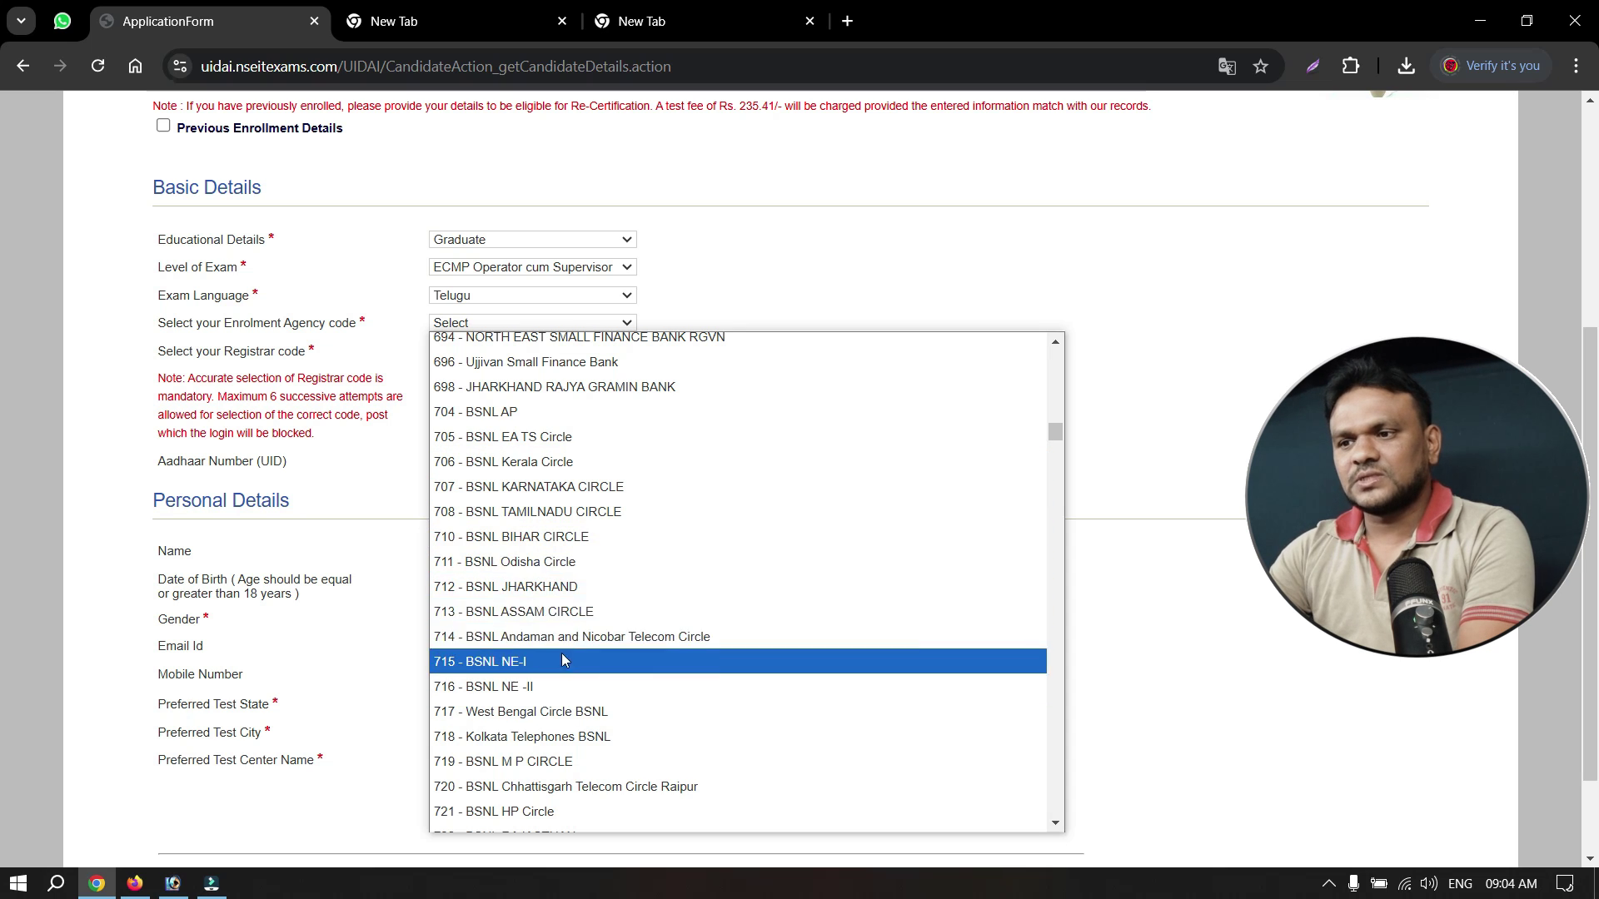
scroll(566, 662, down, 3)
scroll(566, 661, down, 3)
scroll(562, 662, up, 15)
scroll(562, 661, up, 3)
scroll(566, 683, down, 15)
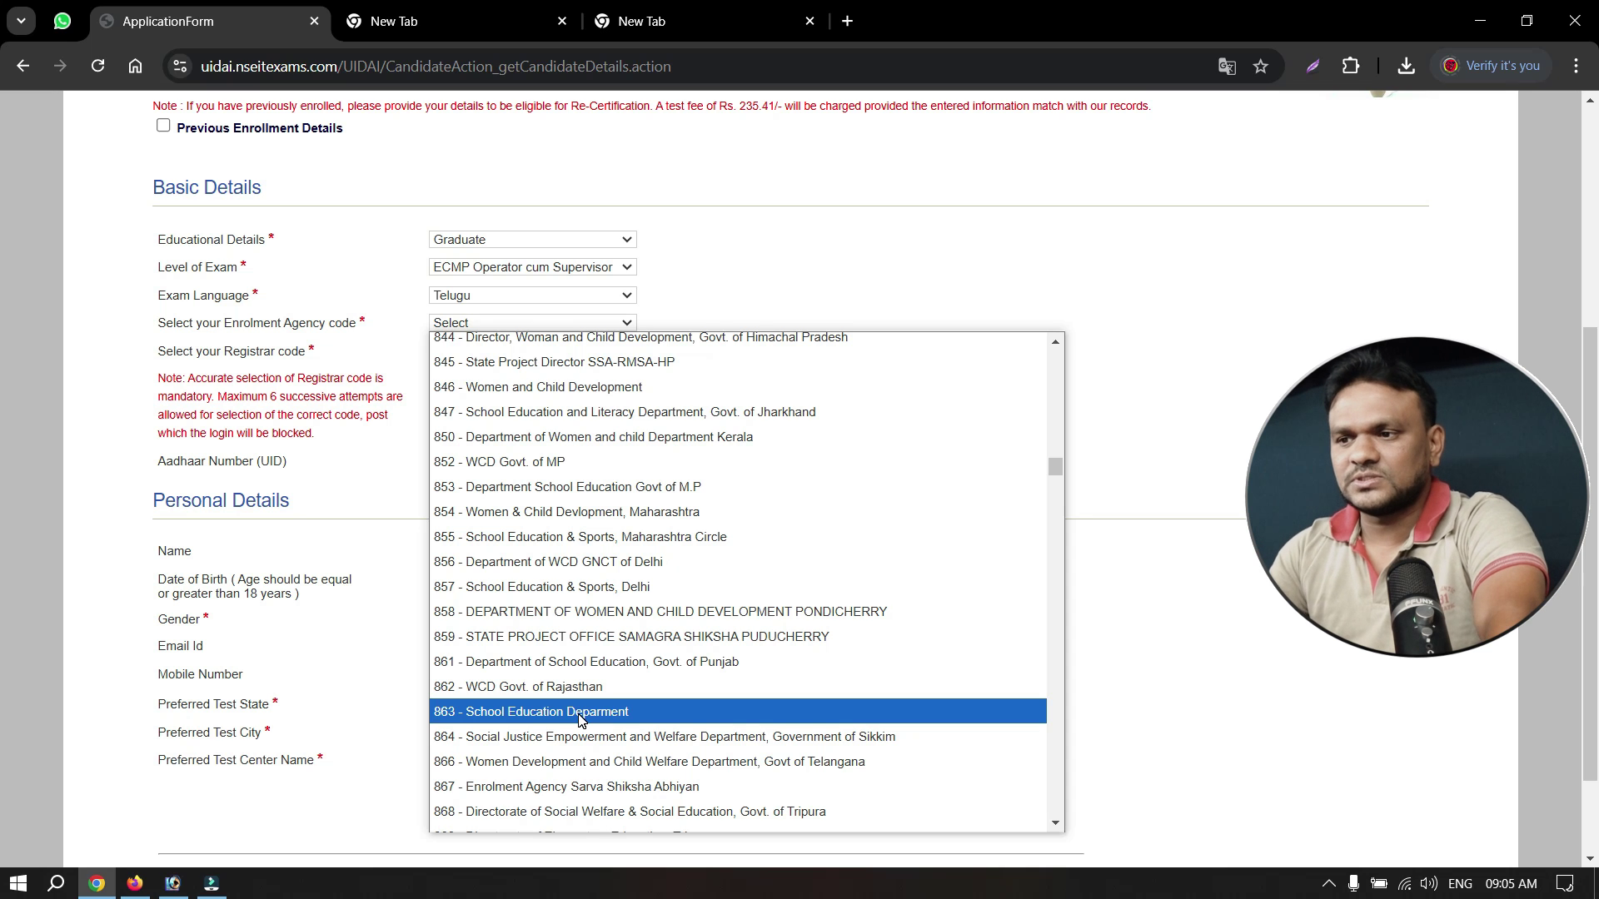
scroll(608, 635, up, 3)
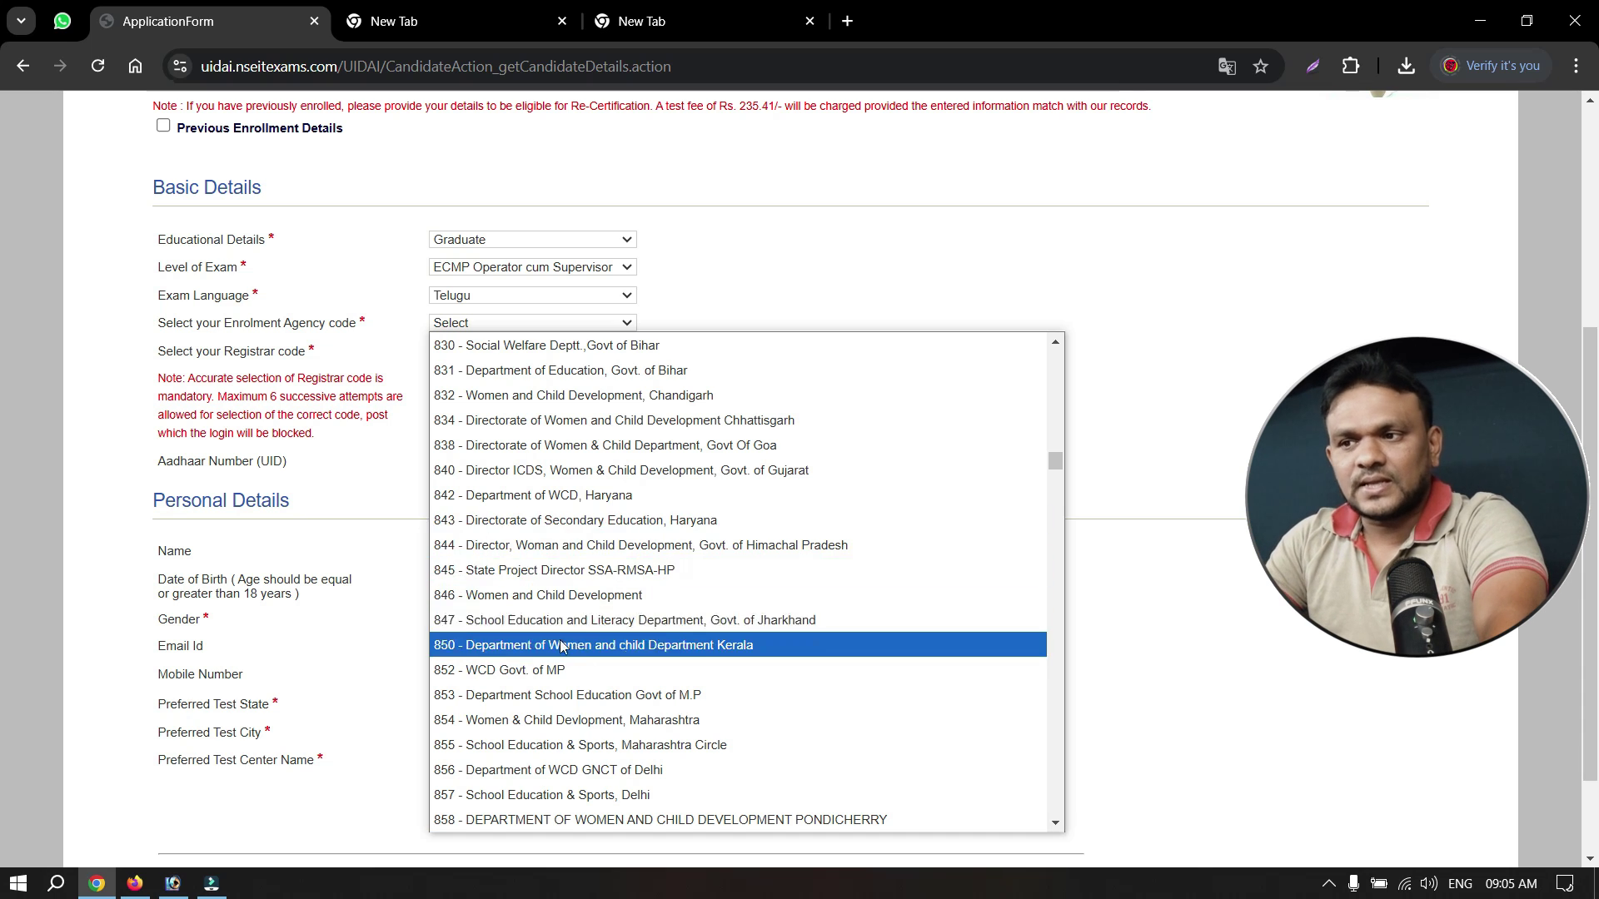
scroll(583, 635, down, 2)
scroll(582, 634, down, 12)
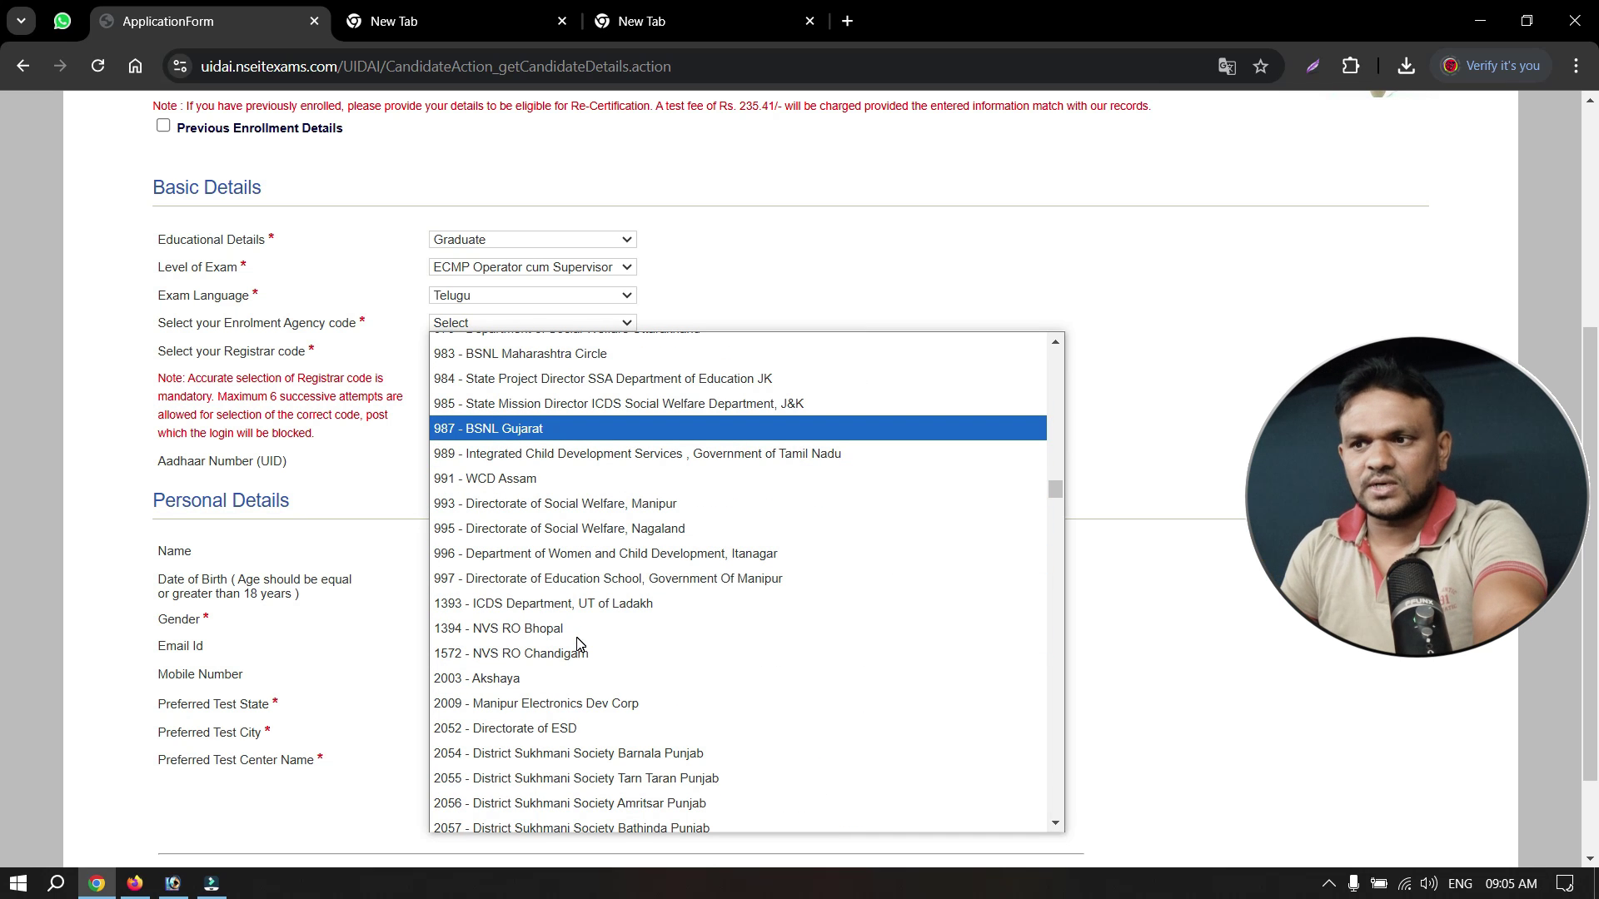
scroll(575, 633, up, 3)
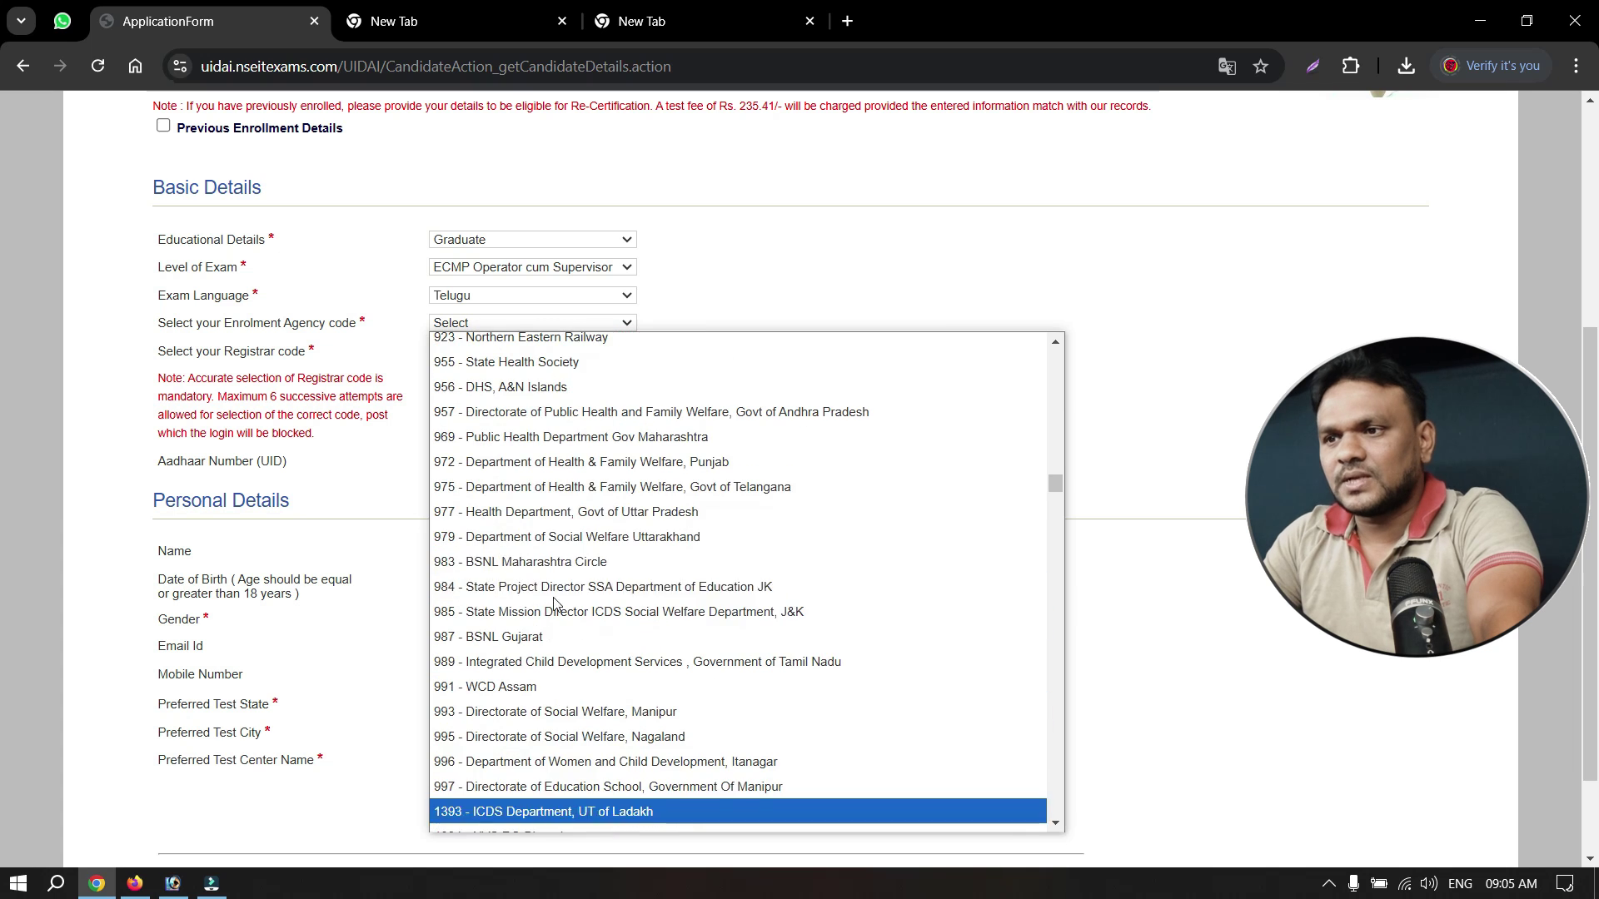
scroll(558, 542, up, 2)
scroll(550, 529, up, 3)
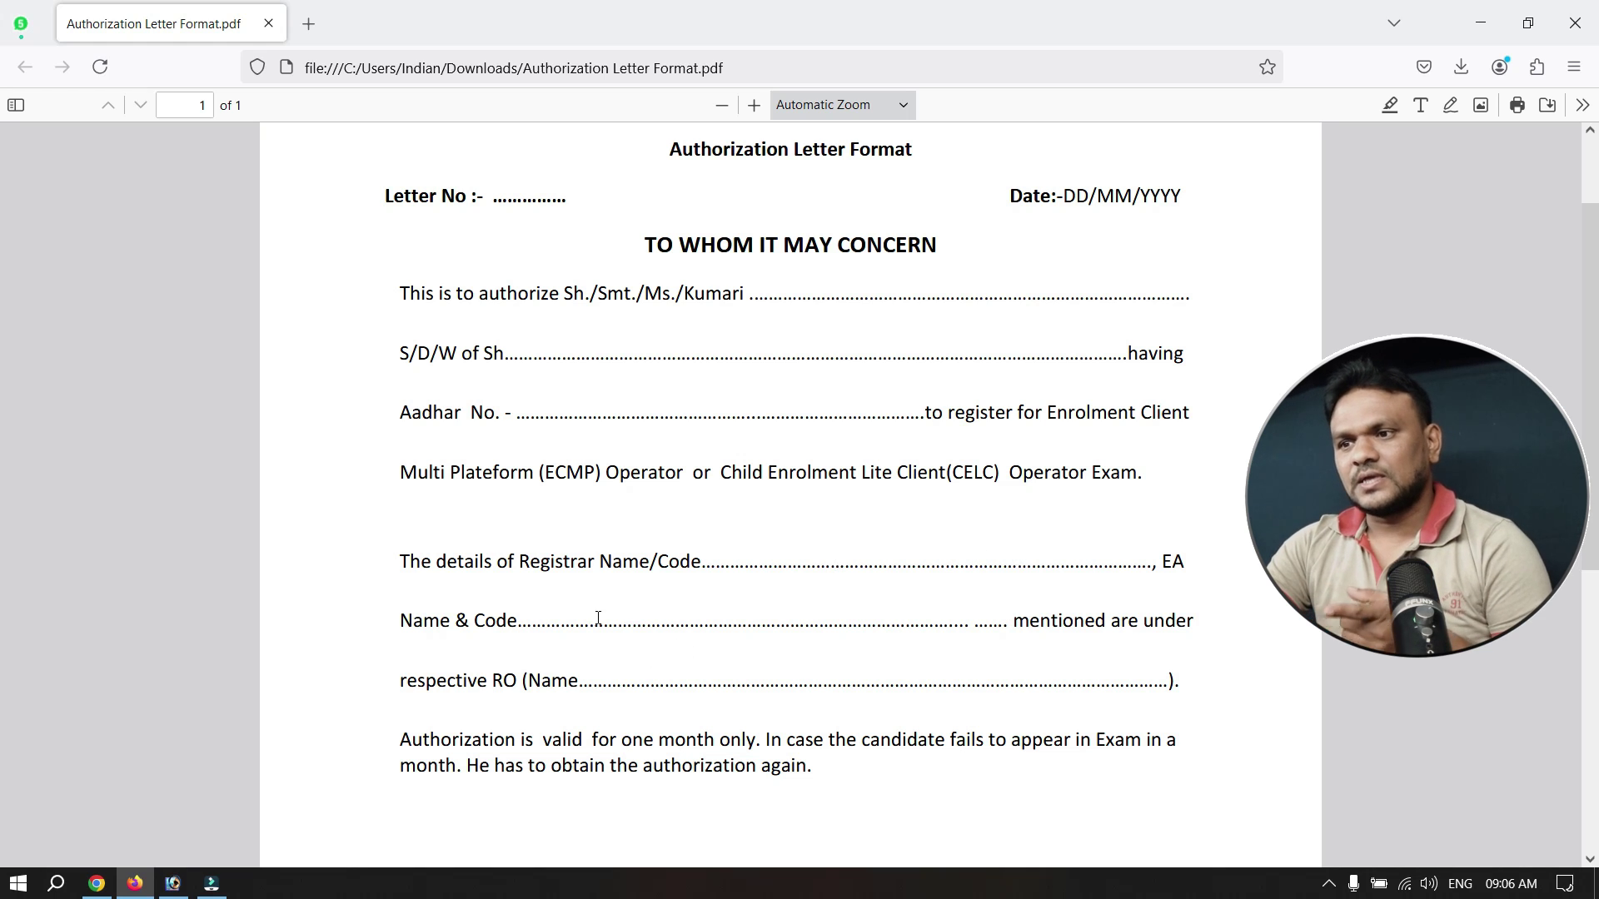
Highlight the Name & Code and RO name blanks in the authorization letter.
drag(646, 620, 752, 615)
click(814, 614)
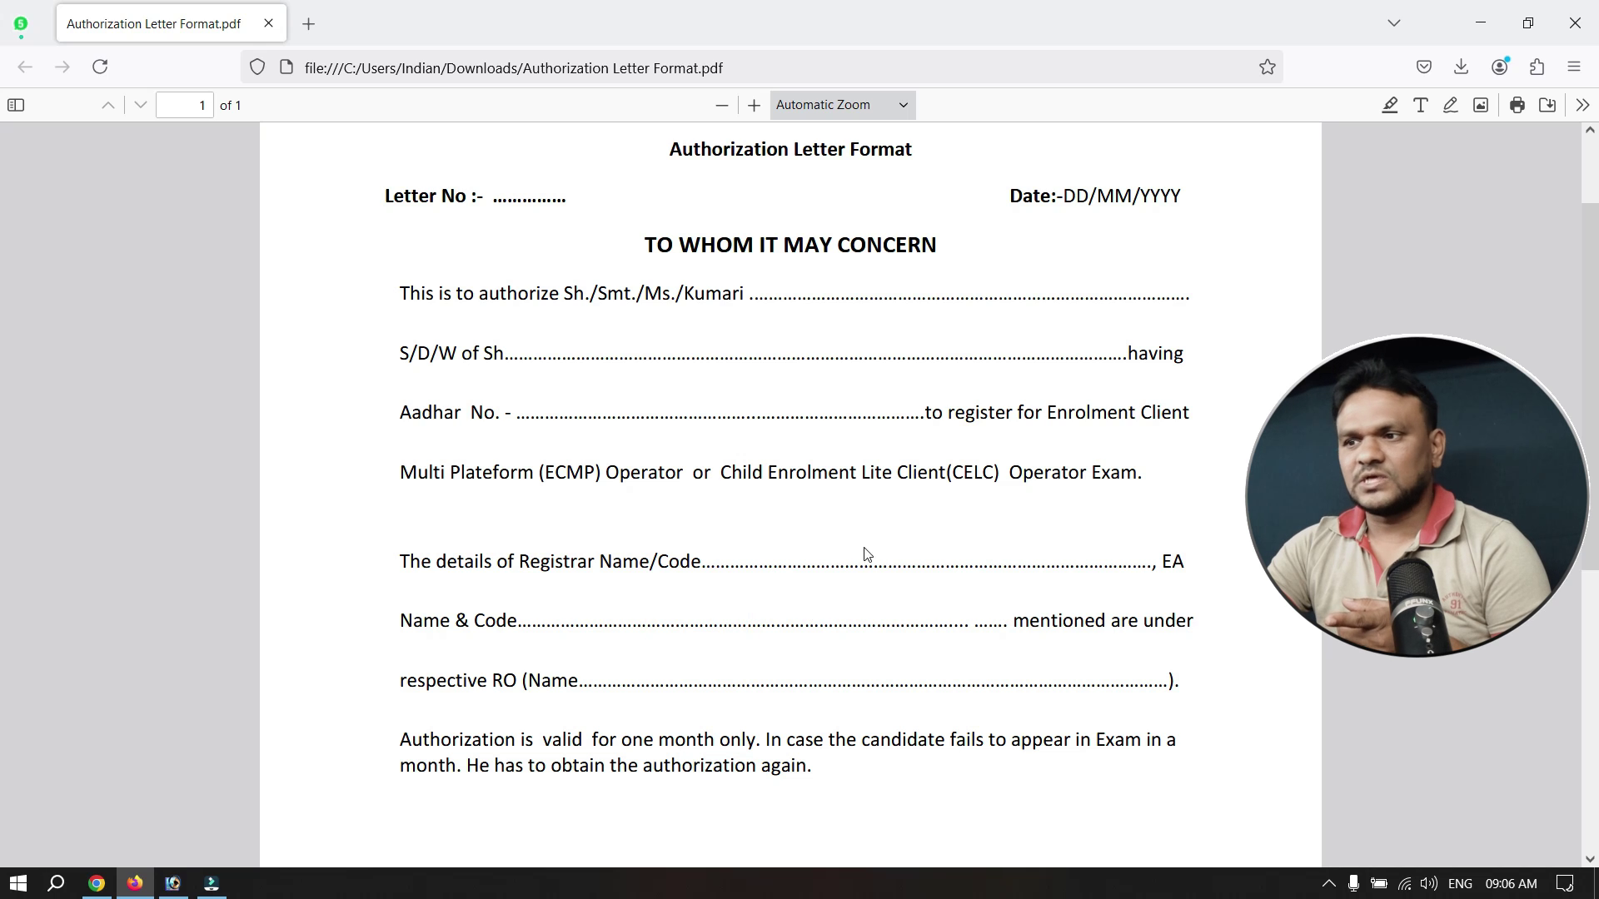
drag(722, 676, 882, 681)
click(786, 671)
drag(722, 675, 885, 673)
click(747, 675)
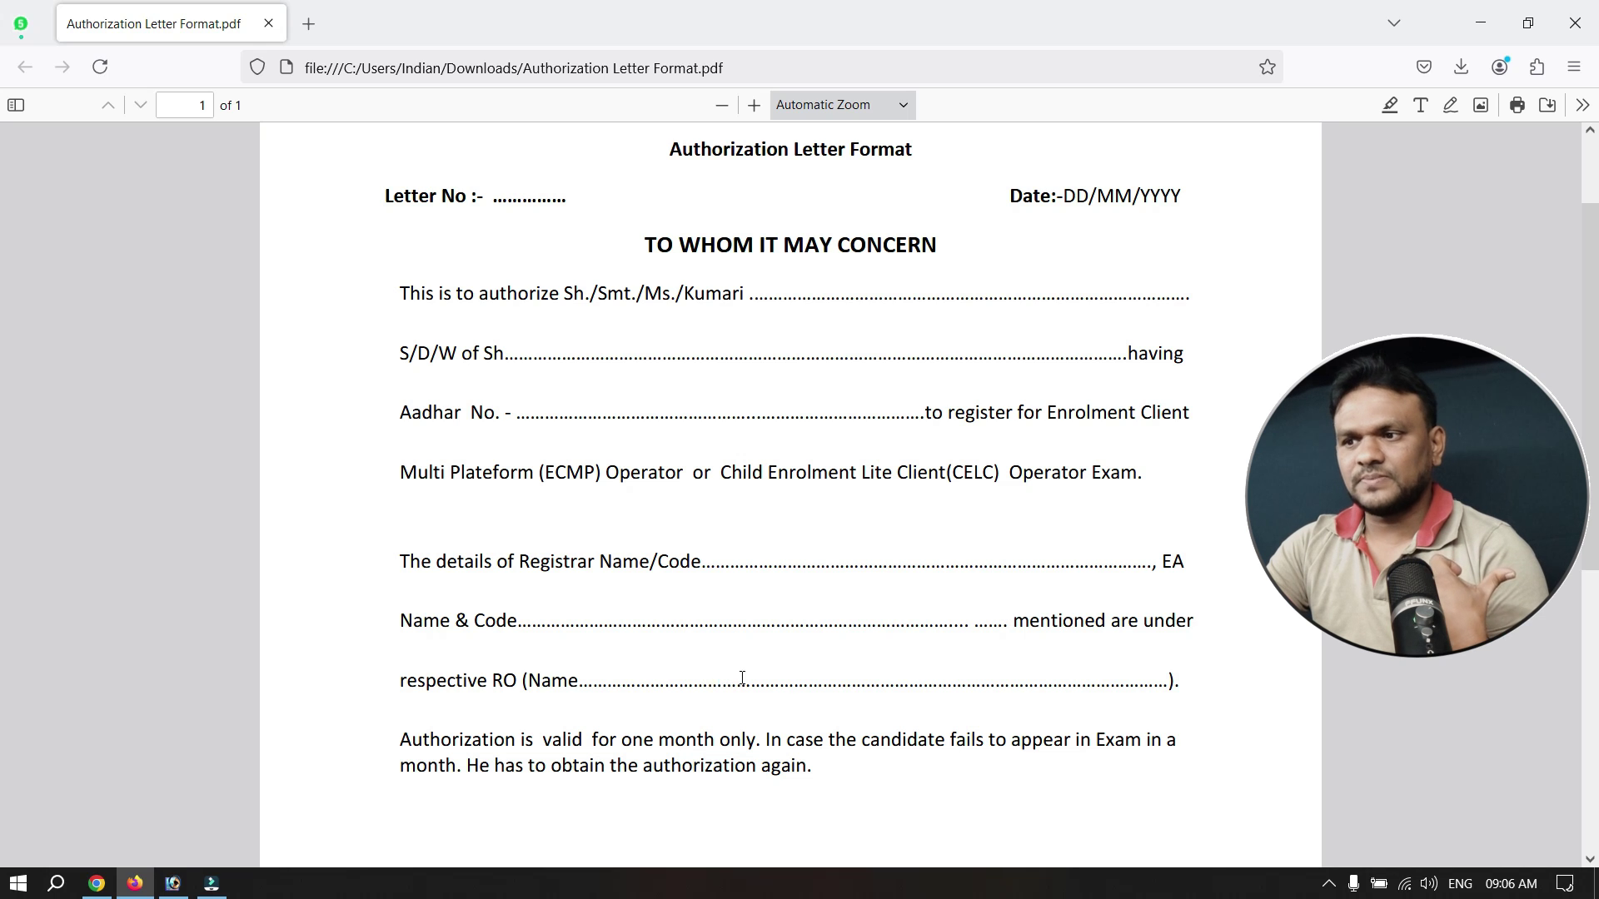
drag(742, 678, 837, 677)
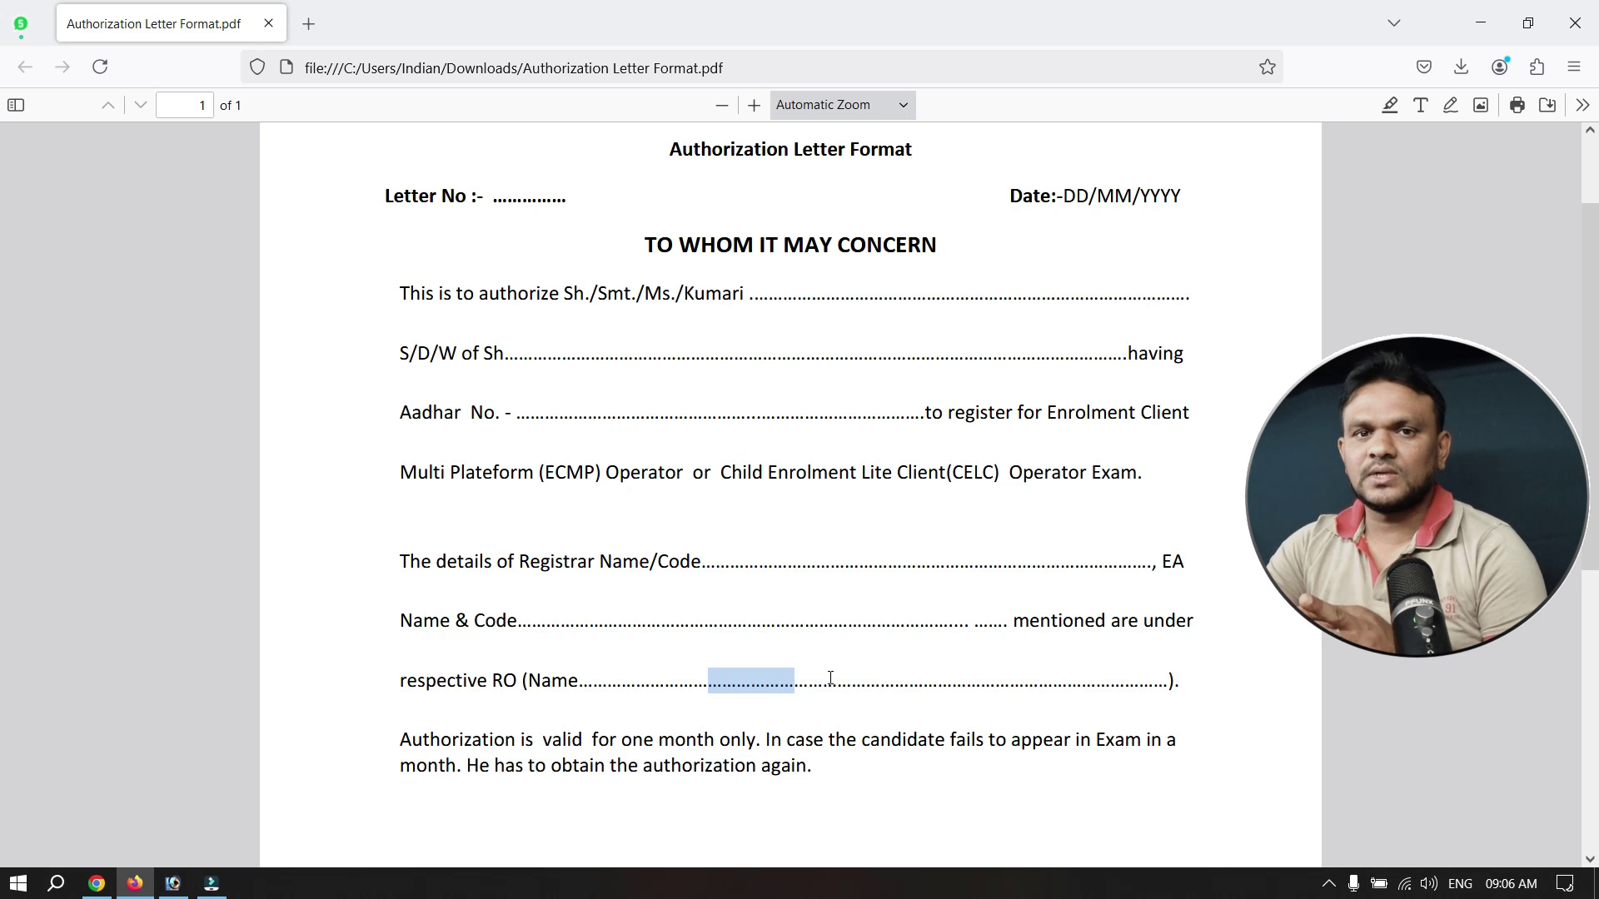
click(723, 679)
drag(694, 680, 841, 680)
click(875, 680)
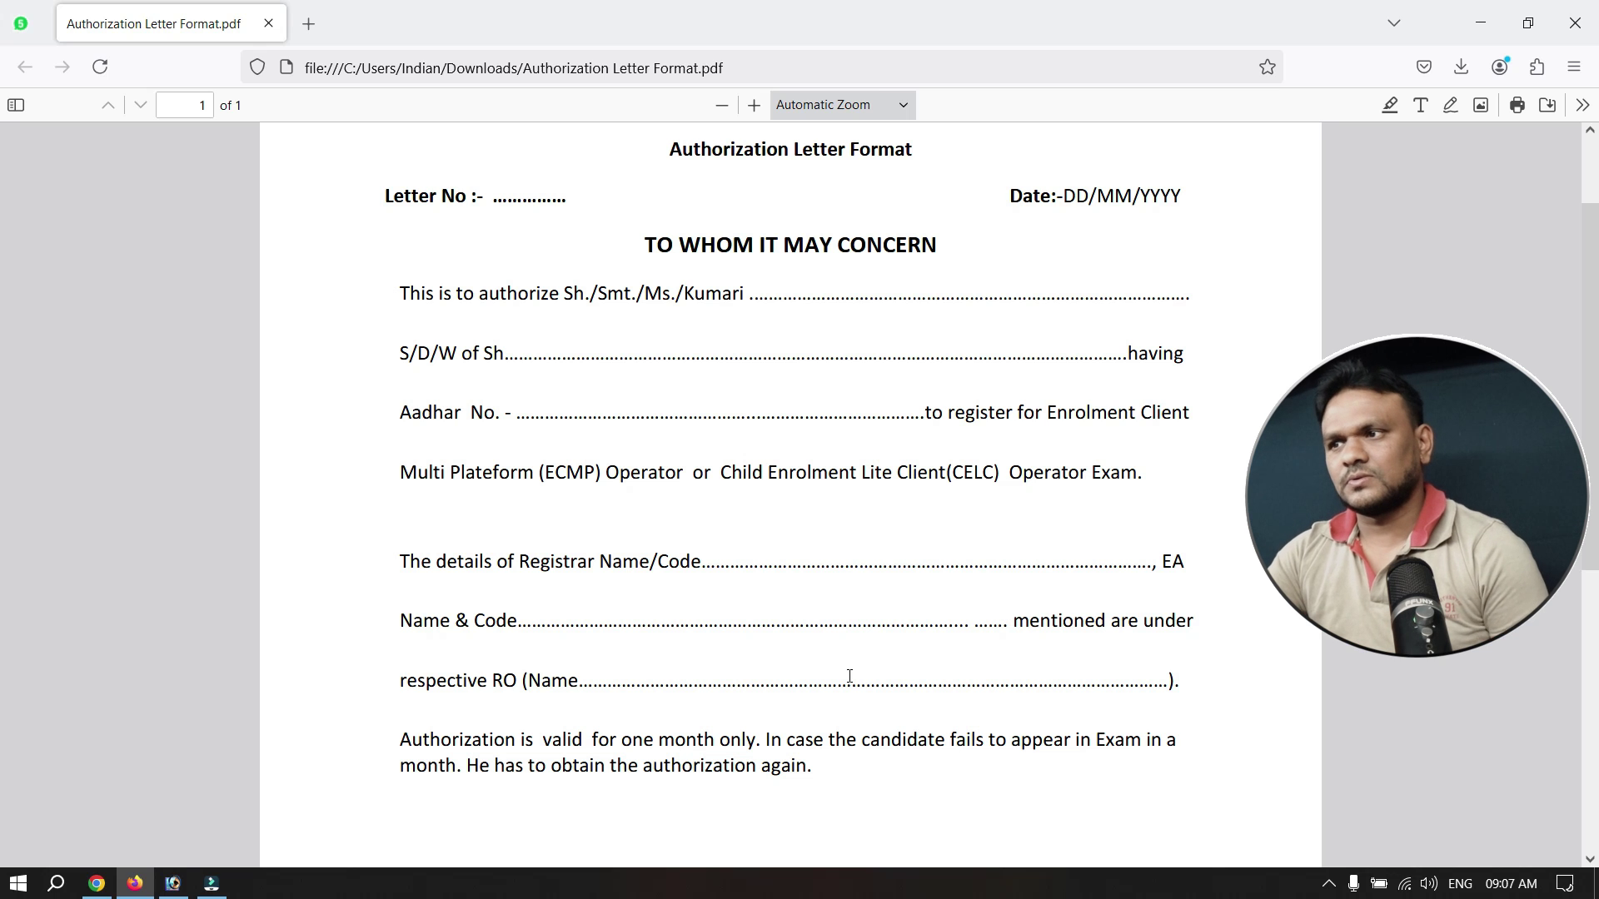
Scroll down to the EA/Registrar signature-and-stamp box and the candidate photo box.
scroll(849, 676, down, 5)
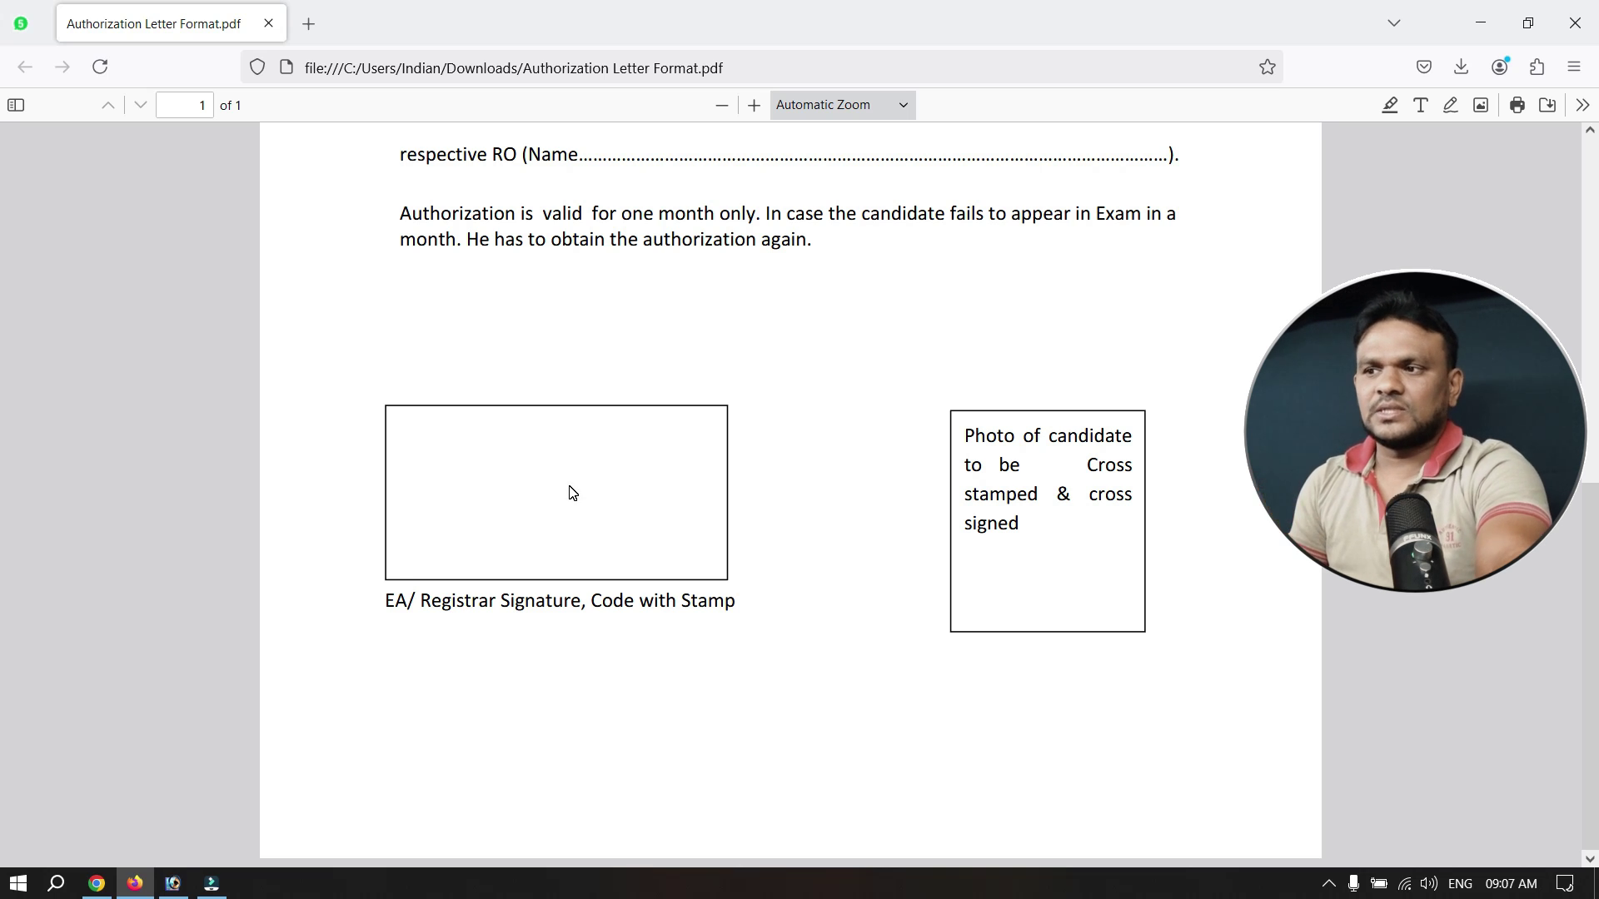
scroll(572, 493, up, 4)
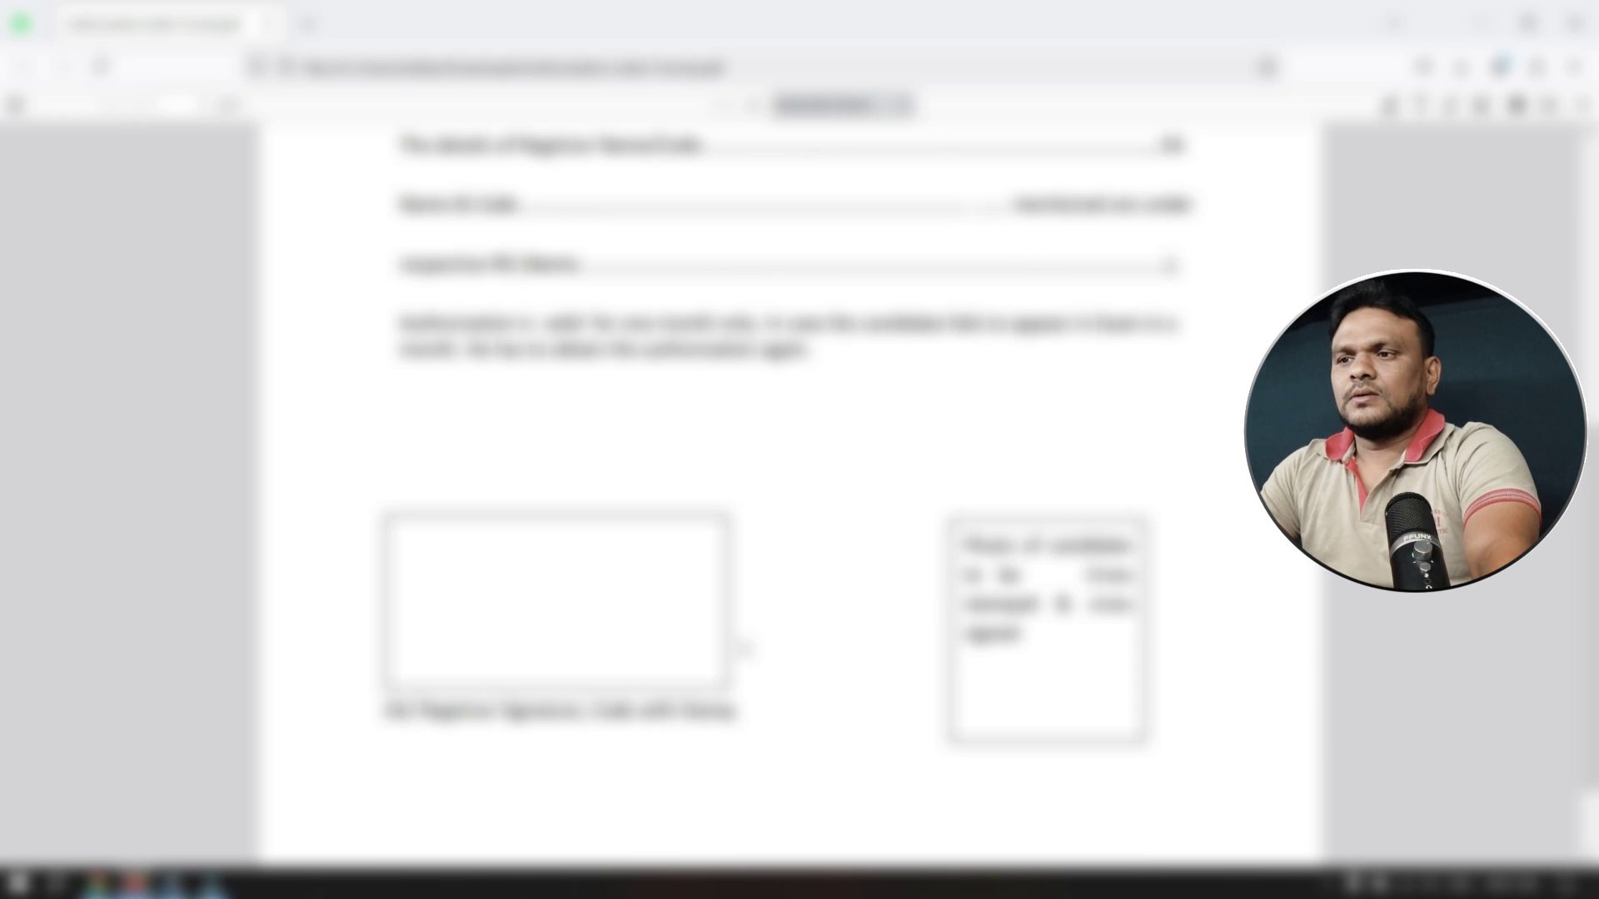
scroll(874, 528, down, 3)
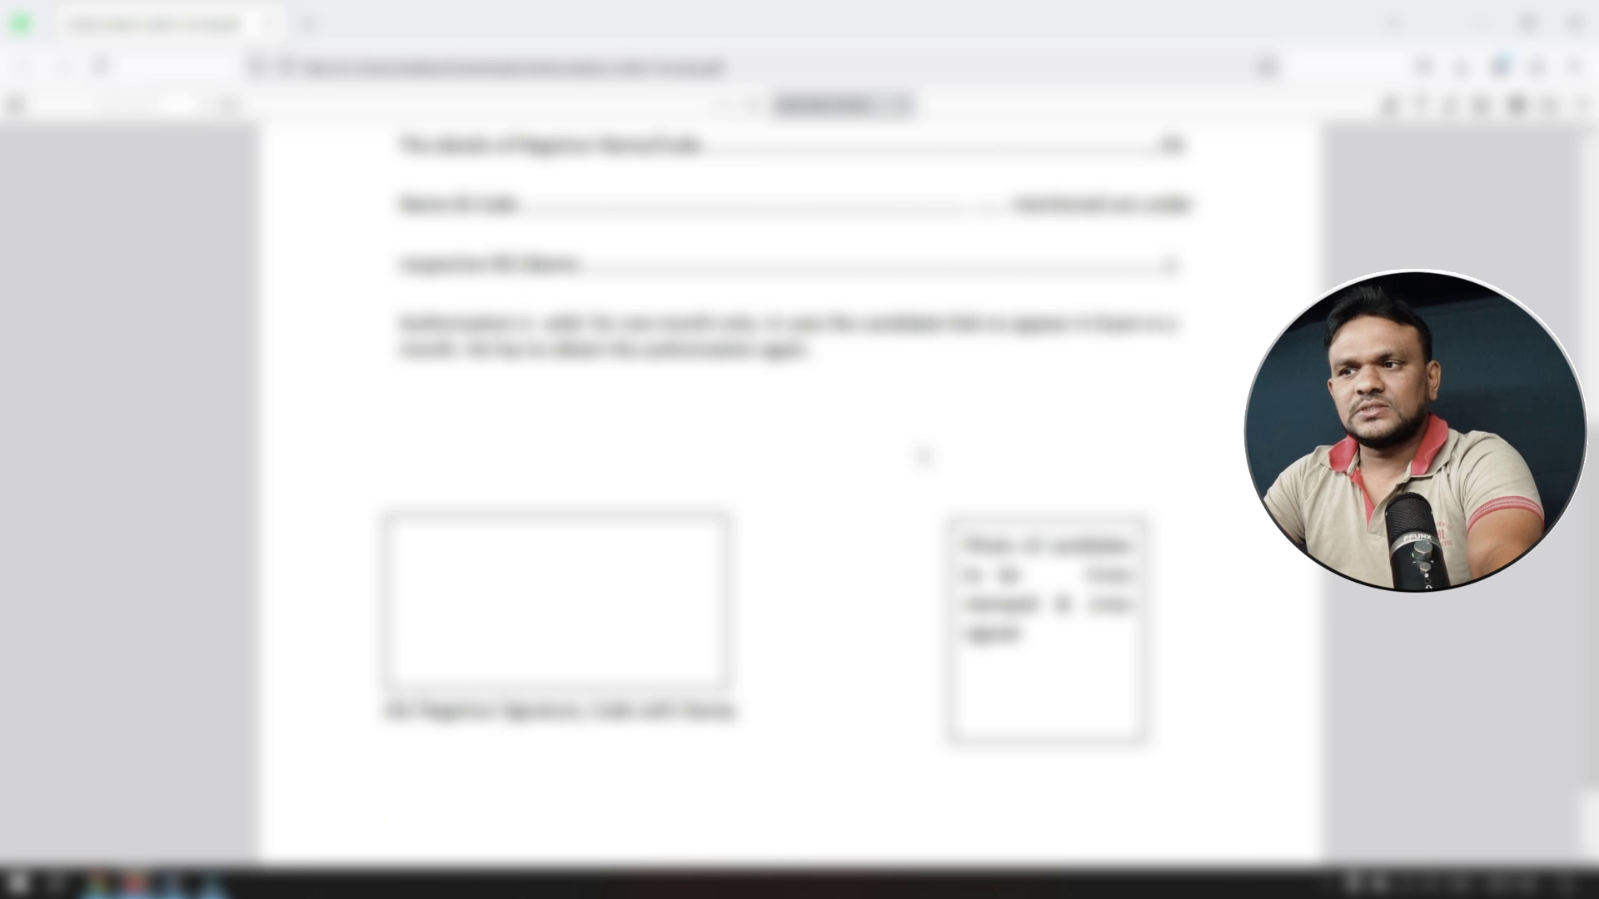
Back on the application form, set both Enrolment Agency and Registrar codes to 863.
key(alt+Tab)
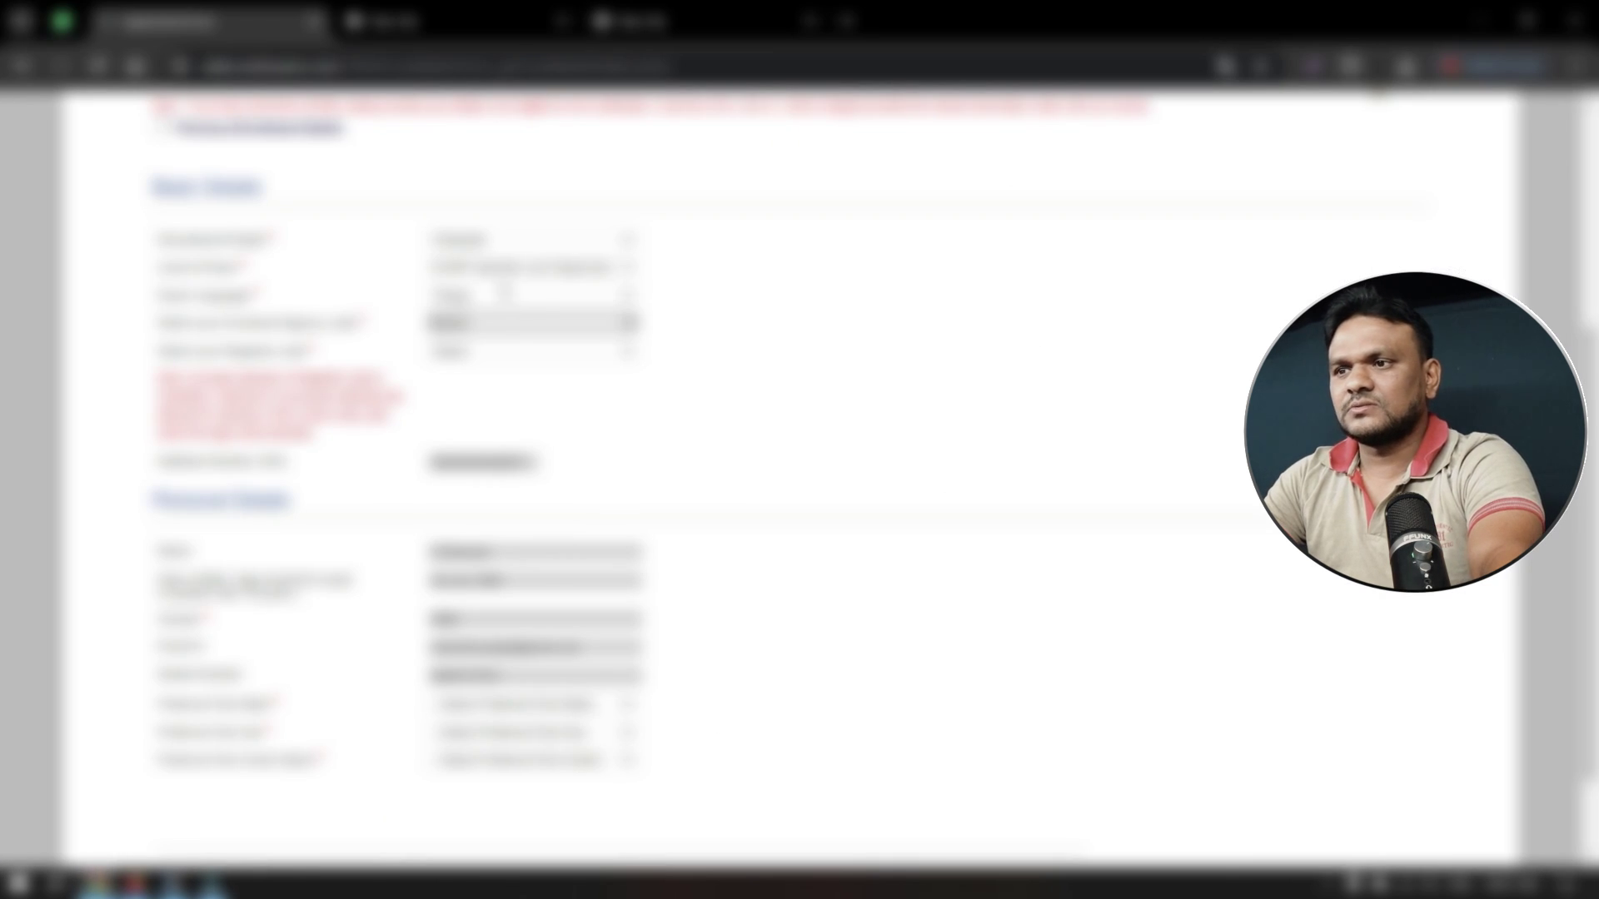
click(506, 241)
click(505, 250)
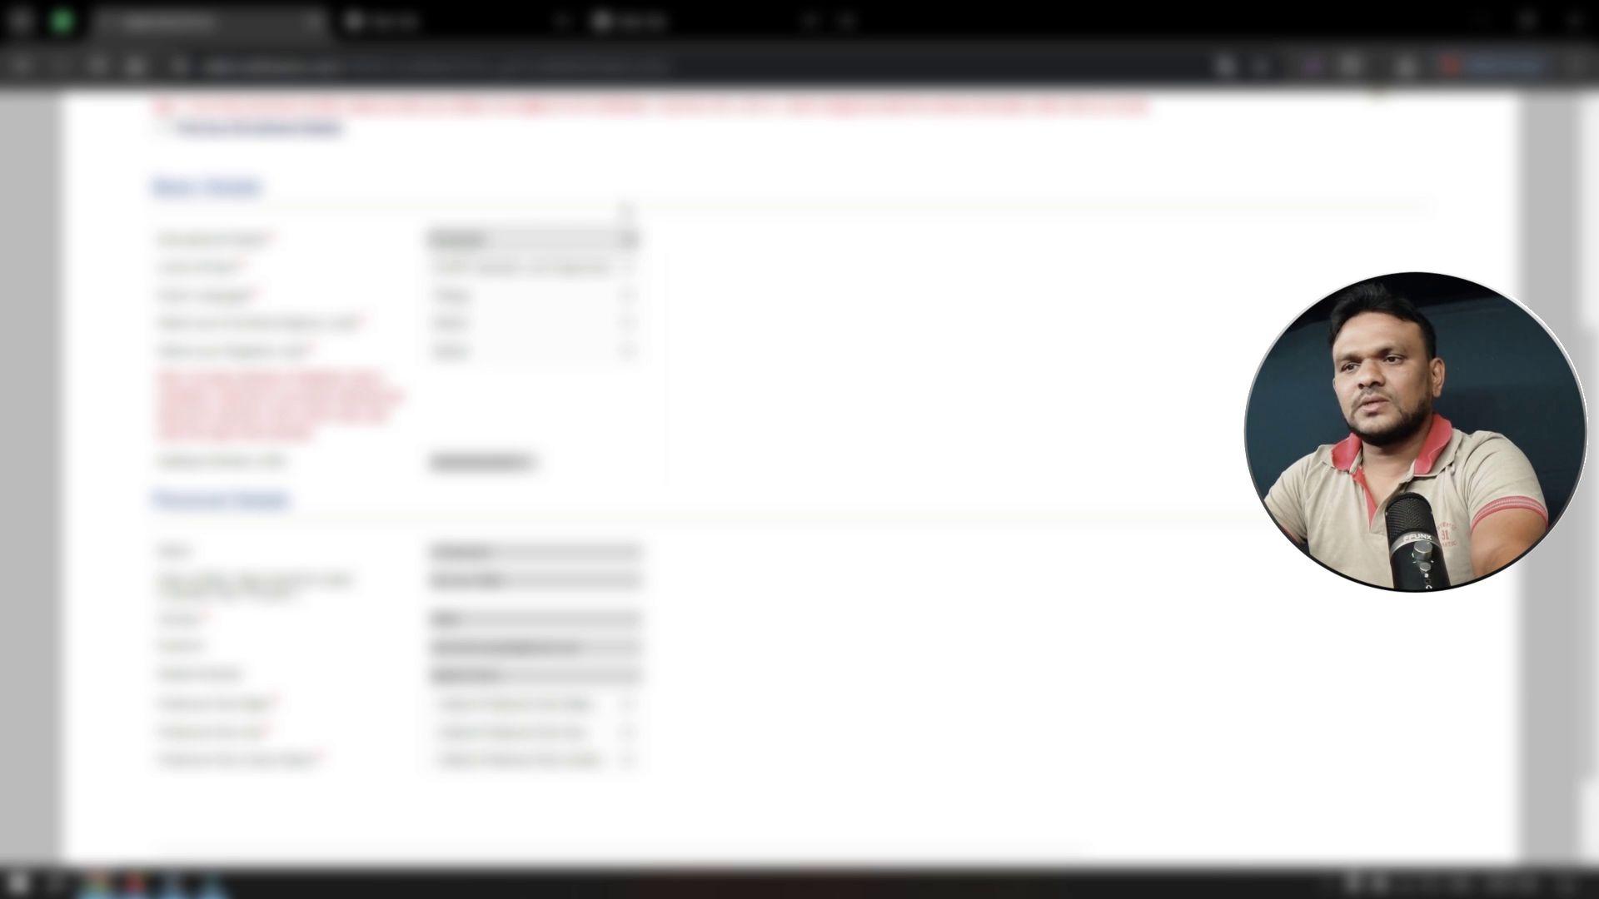
click(523, 241)
click(523, 243)
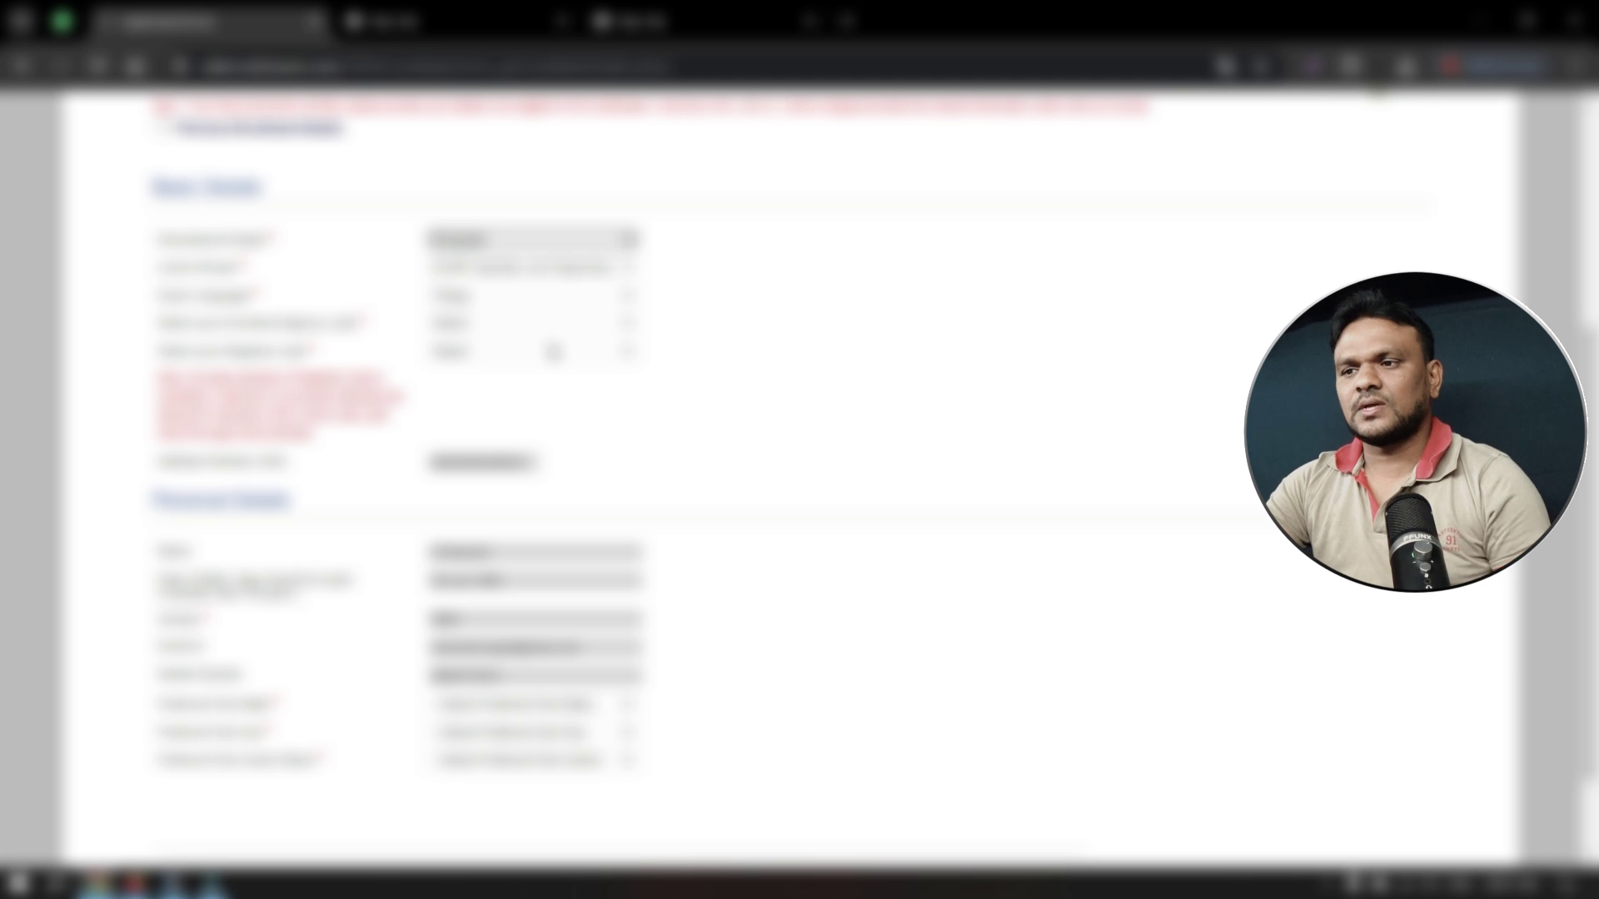
click(550, 323)
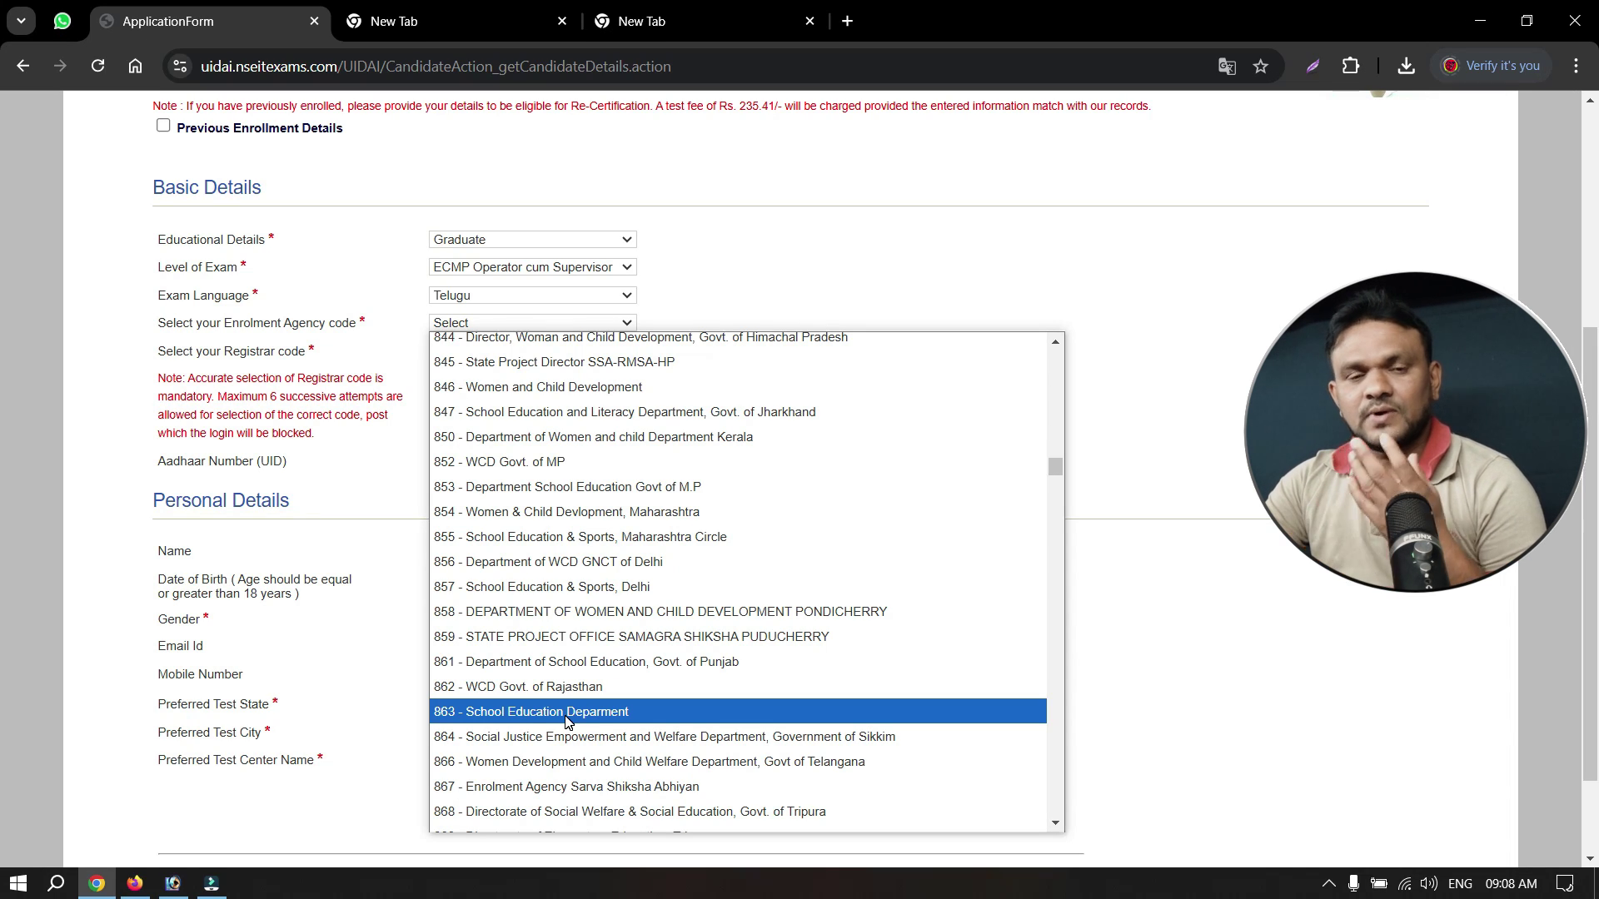
click(567, 715)
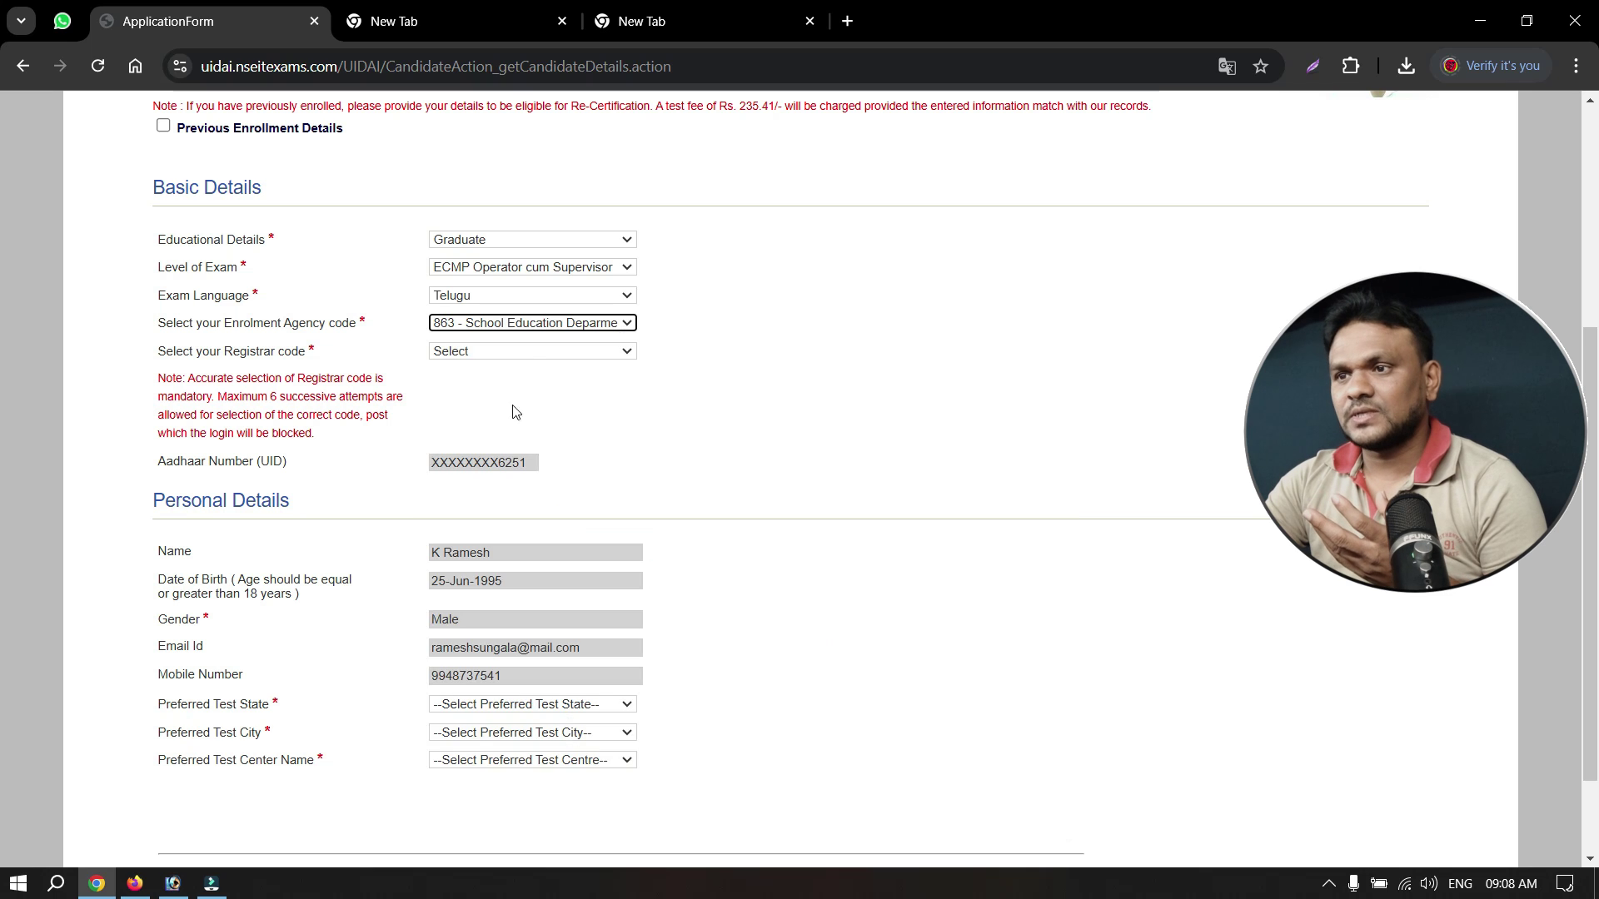
click(533, 351)
scroll(563, 715, down, 5)
scroll(563, 714, down, 15)
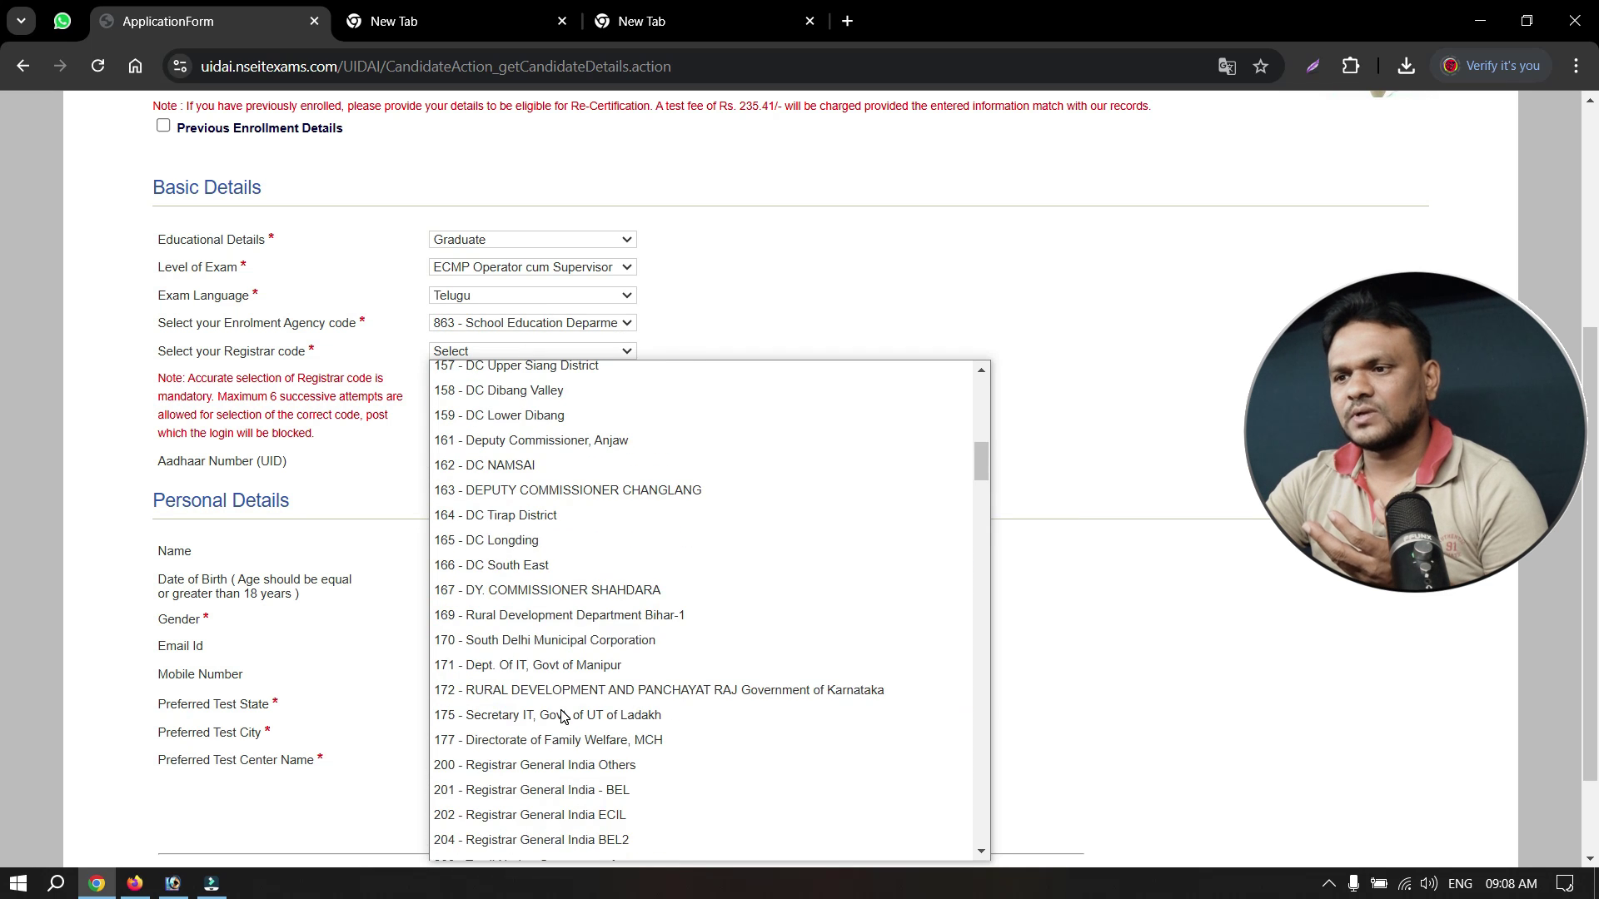
click(560, 641)
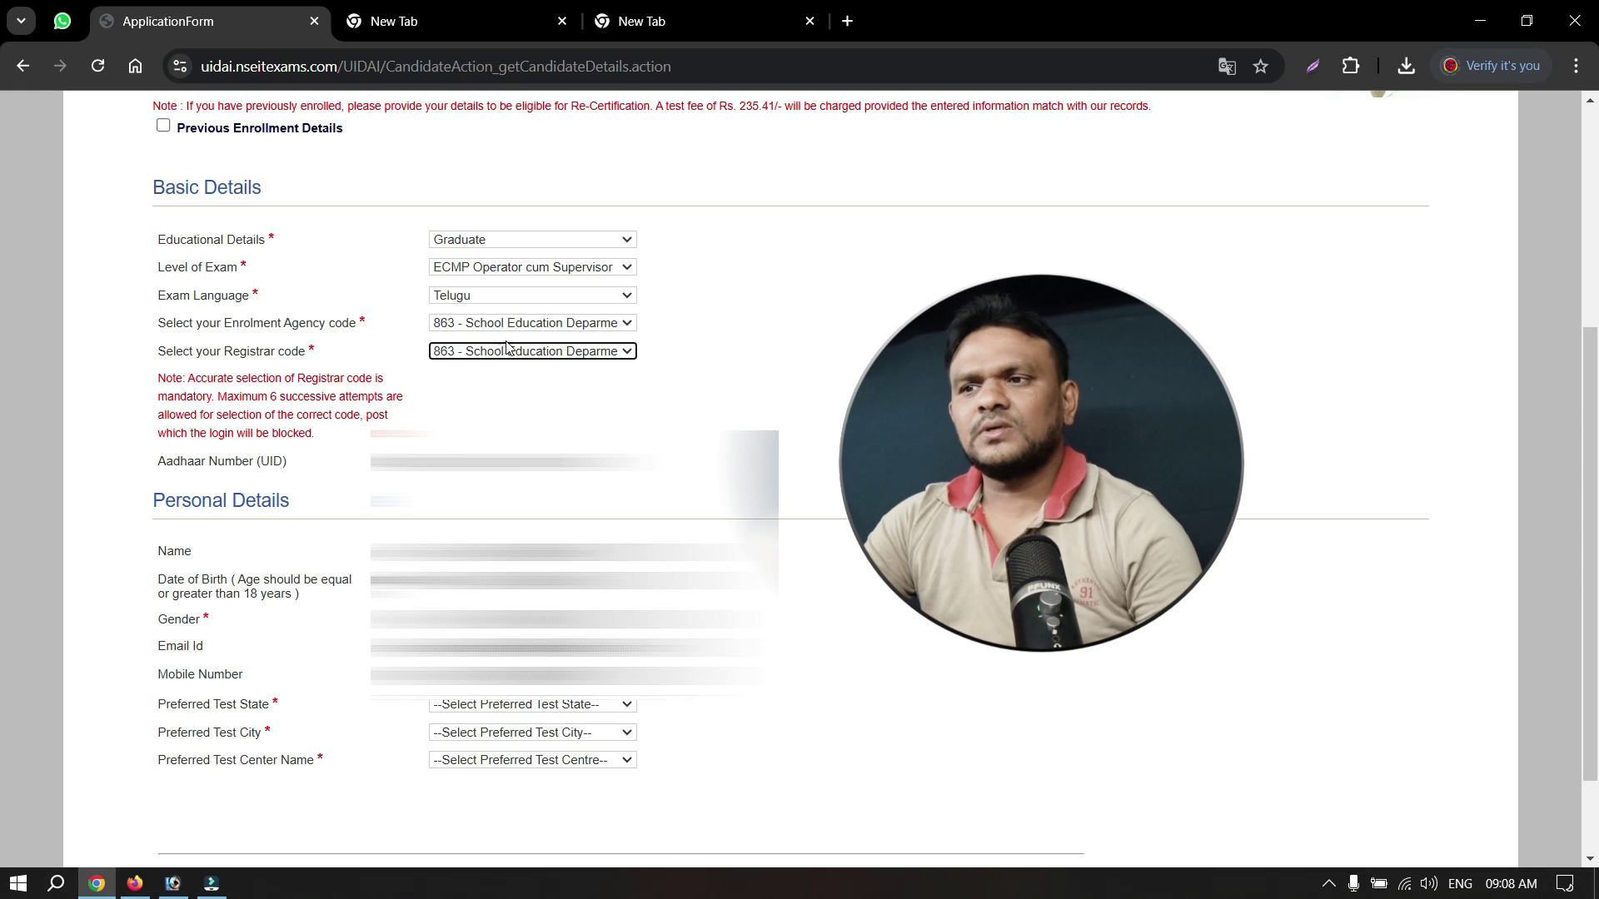
Select the preferred test state, city and the only available centre, then Save & Continue.
scroll(553, 422, down, 1)
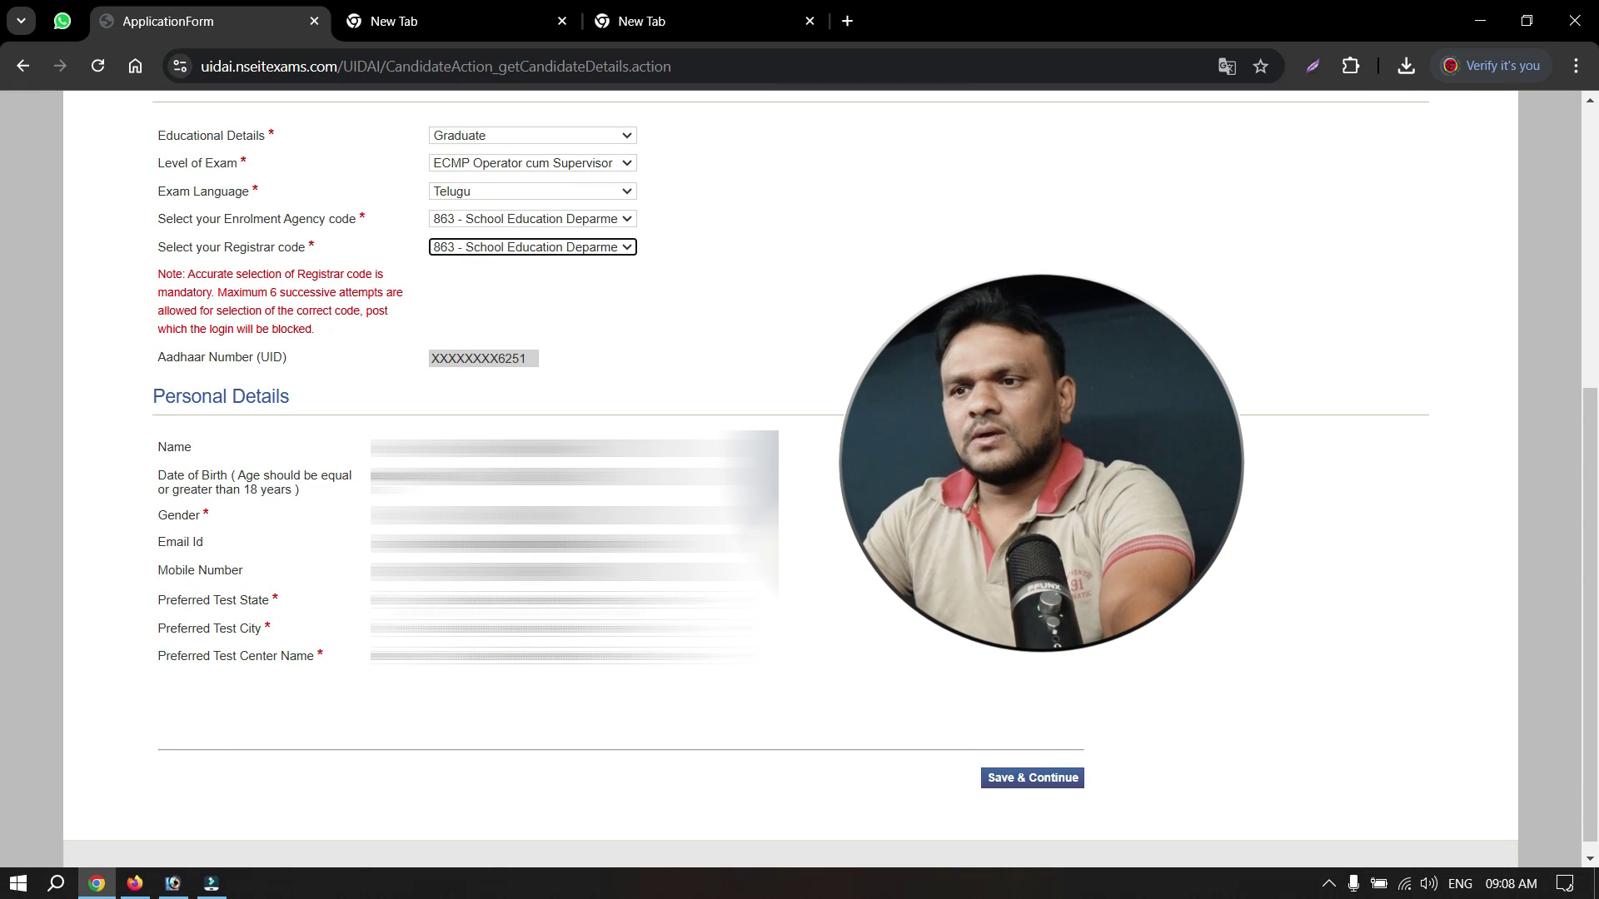
click(533, 600)
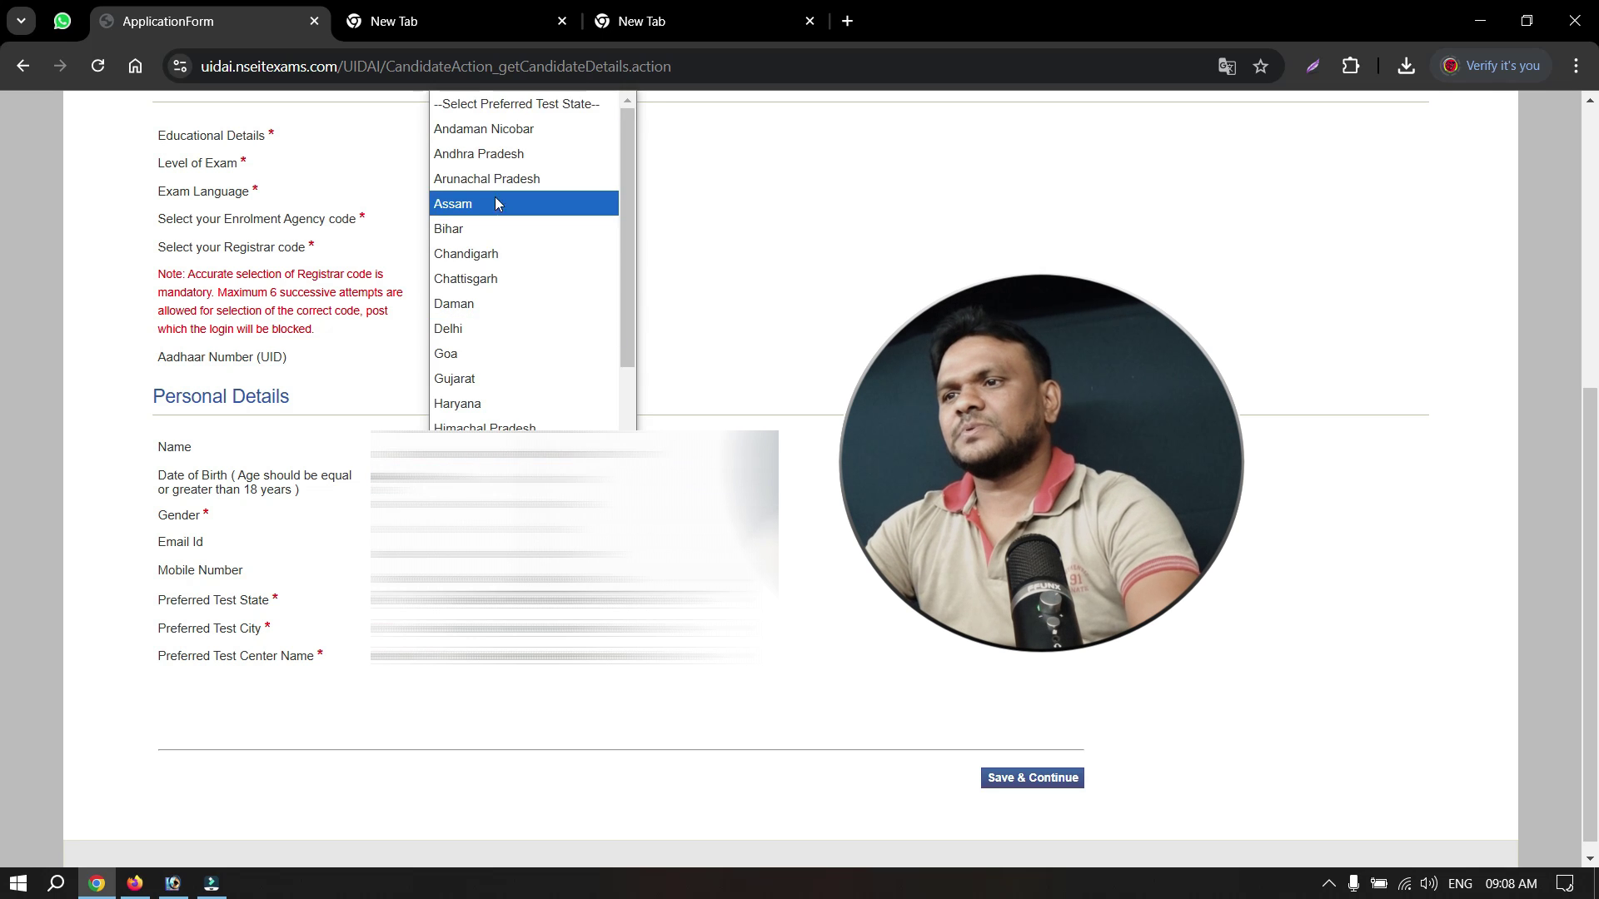
click(470, 154)
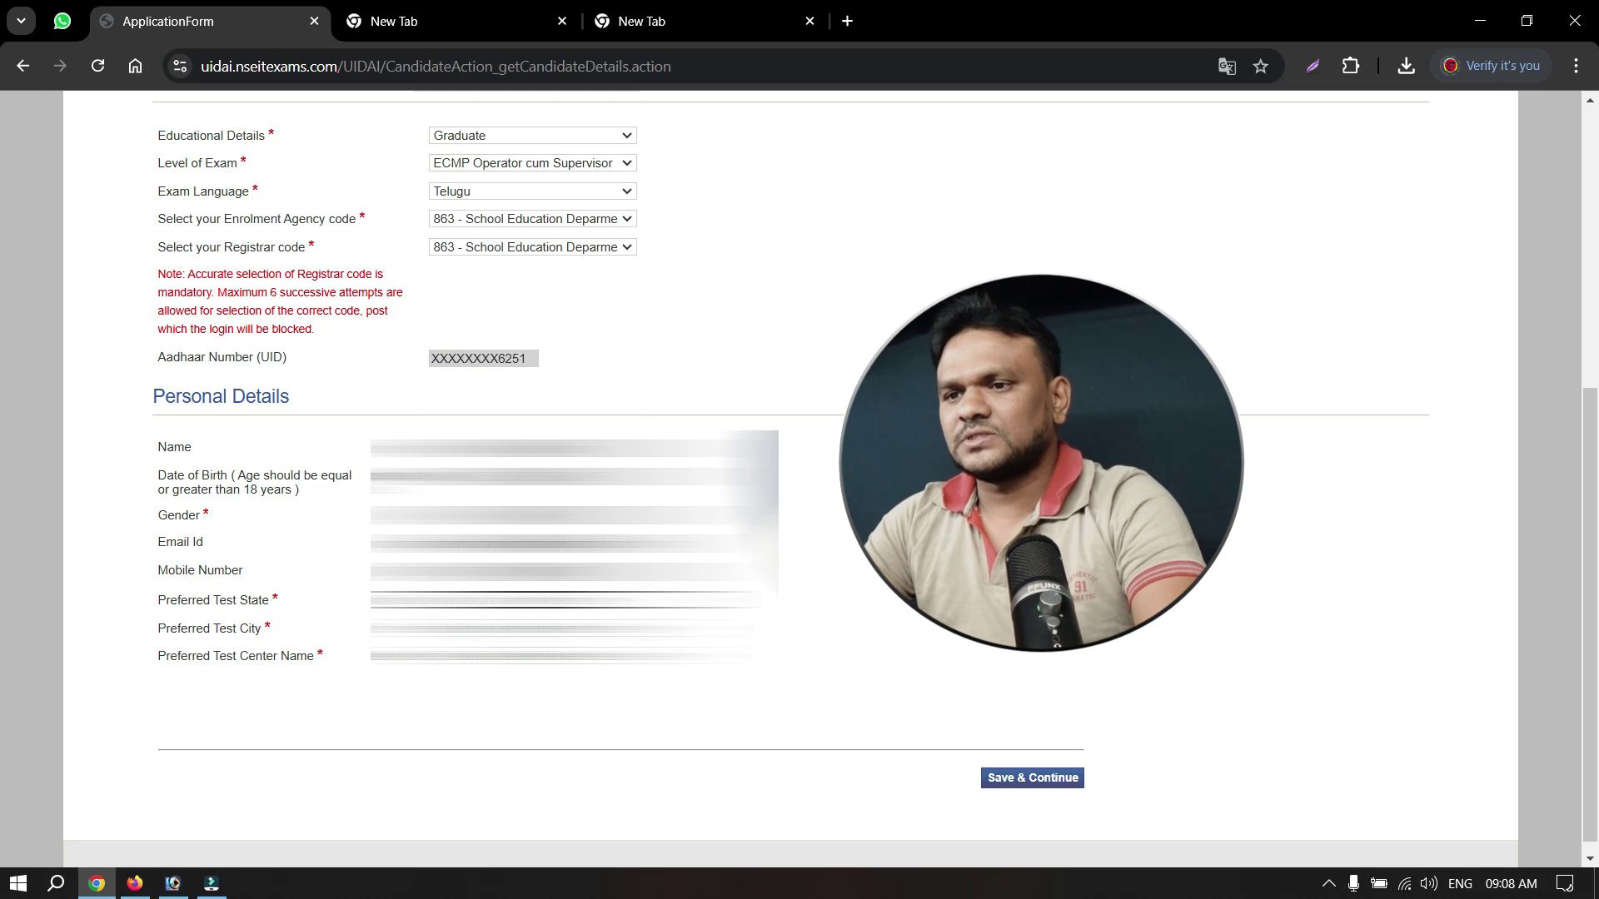
click(533, 628)
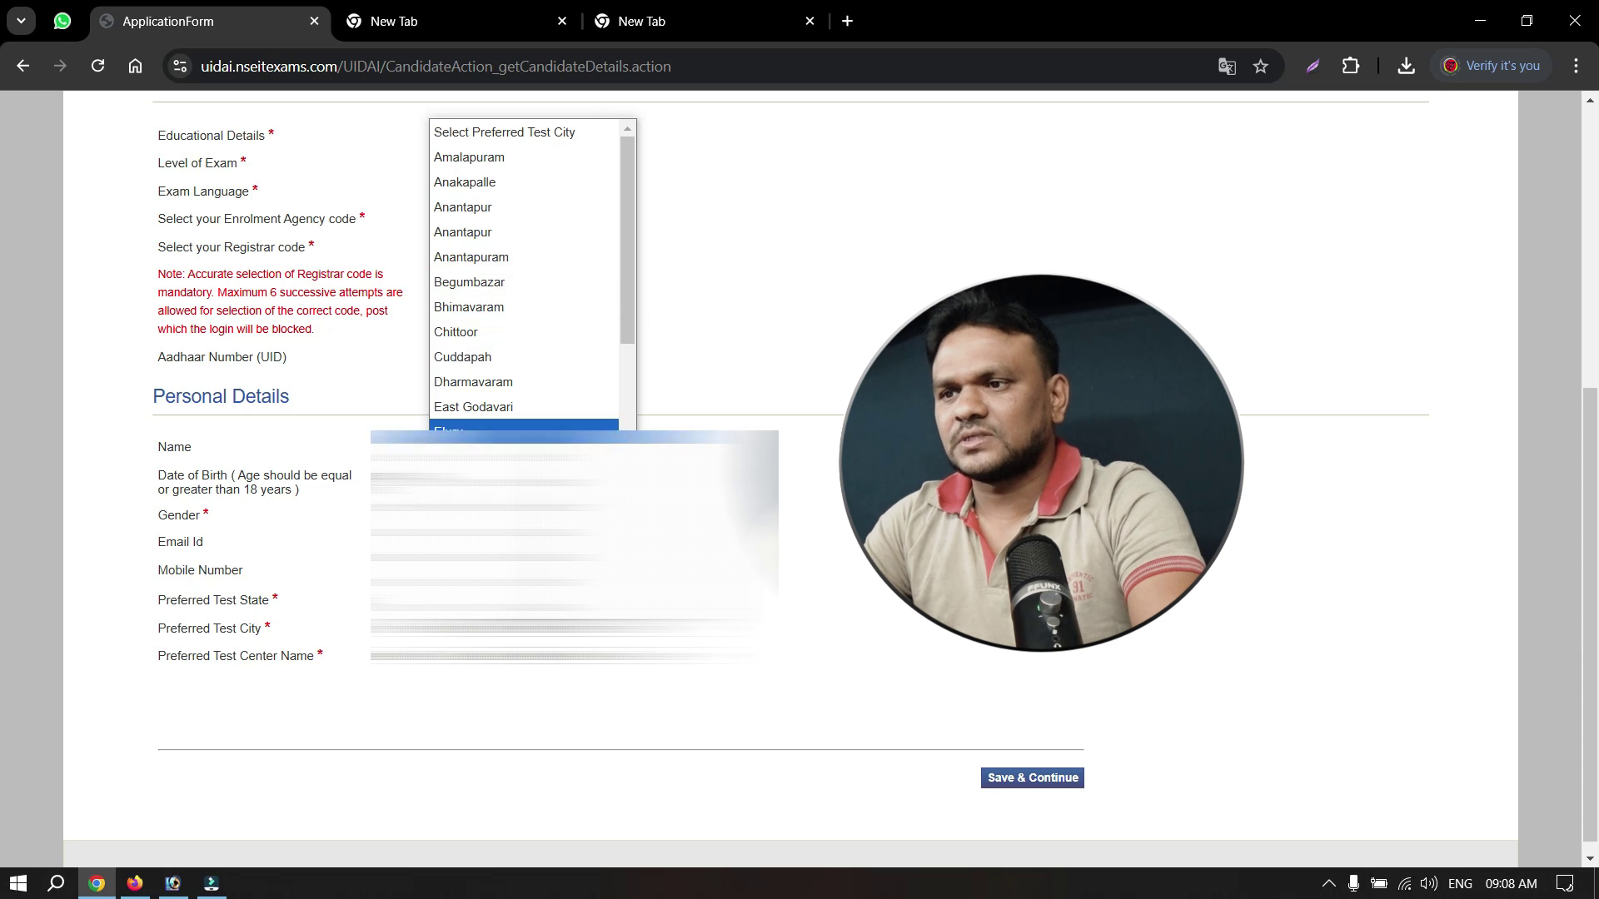
scroll(499, 492, down, 8)
click(499, 531)
click(533, 655)
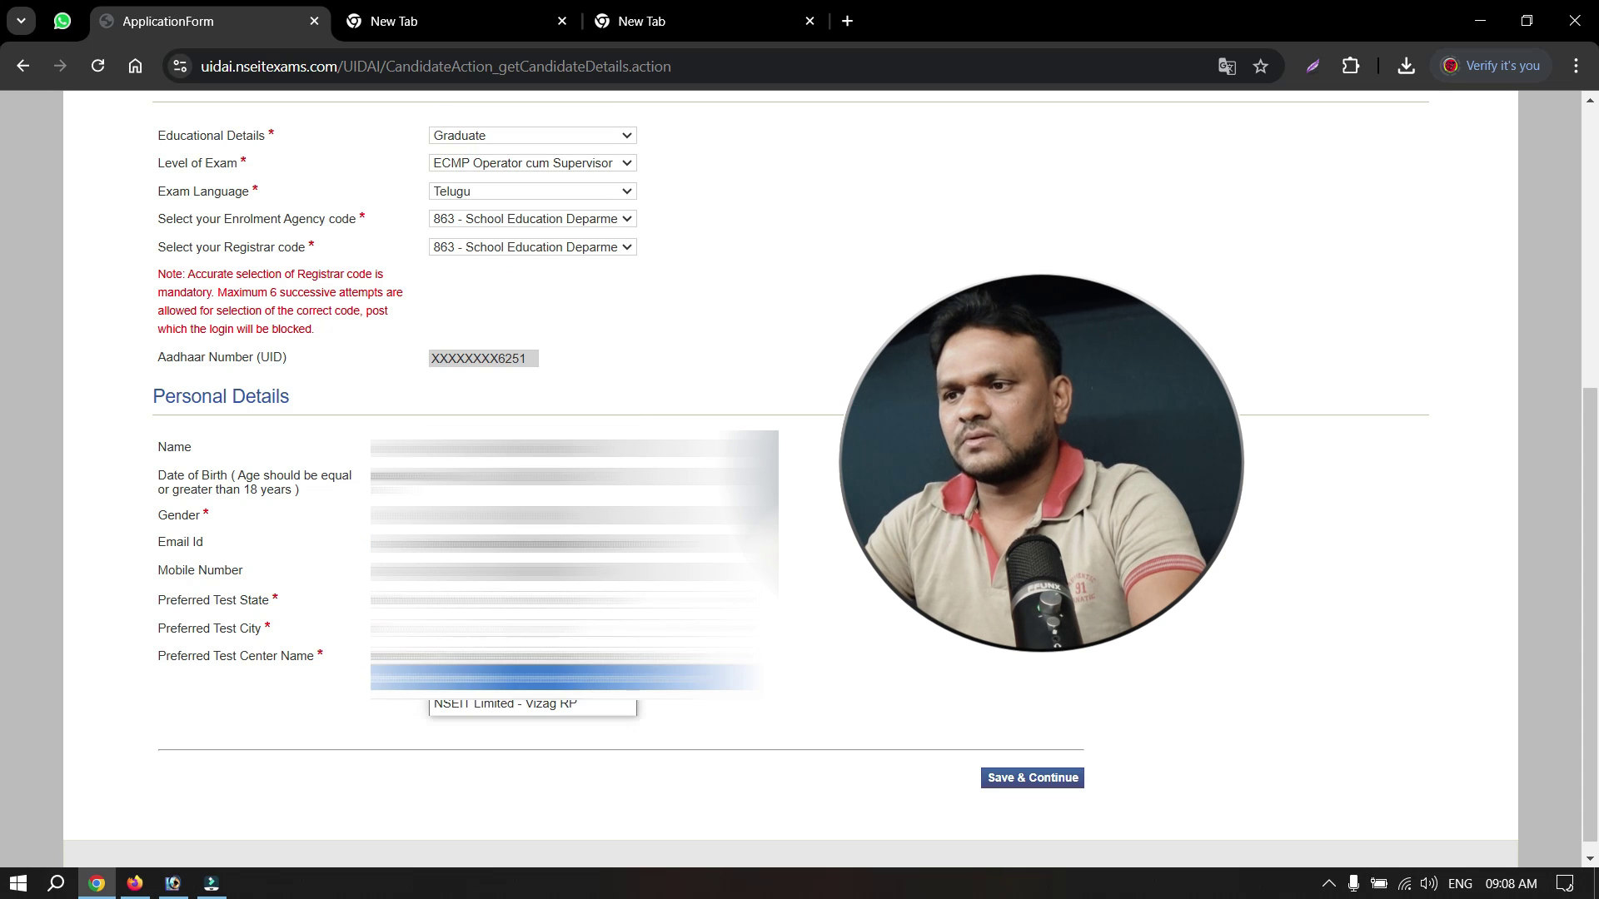
click(532, 705)
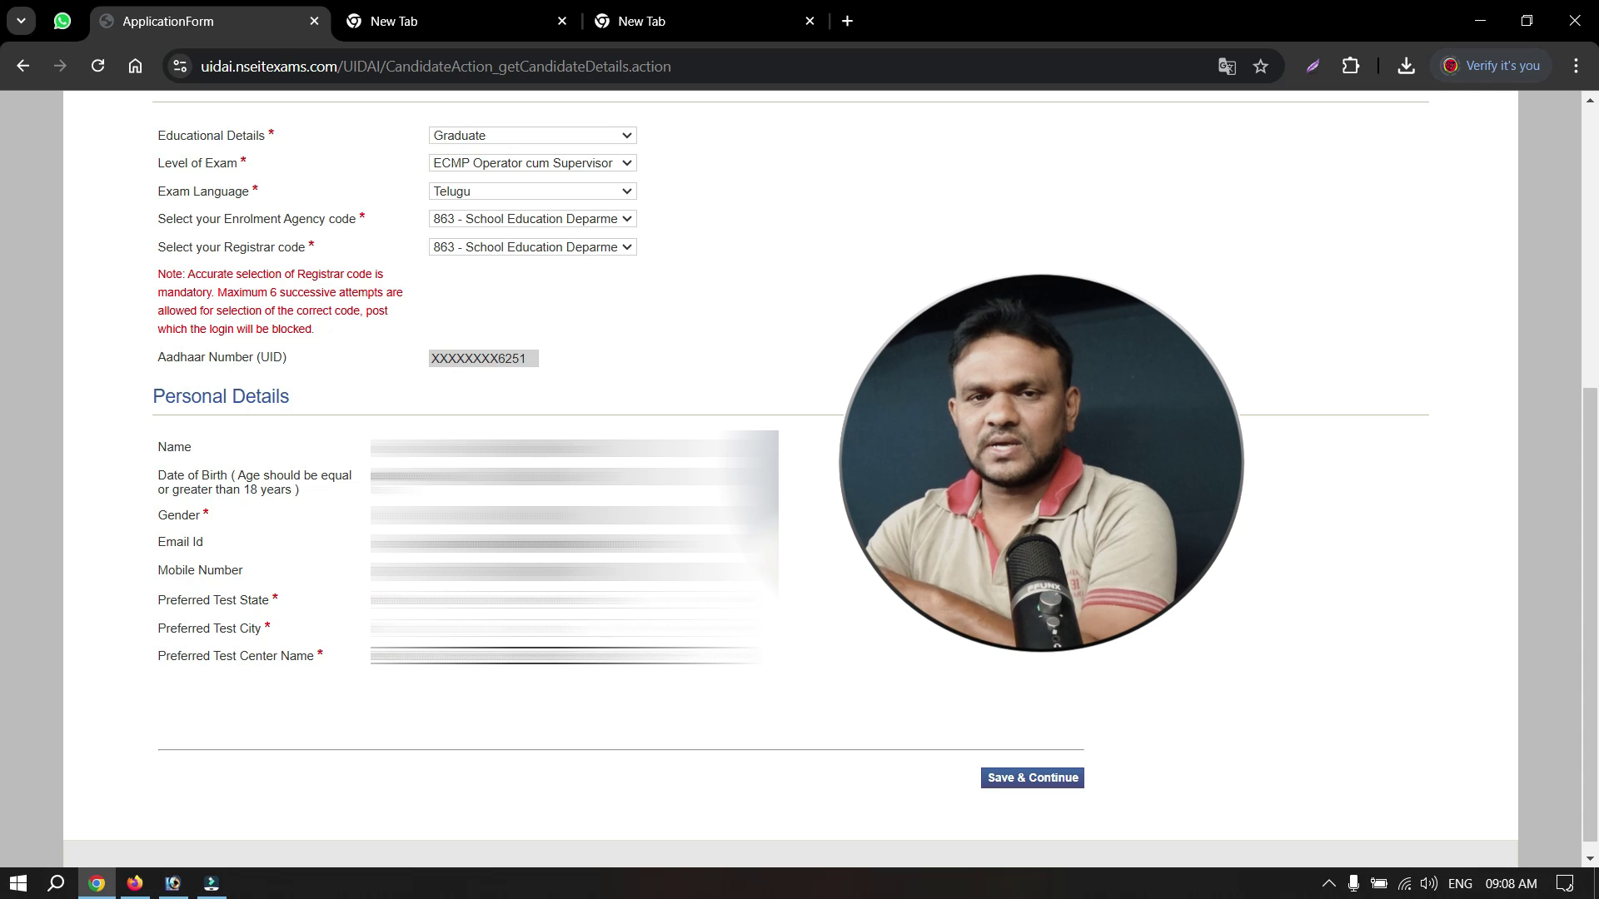
click(1016, 779)
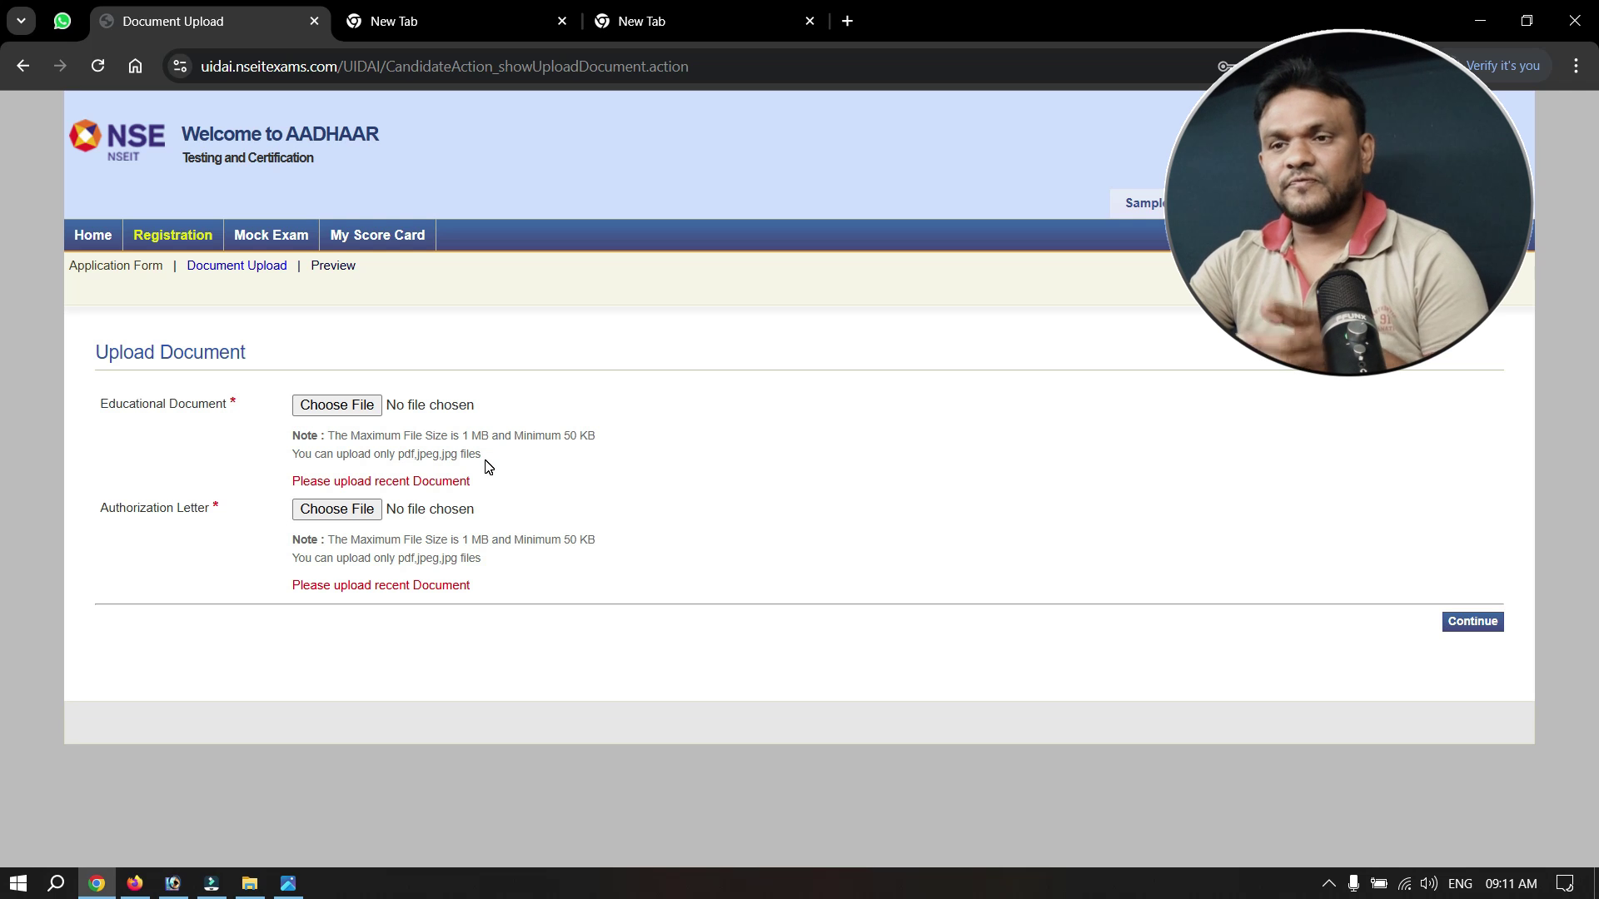
Minimise Chrome to reveal the Downloads folder.
click(1478, 18)
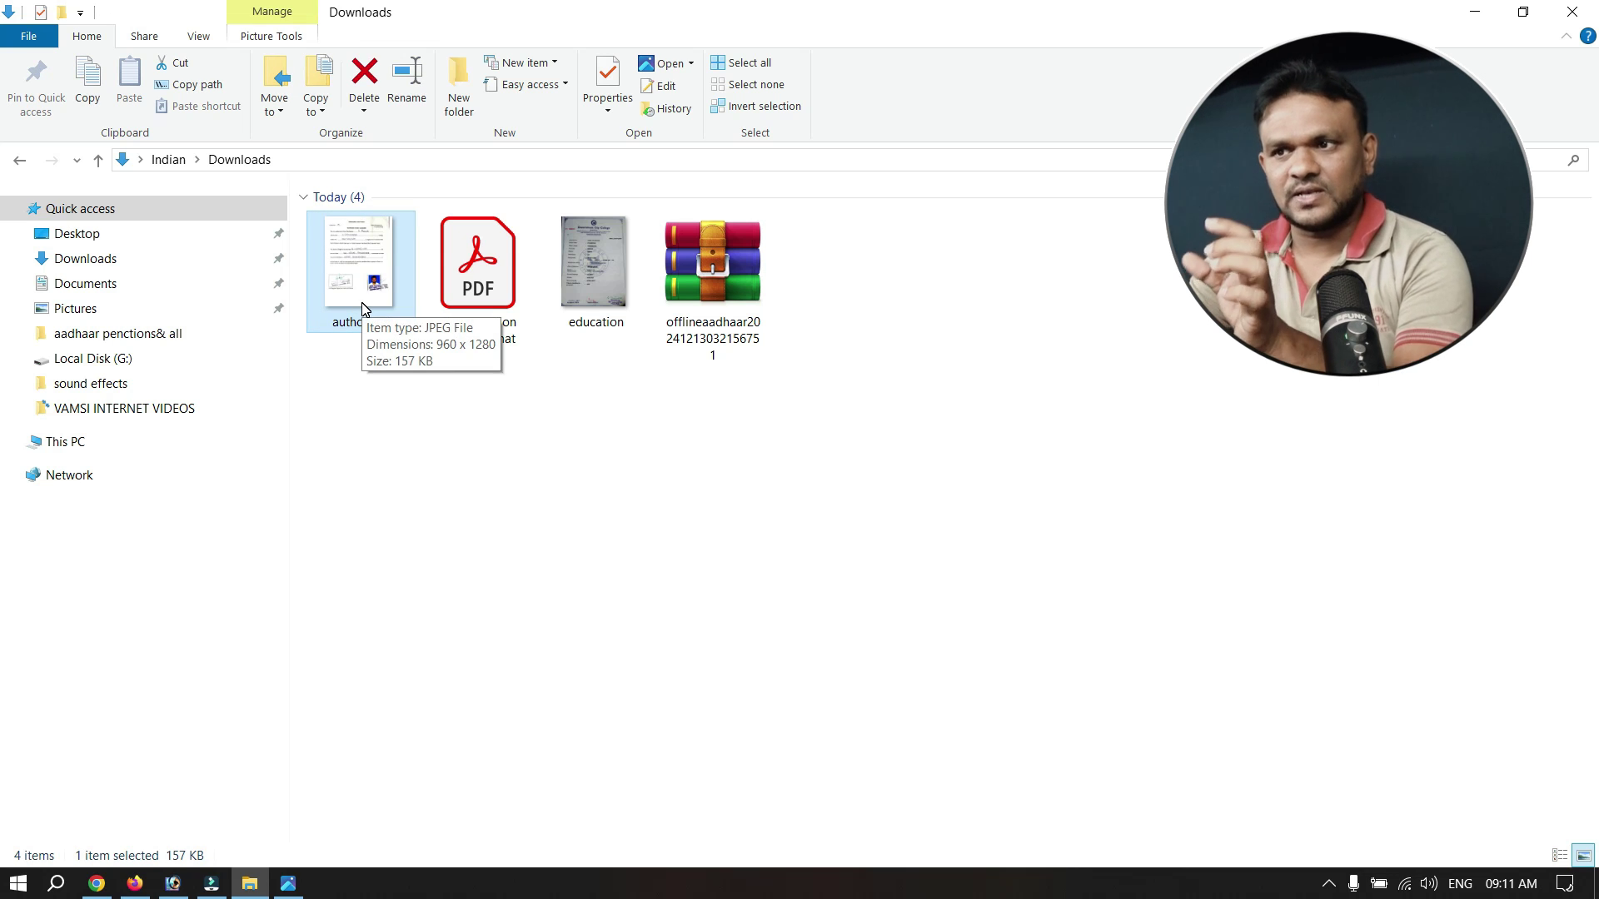
Inspect the education image in Downloads, then close File Explorer.
click(596, 306)
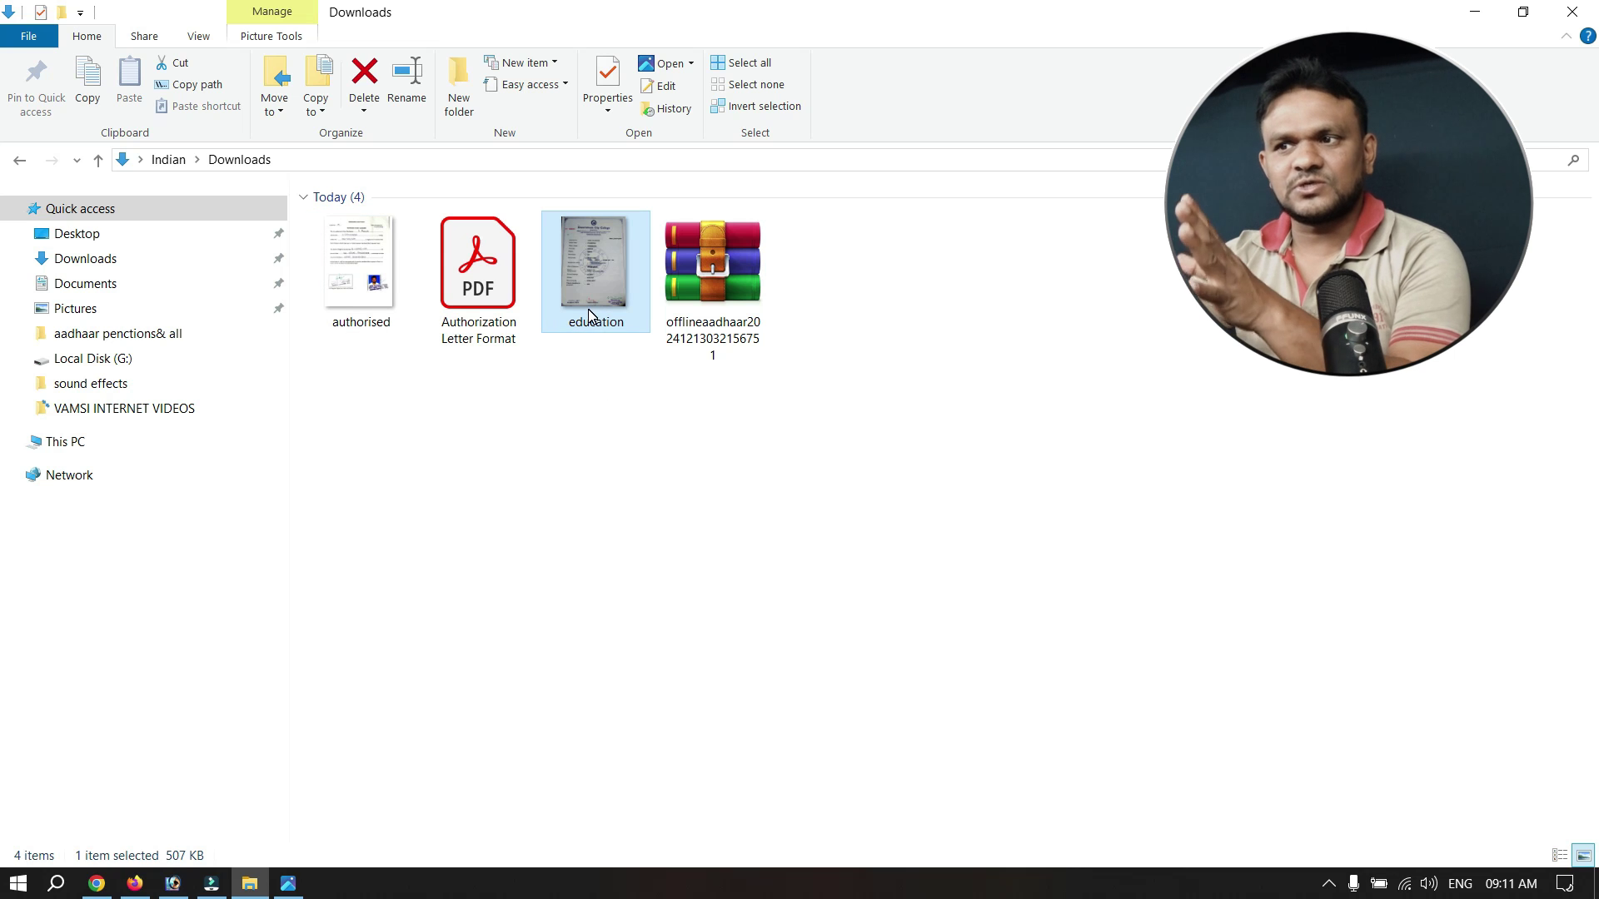
click(1475, 12)
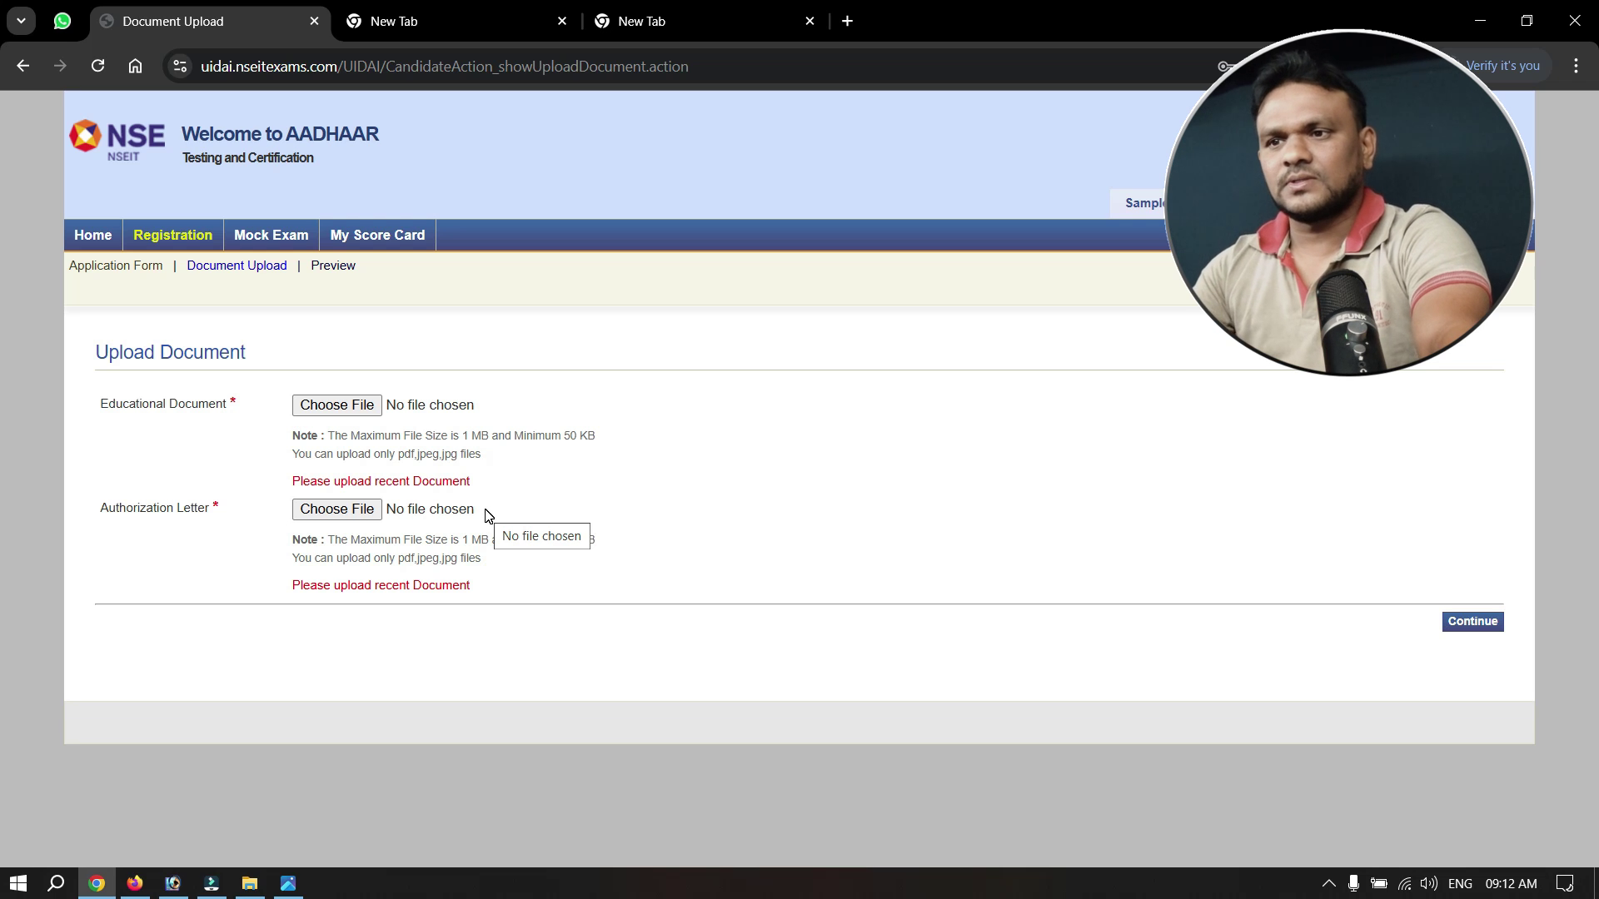
Attach education.jpg as the Educational Document, tick the confirmation and upload it.
click(316, 408)
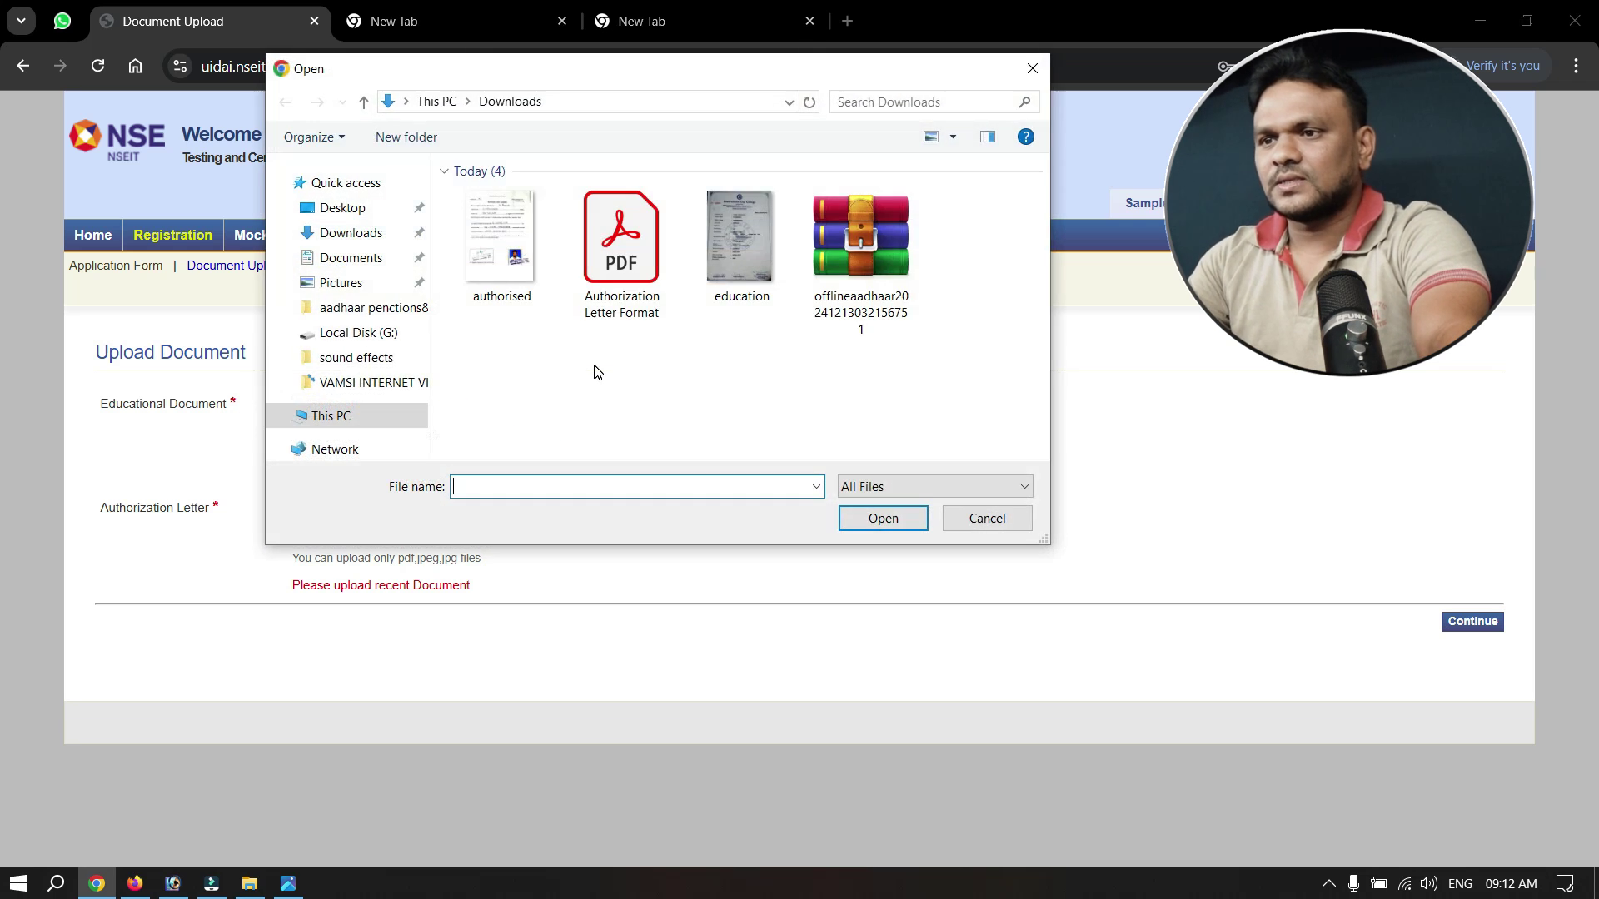
double_click(733, 253)
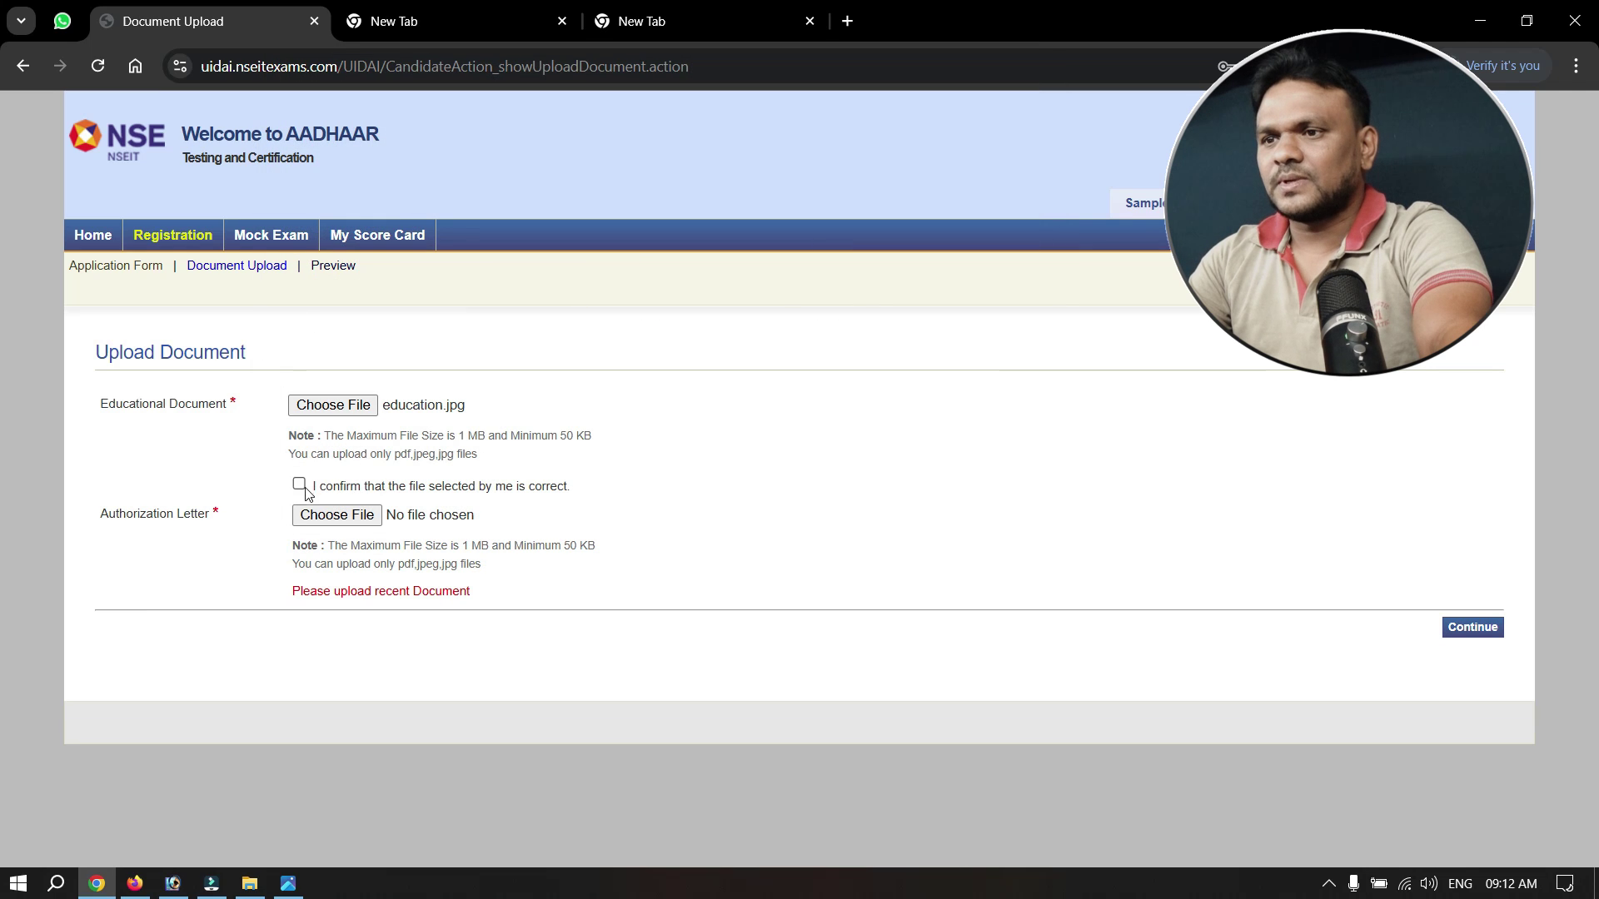
click(299, 484)
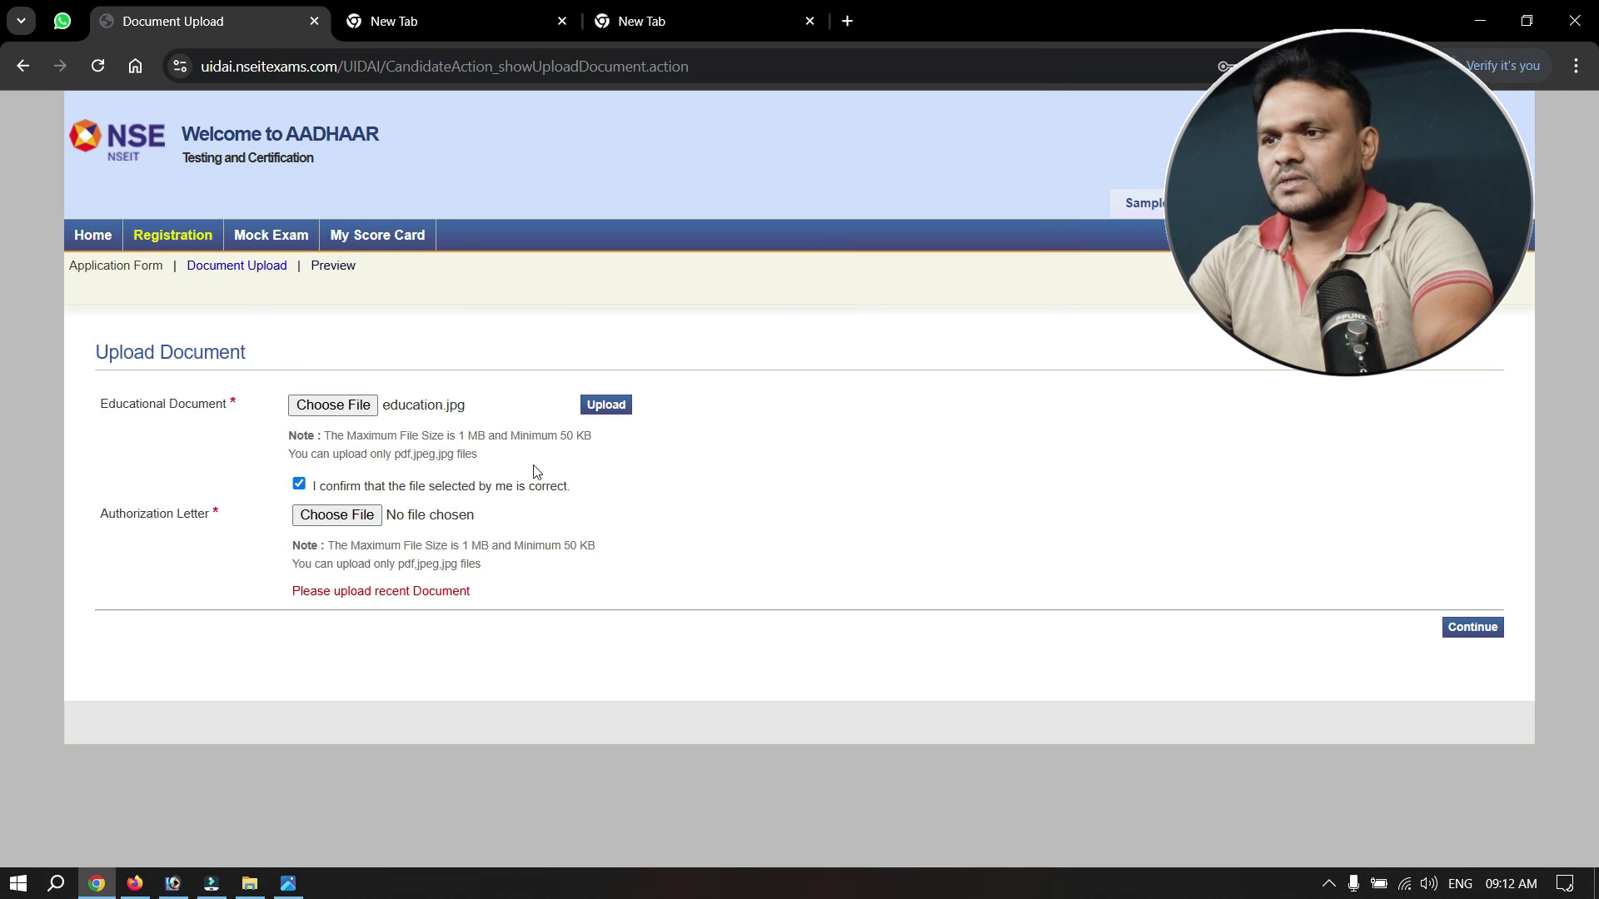
click(601, 404)
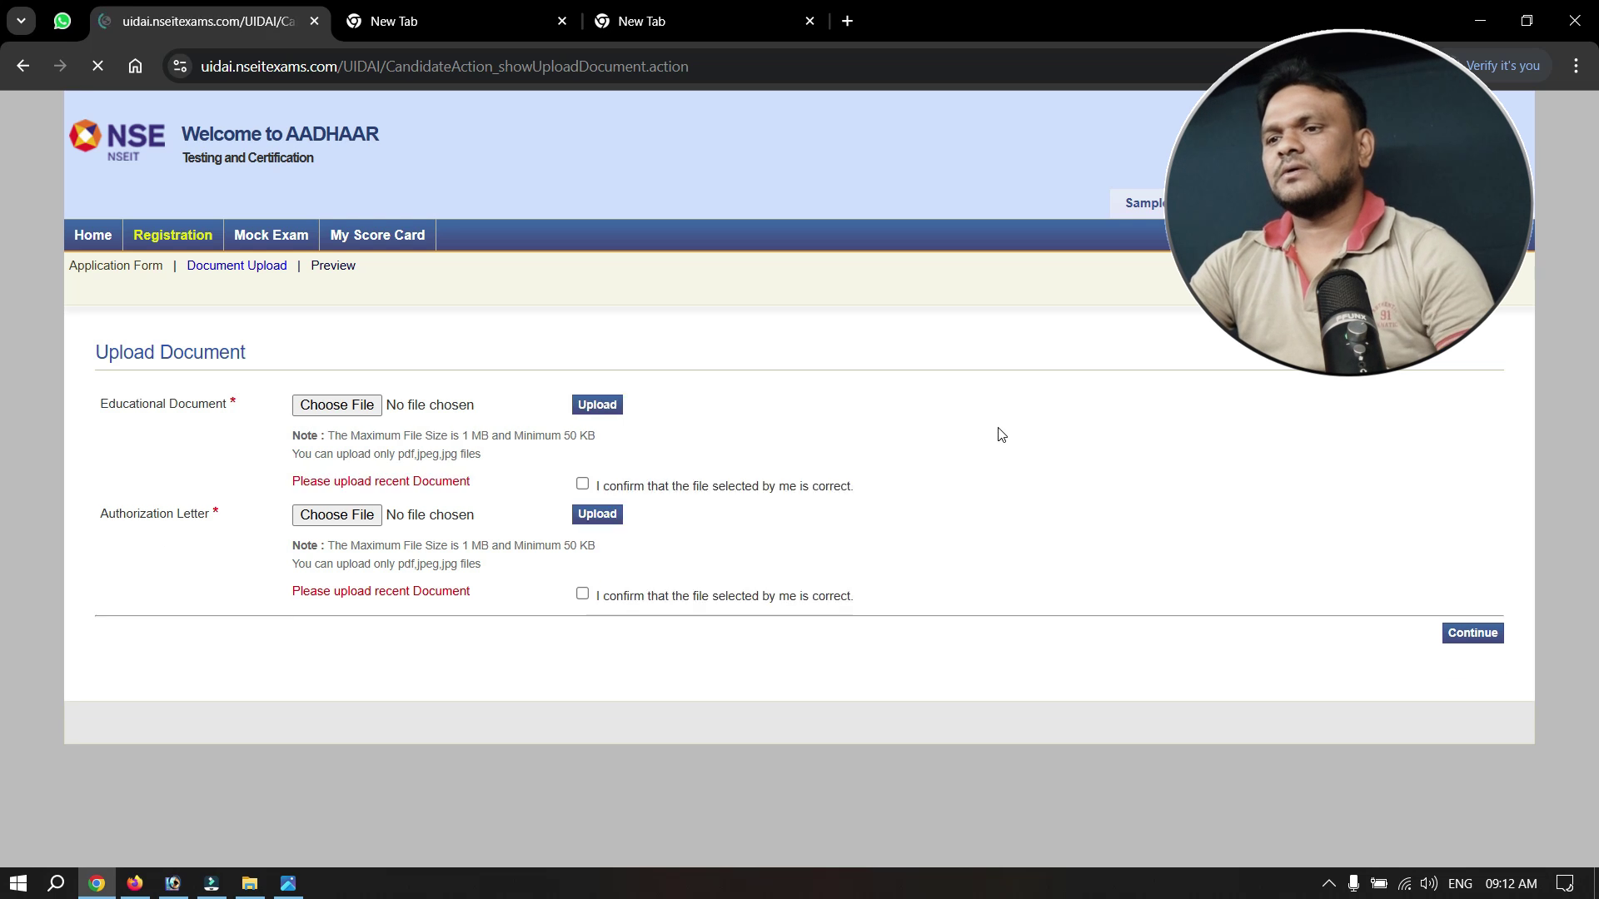
Attach the authorised.jpeg file as the Authorization Letter.
click(337, 551)
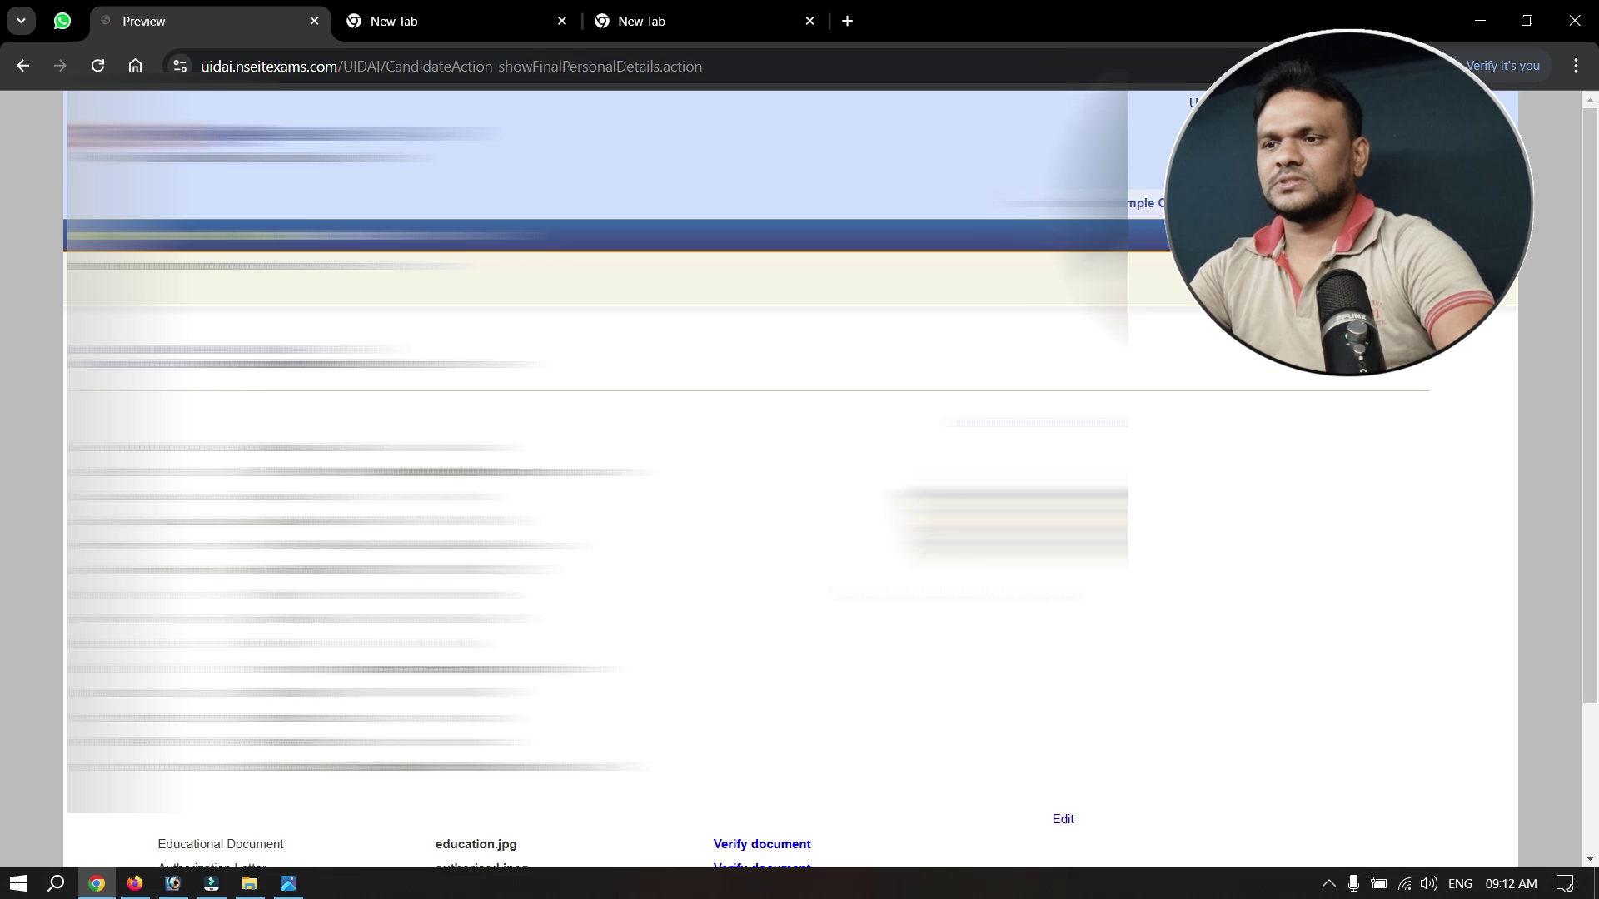
scroll(799, 499, down, 1)
scroll(595, 478, down, 1)
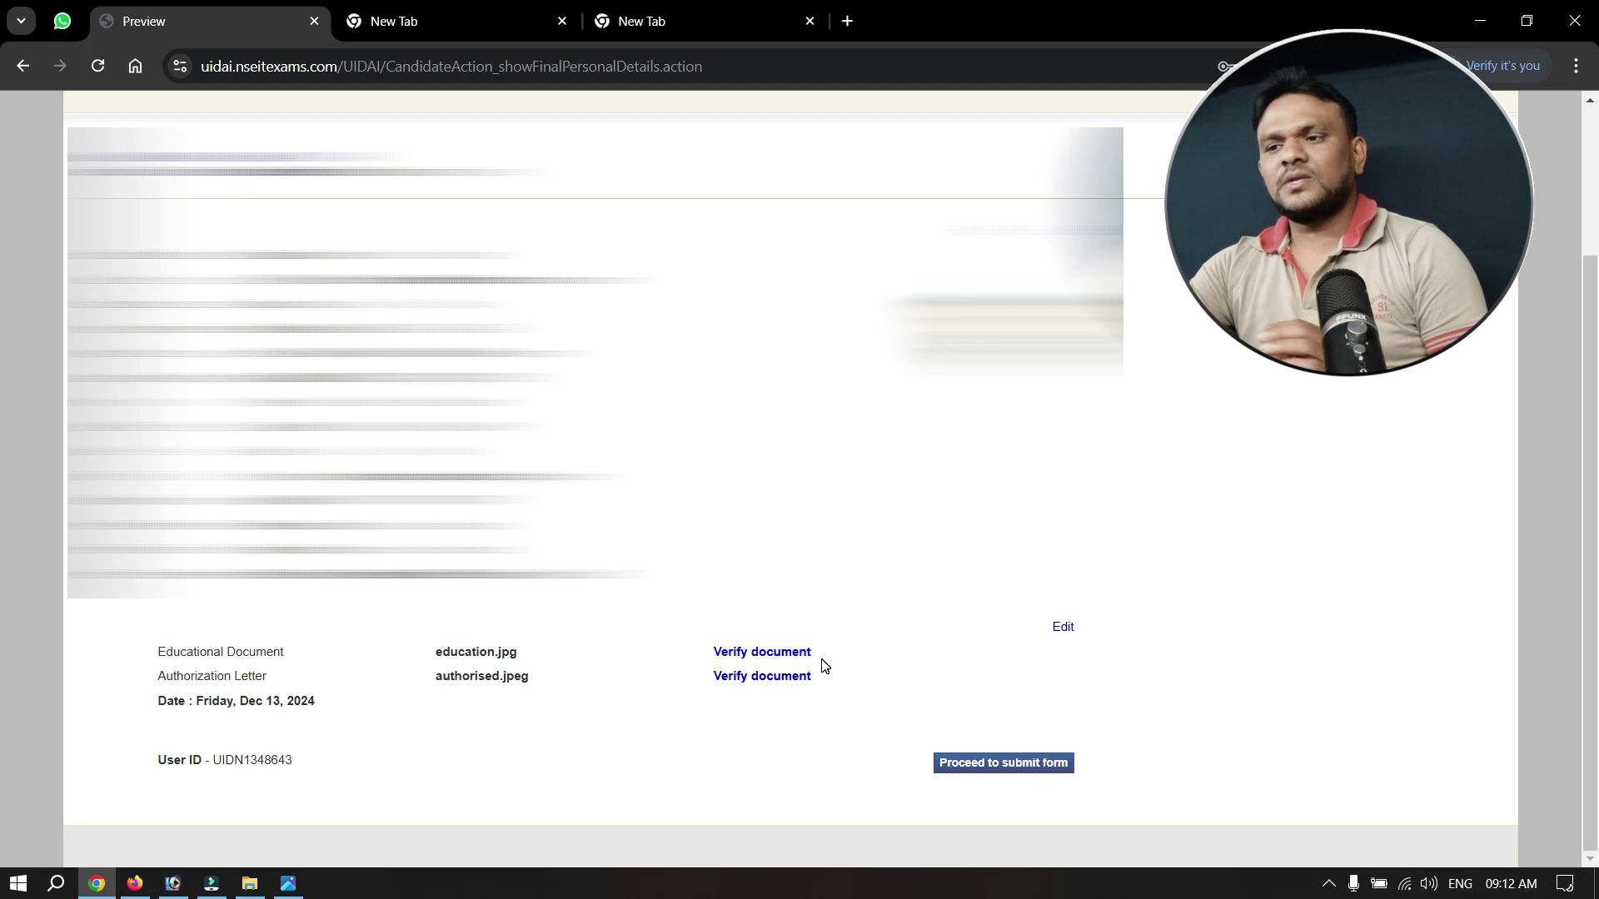
Mark education.jpg and authorised.jpeg as Verified, confirming and saving each.
click(768, 659)
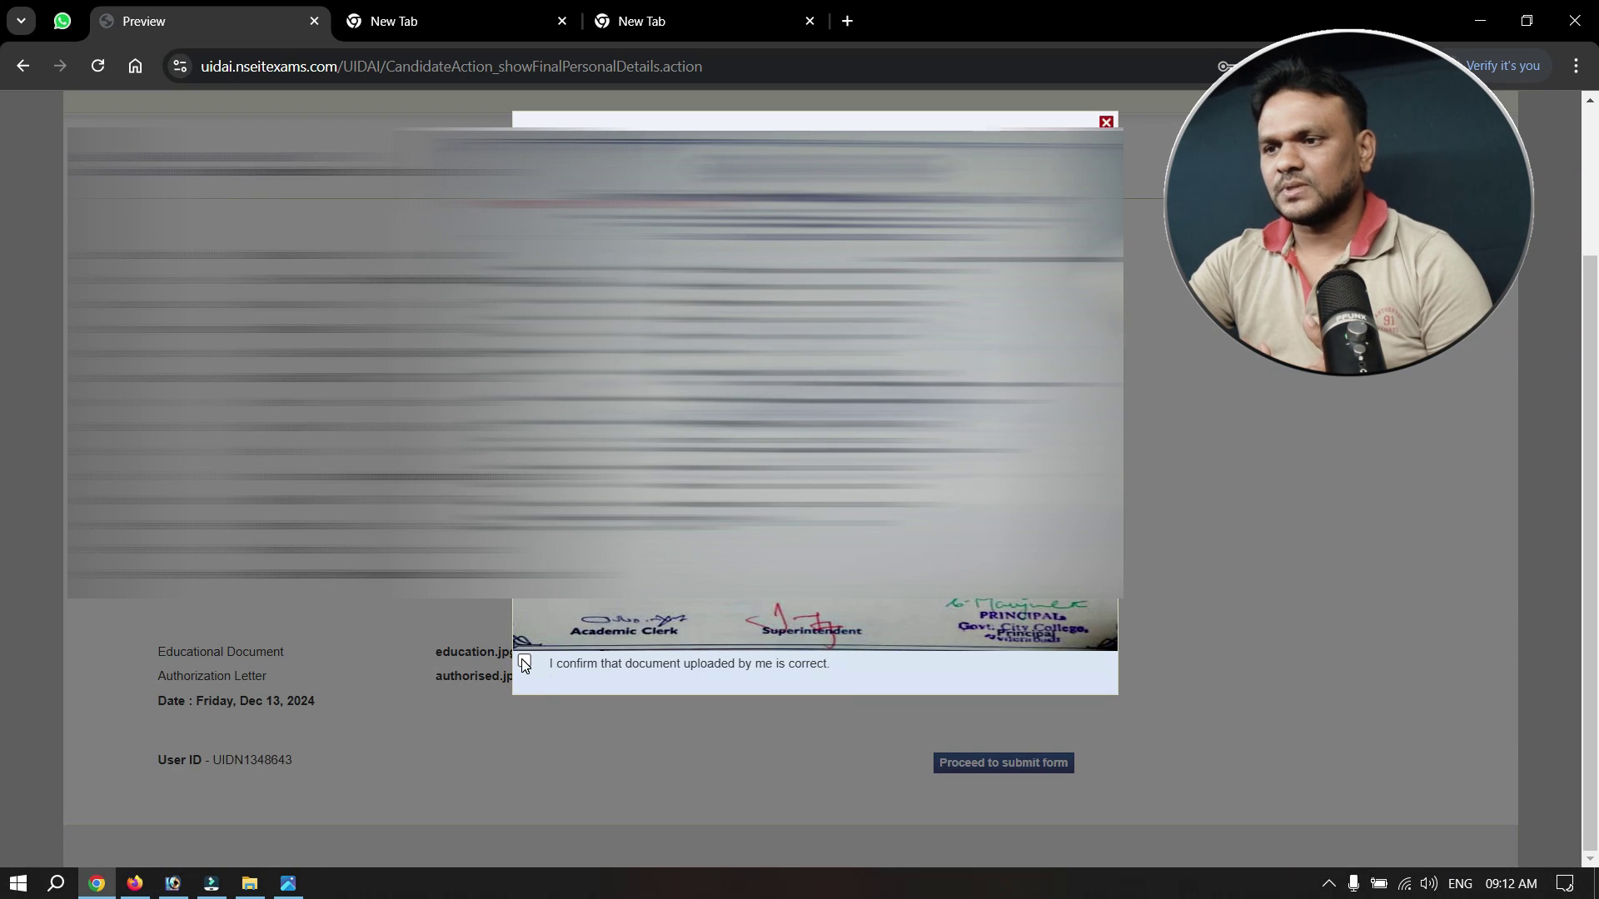
click(533, 681)
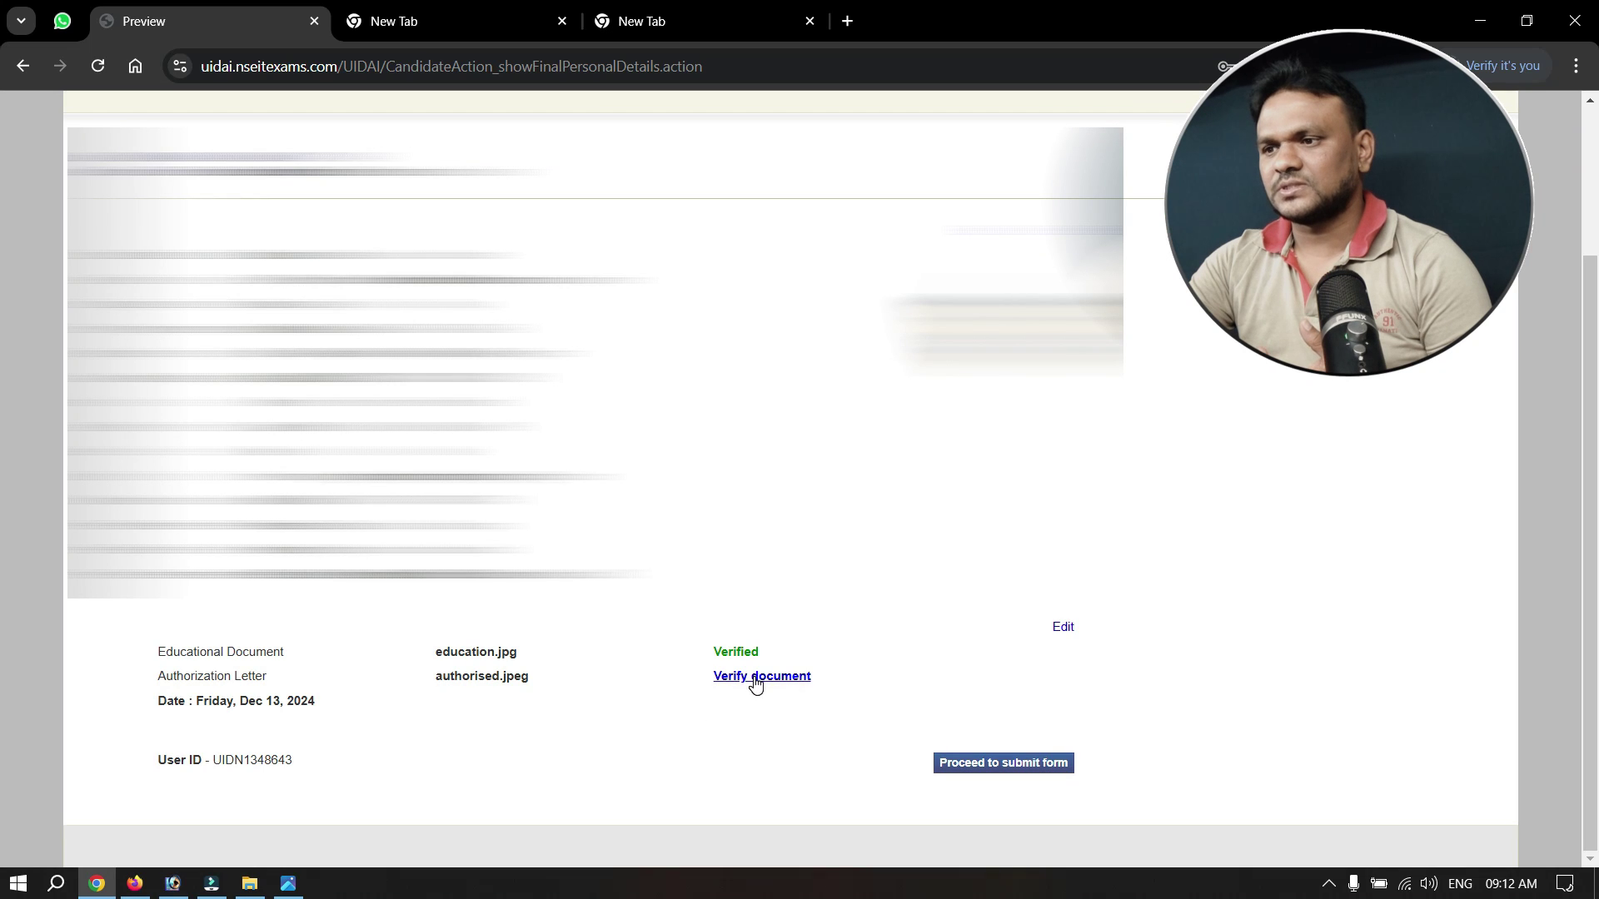
click(757, 677)
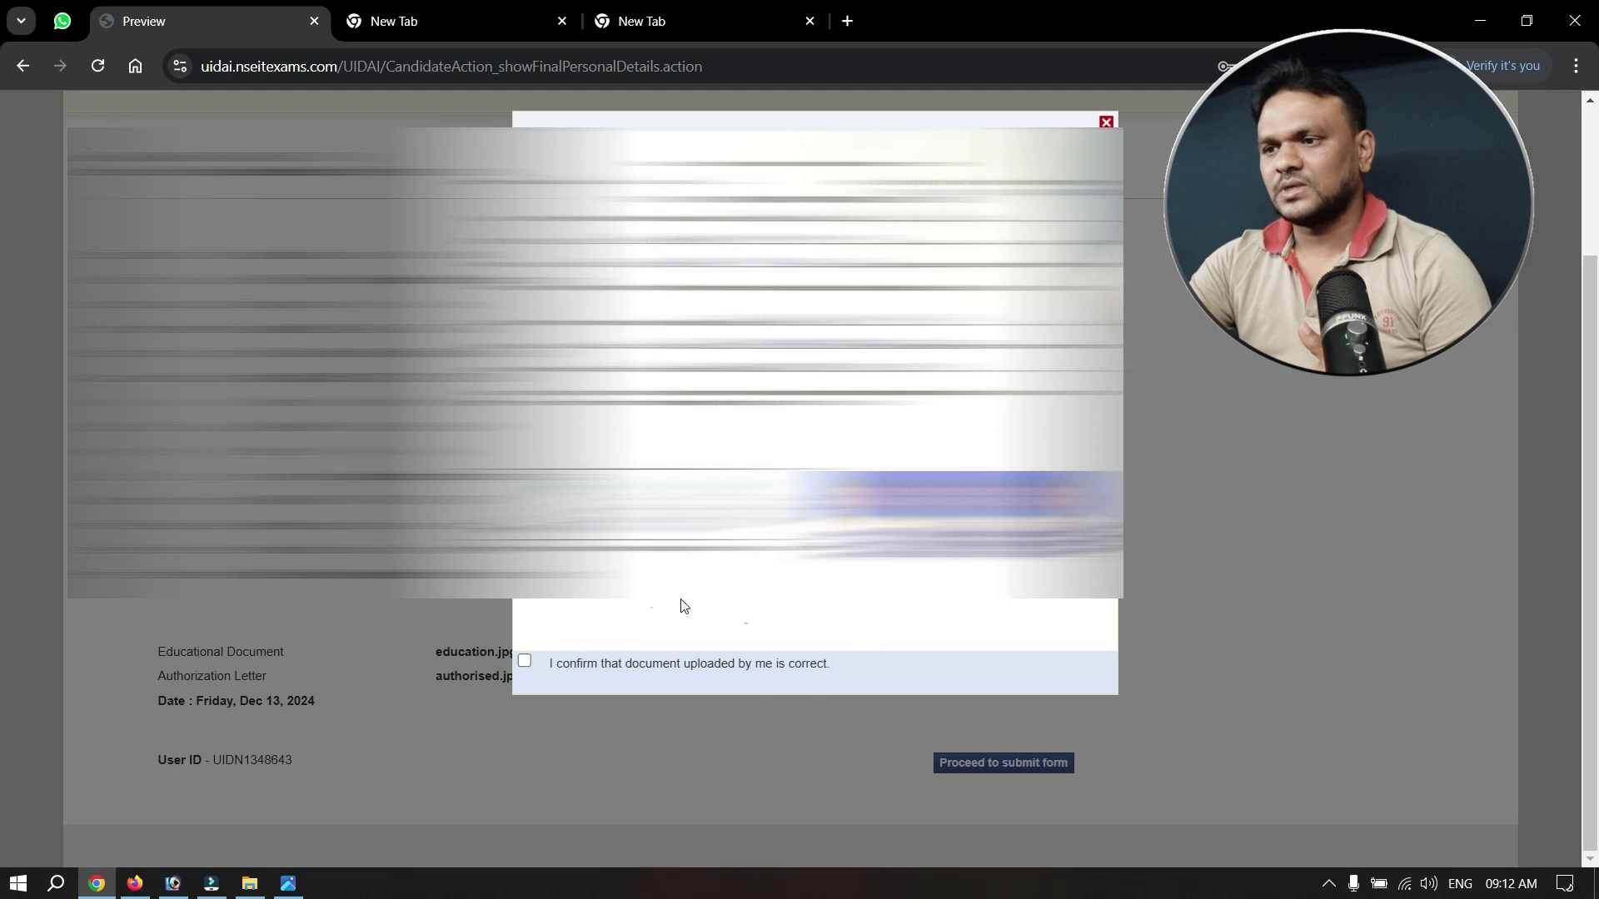
click(524, 663)
click(533, 681)
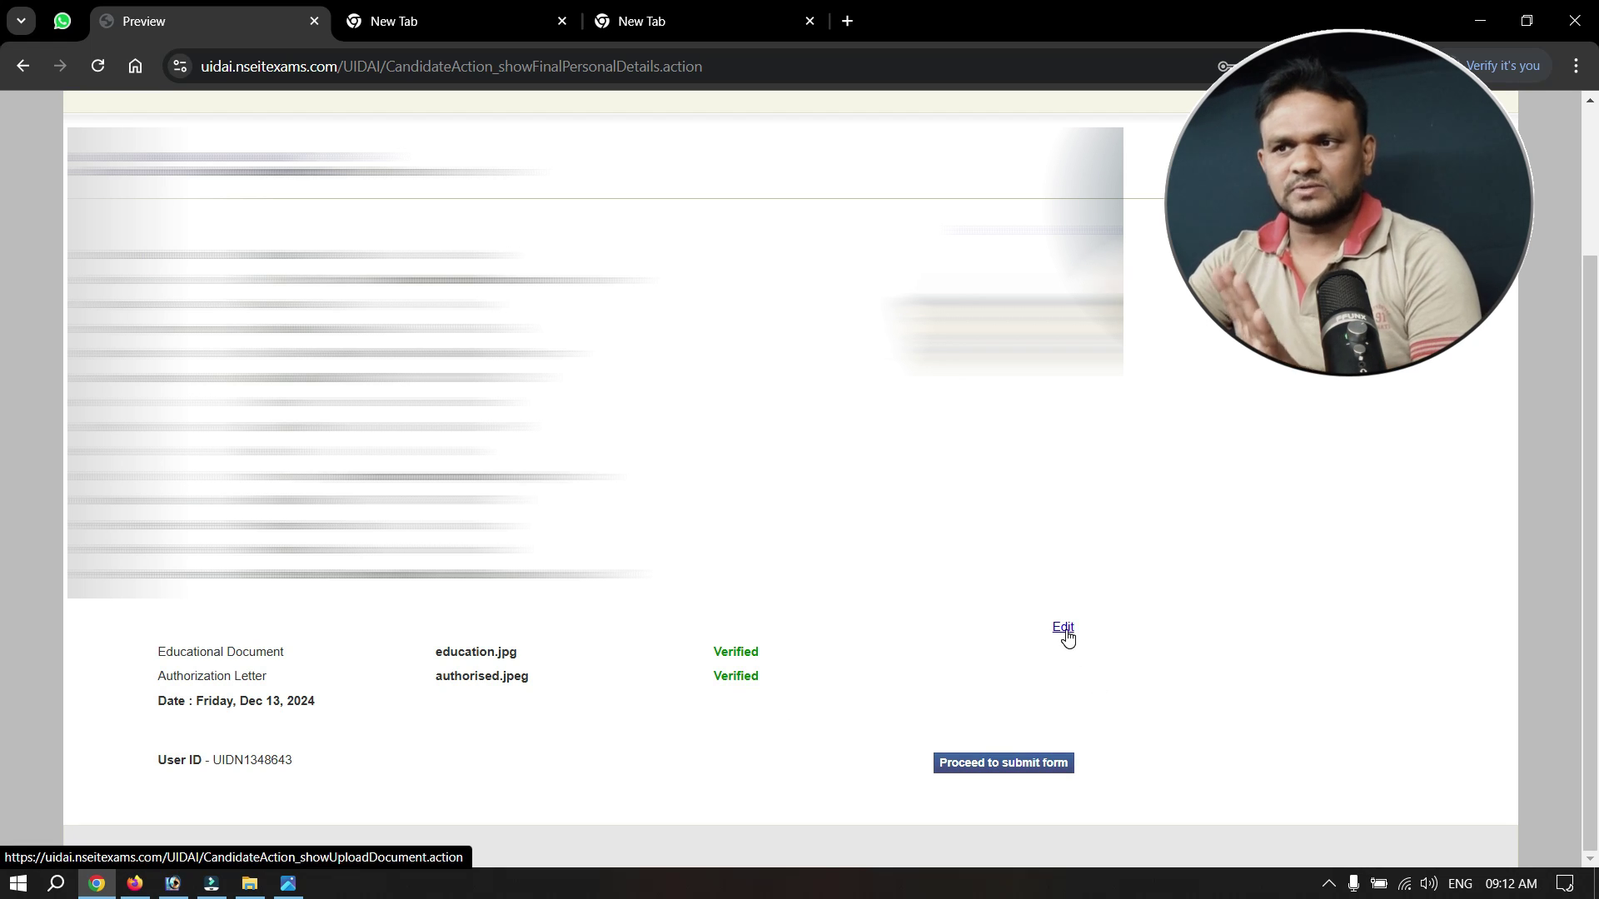
Proceed to final submission, accept the declaration and submit the application form.
click(1030, 766)
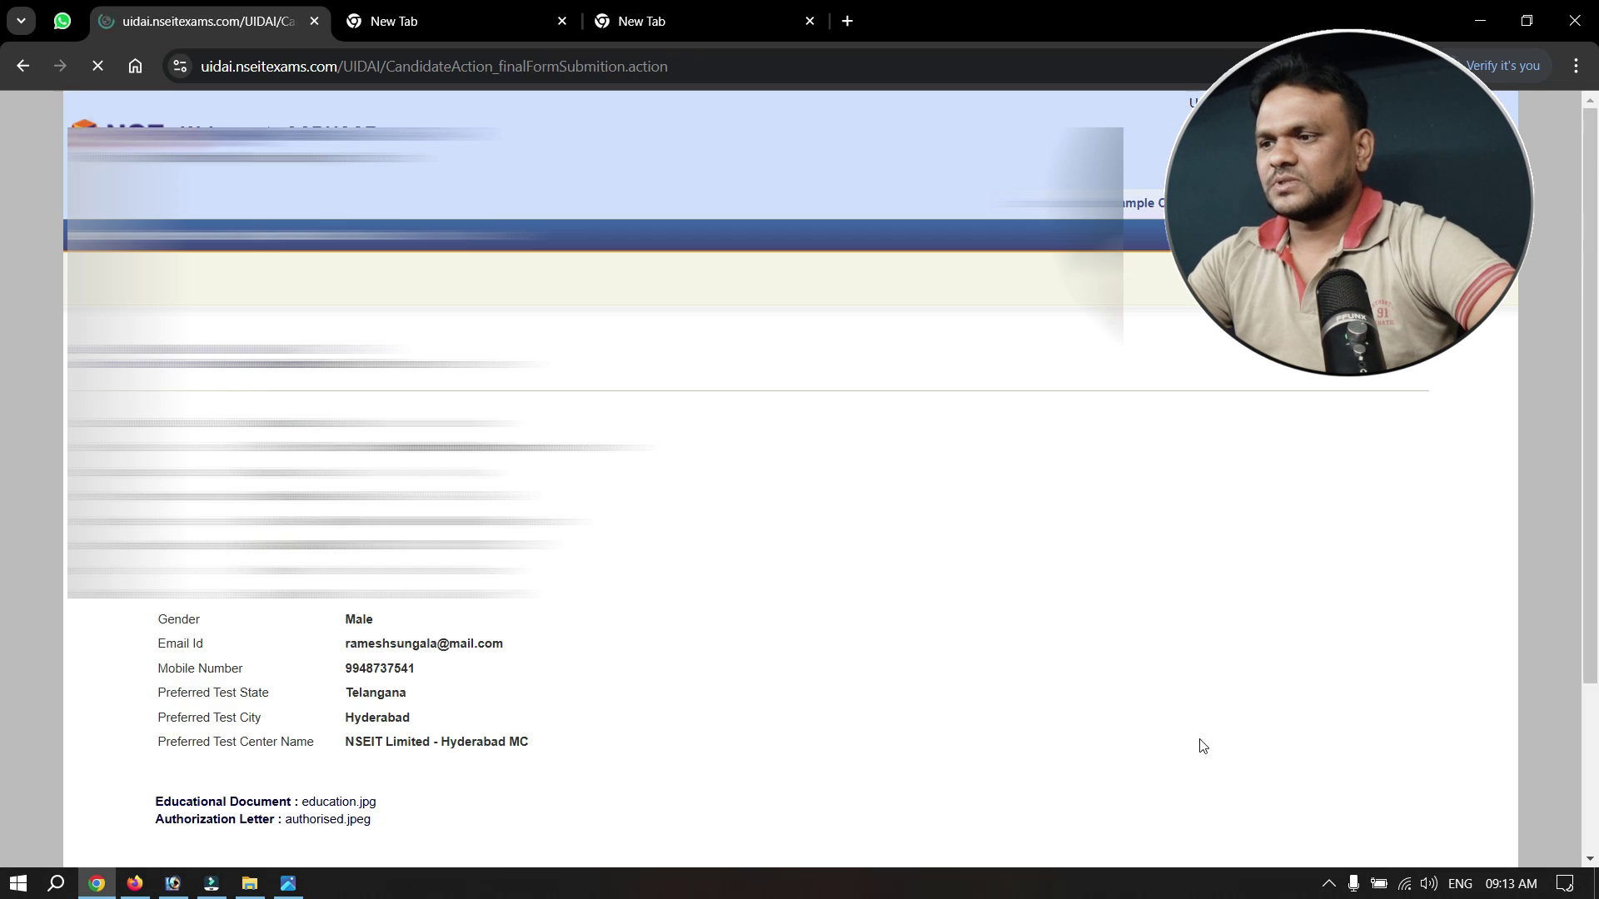
scroll(987, 679, down, 1)
scroll(986, 679, down, 1)
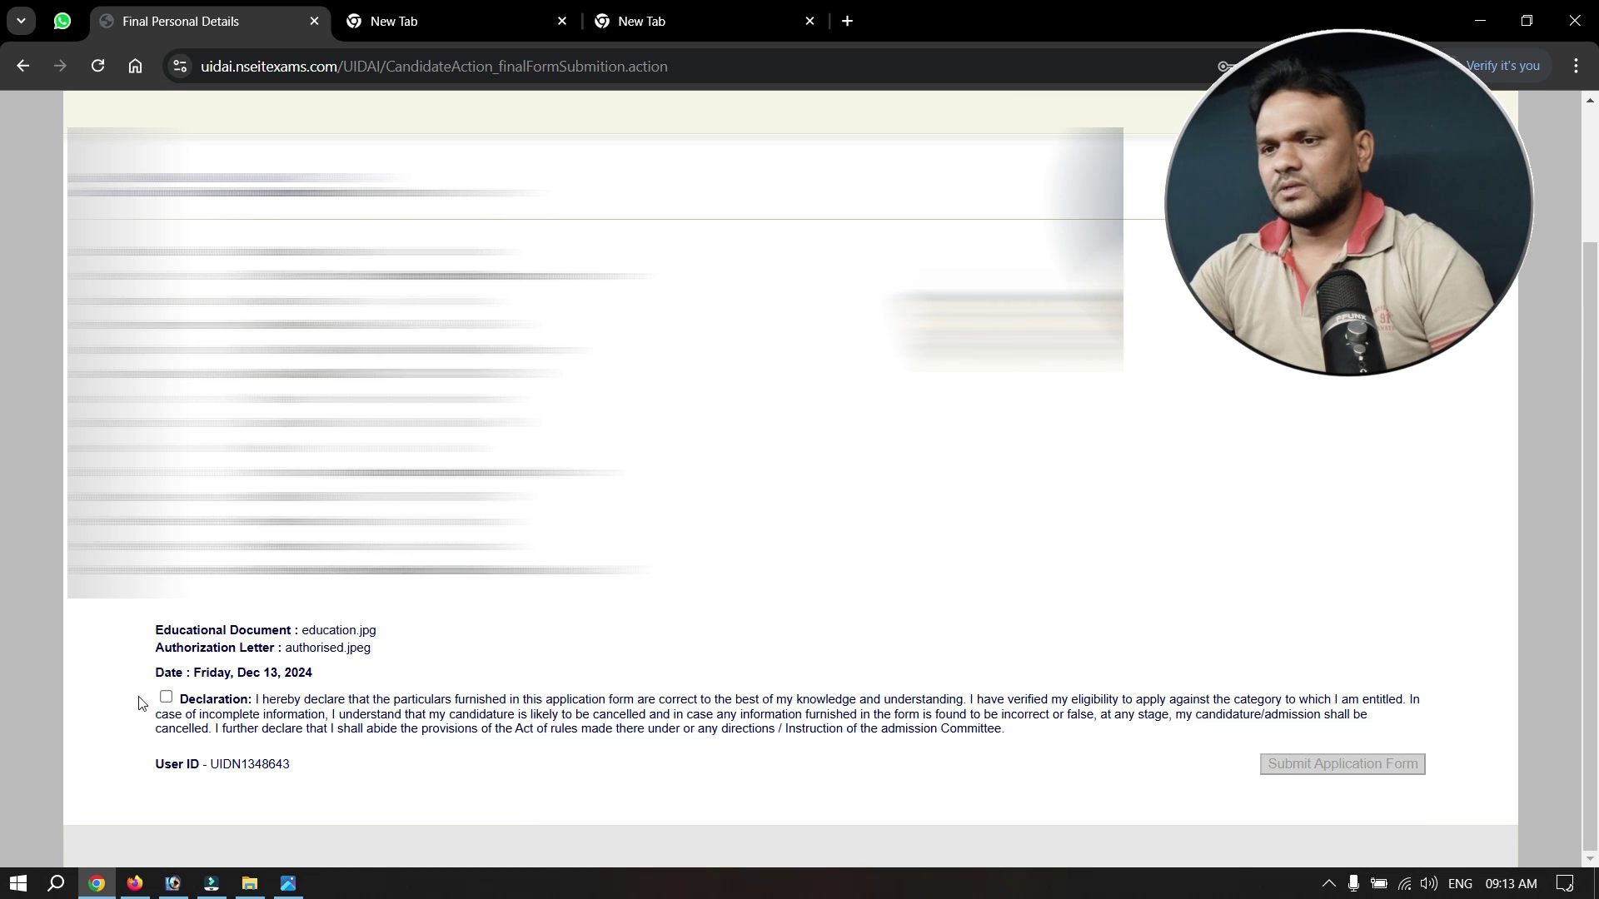
click(166, 697)
click(1330, 765)
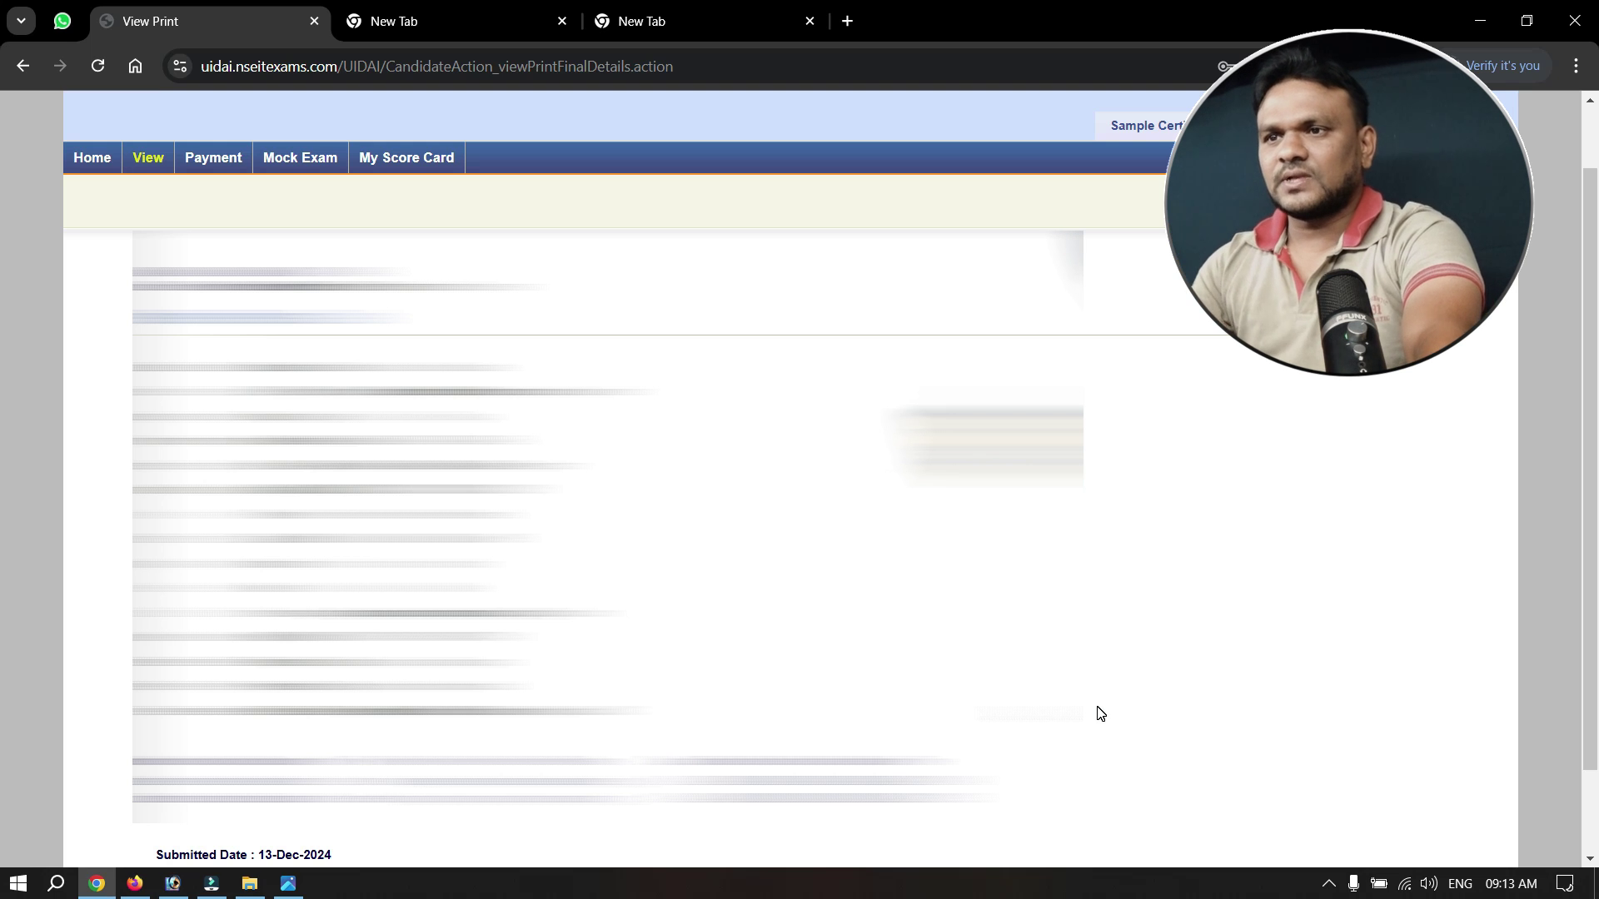
Open the payment page and leave the enrolment agency and registrar unchanged.
click(216, 167)
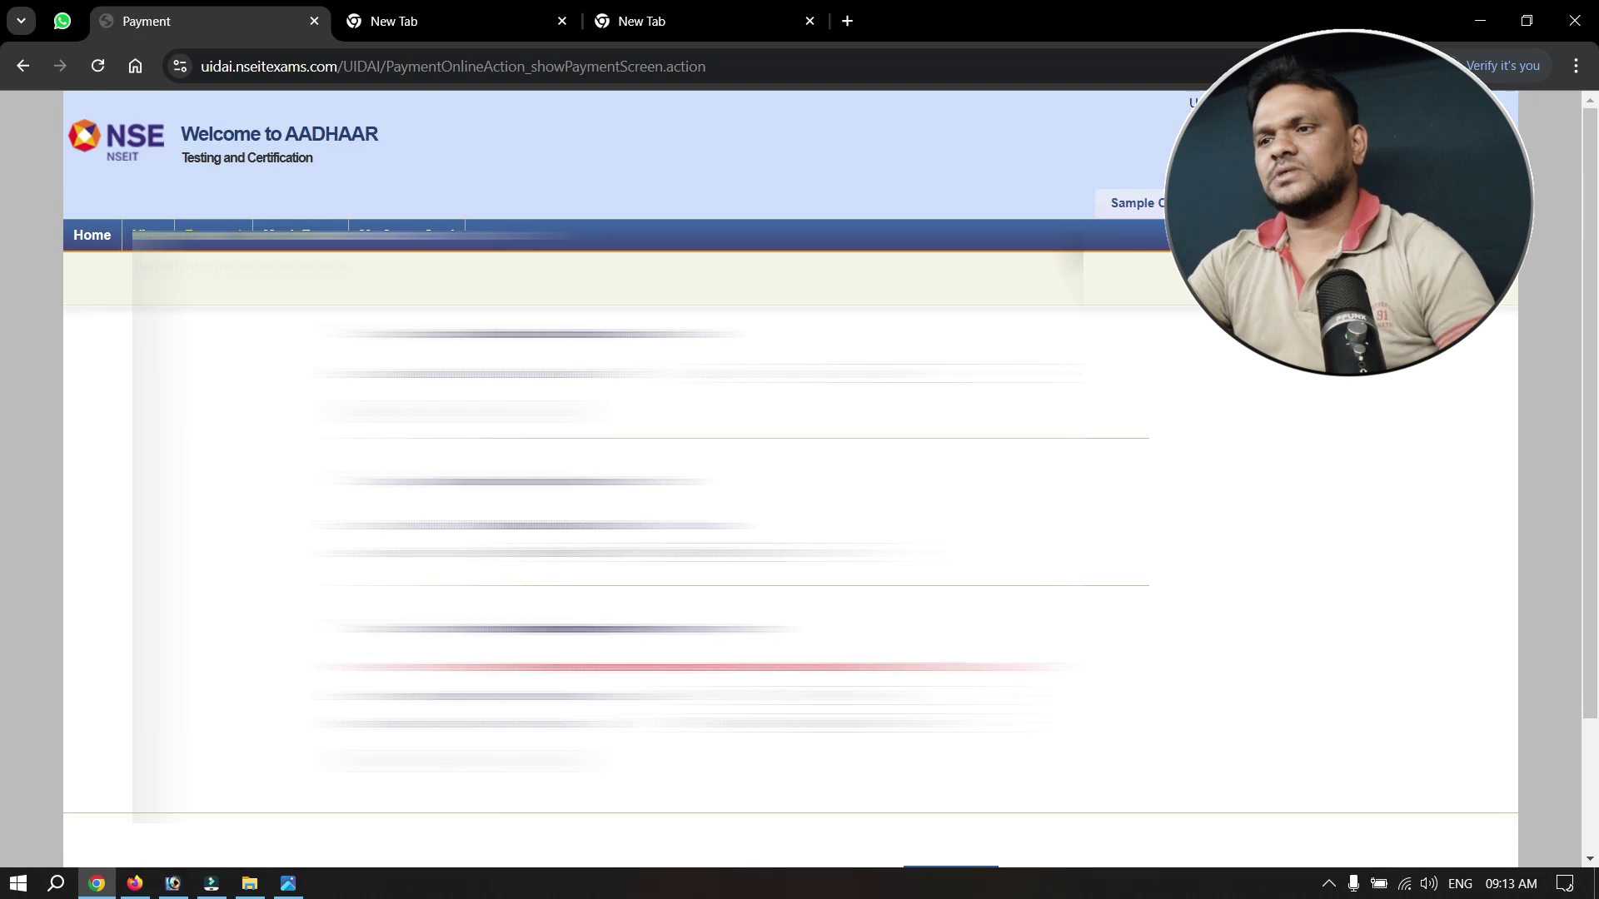
scroll(1030, 625, down, 1)
scroll(1030, 624, down, 1)
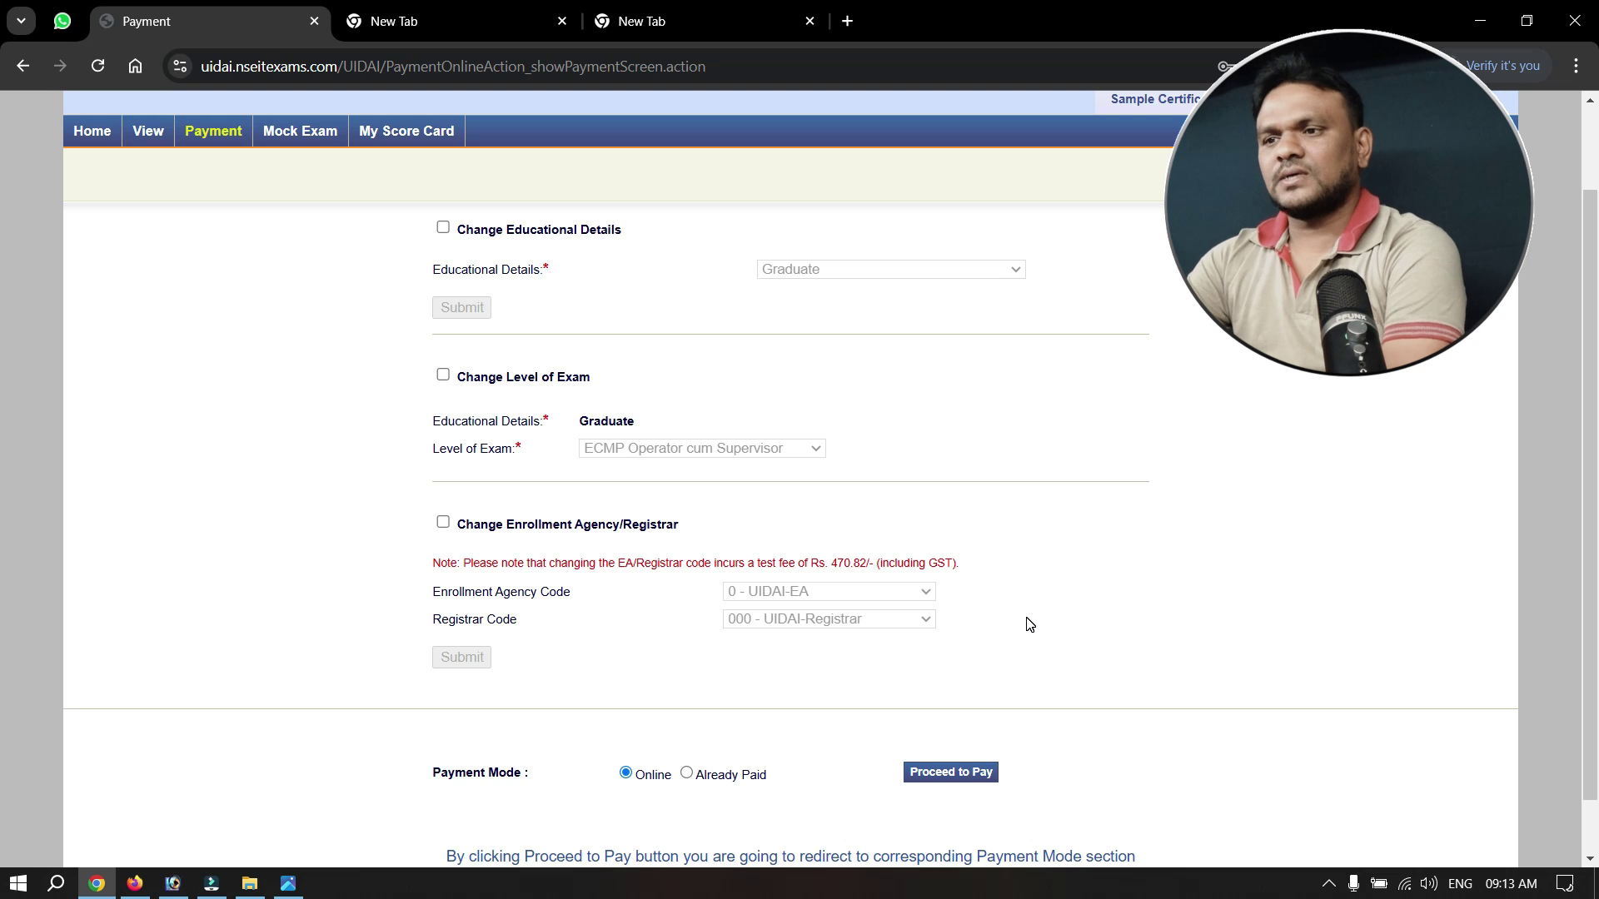
click(443, 522)
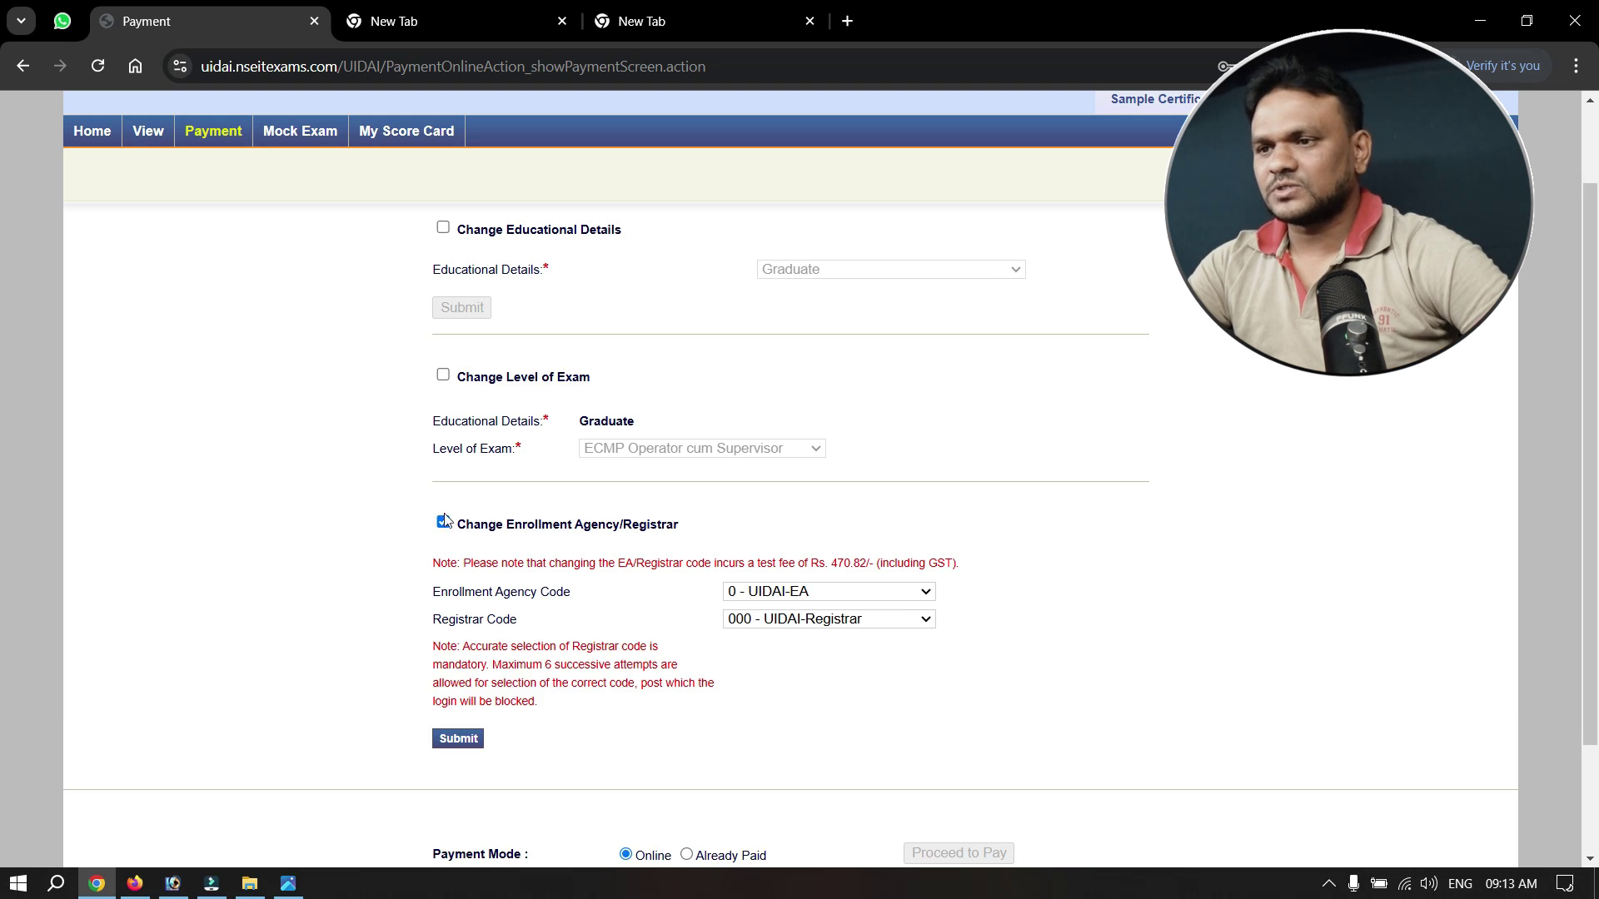
click(443, 522)
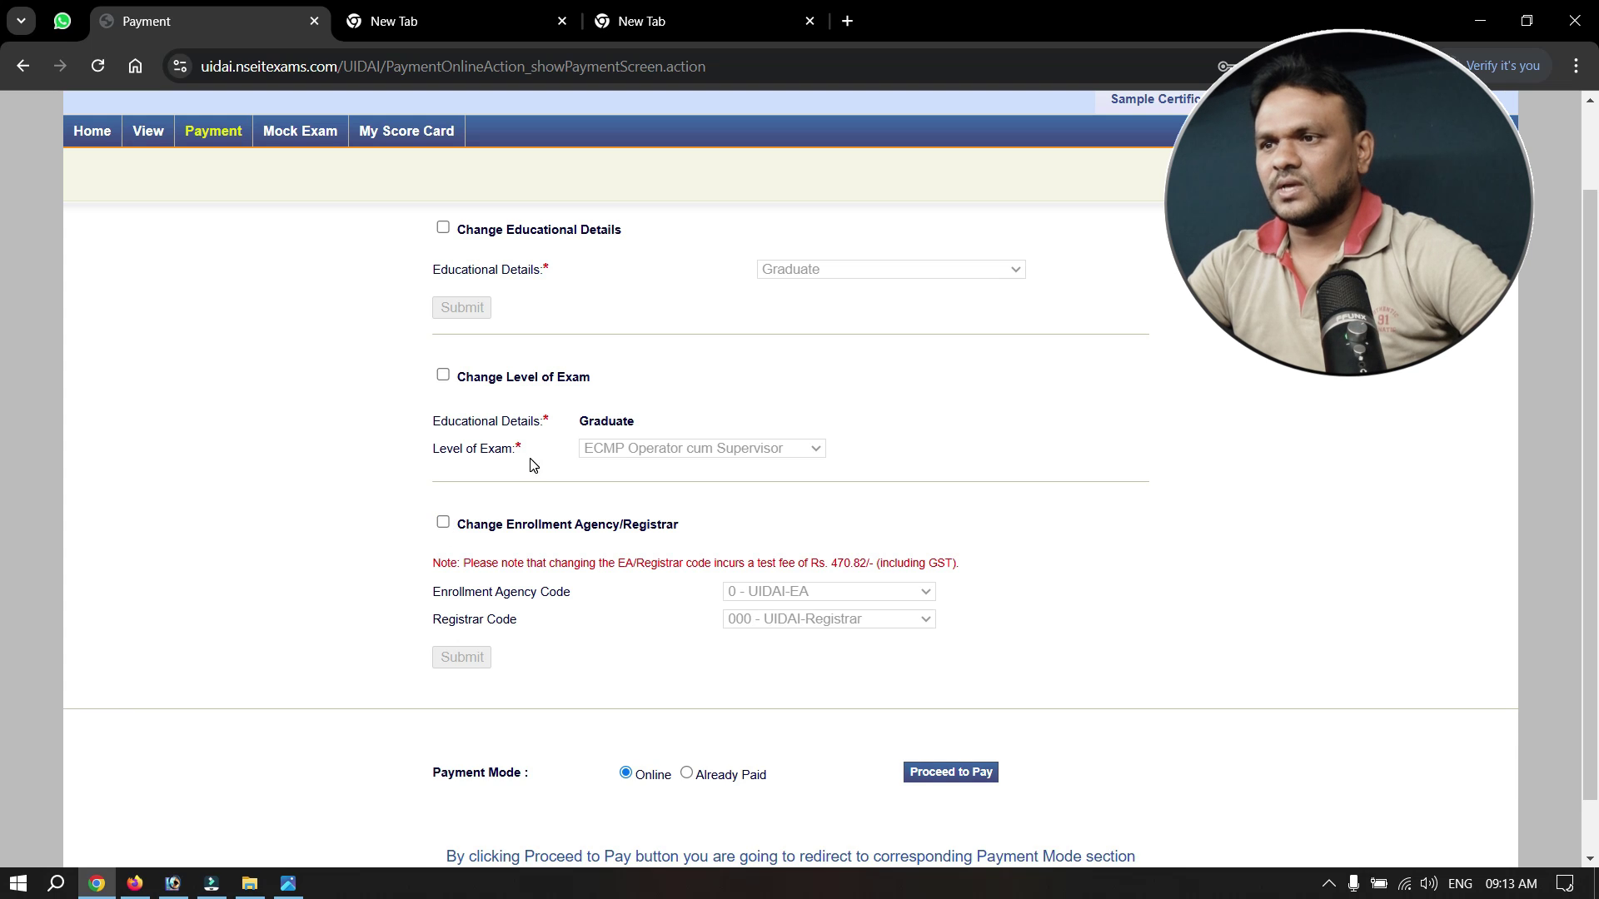
Keep ECMP Operator cum Supervisor and the educational details, then confirm online fee payment.
click(443, 375)
click(698, 472)
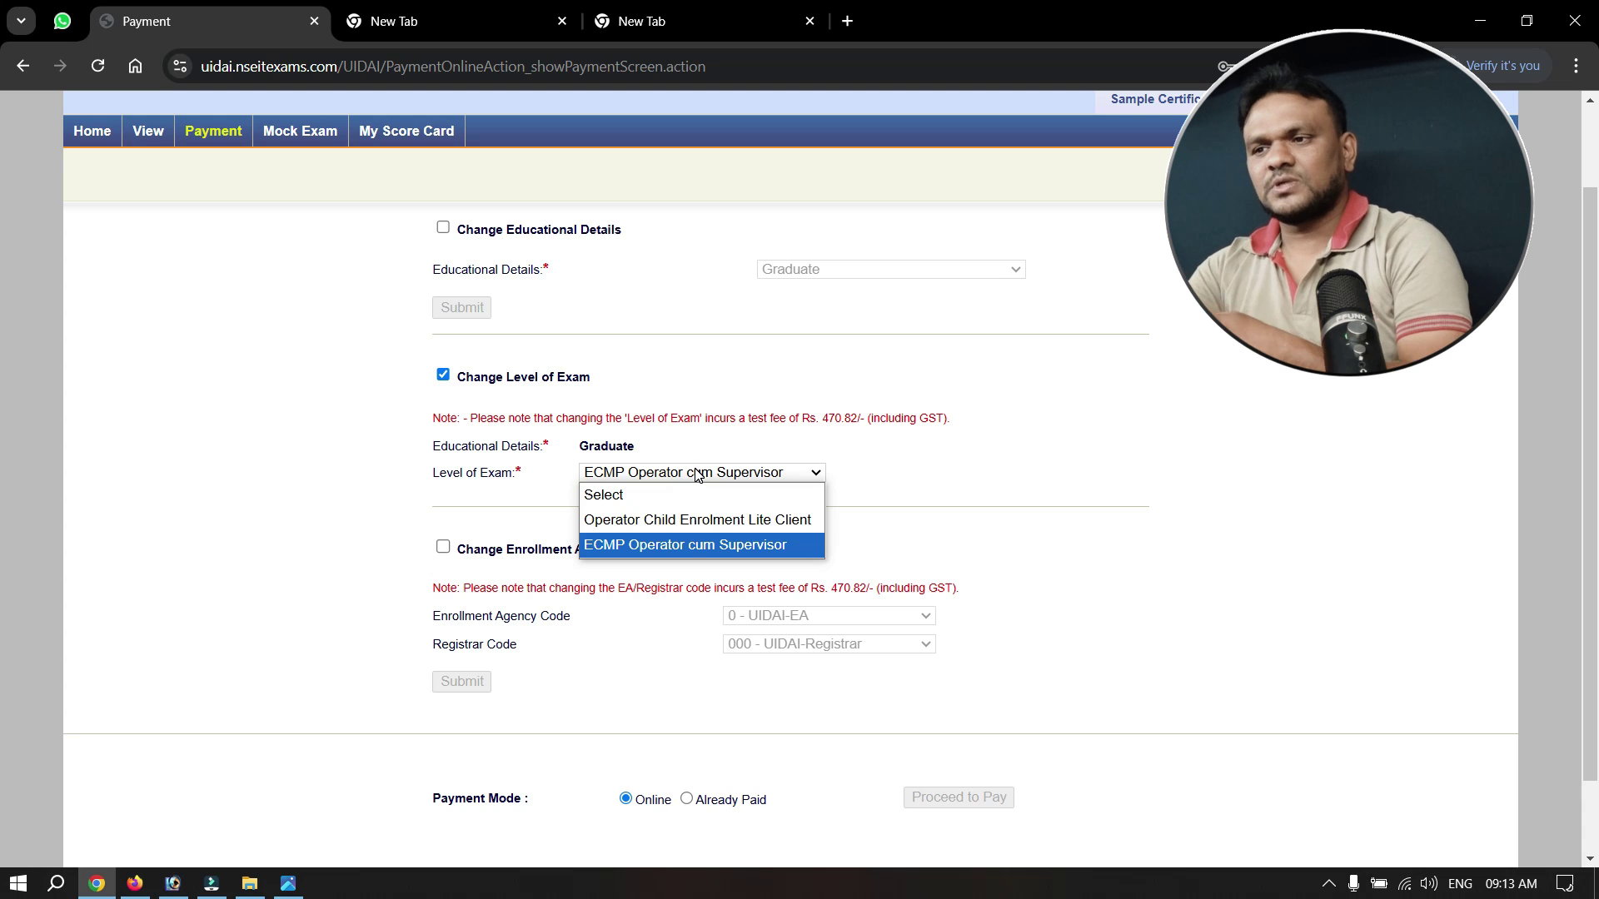
click(697, 472)
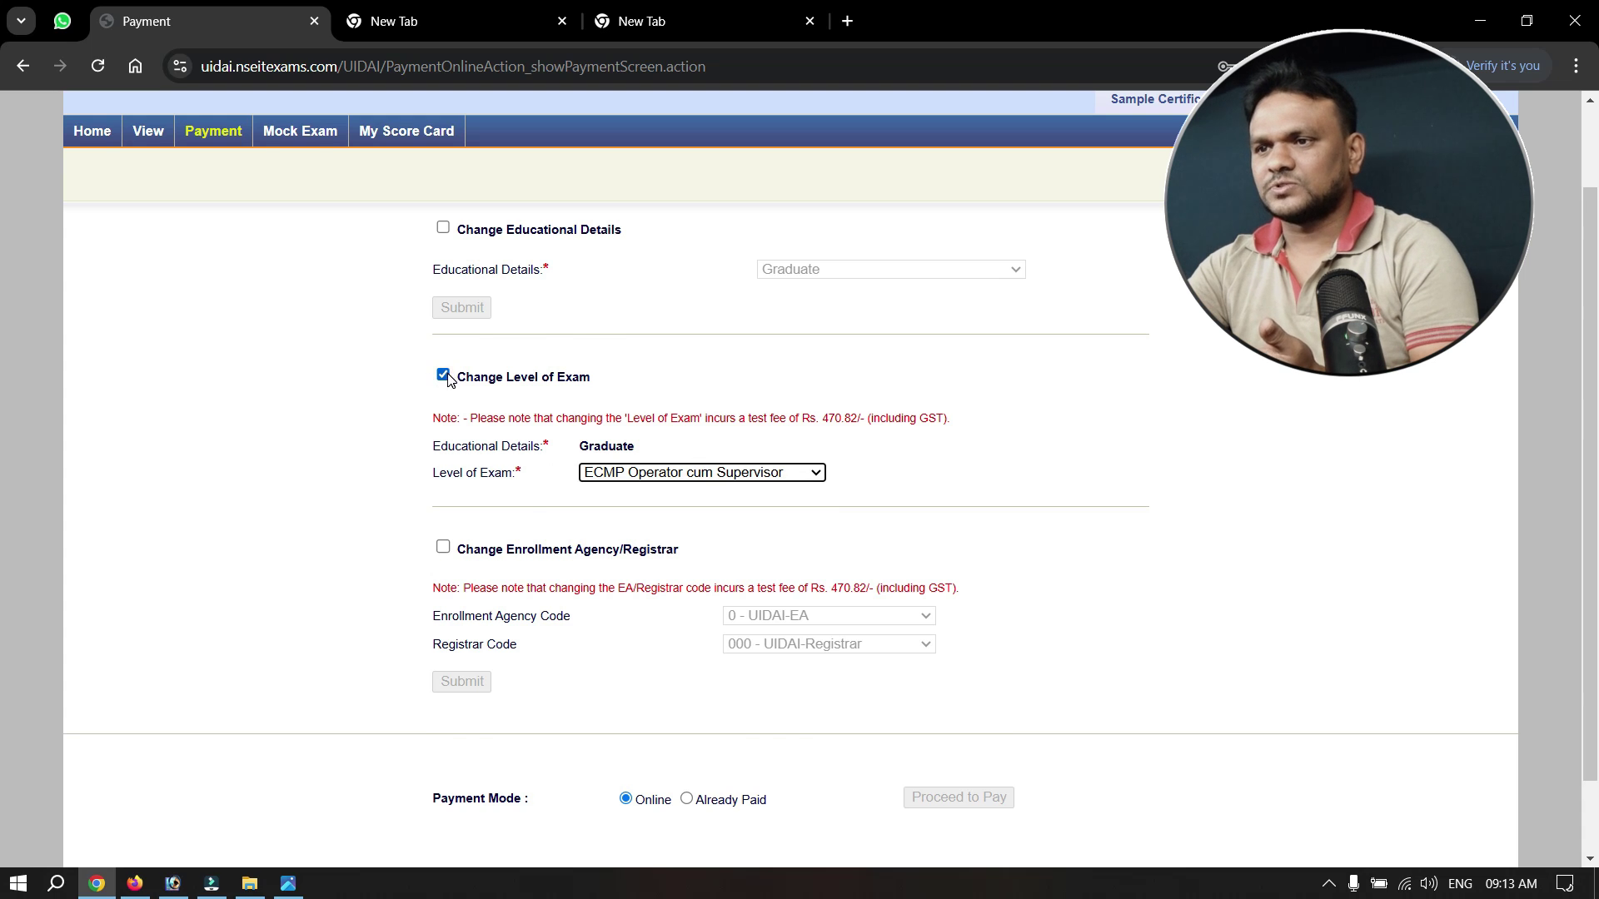
scroll(447, 379, up, 2)
click(443, 332)
click(443, 331)
scroll(954, 725, down, 2)
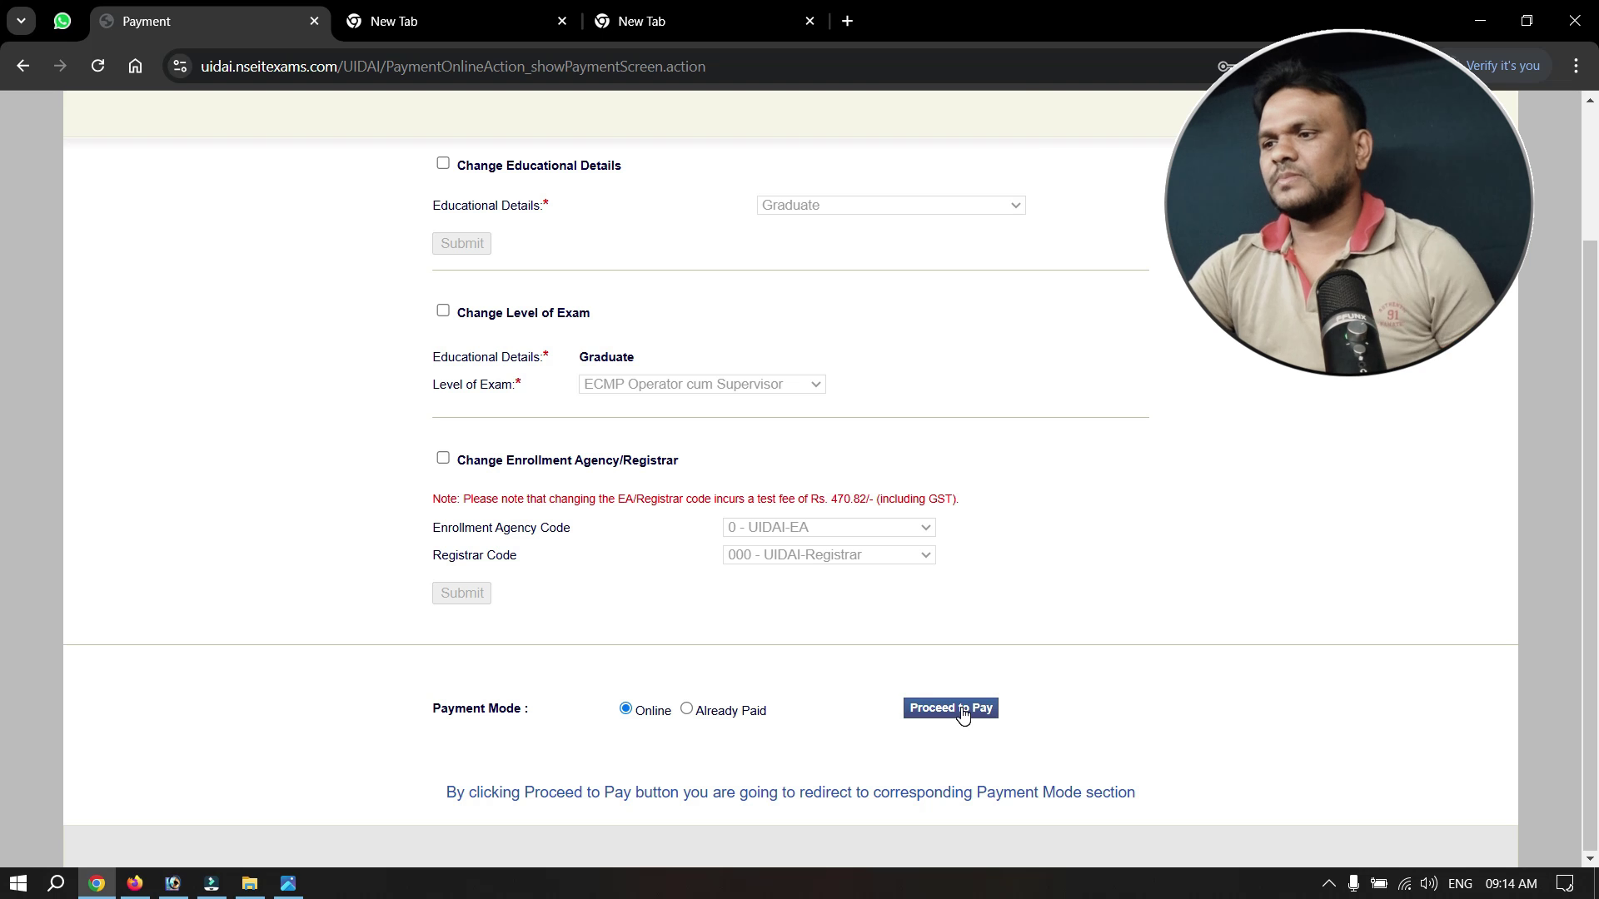
click(962, 710)
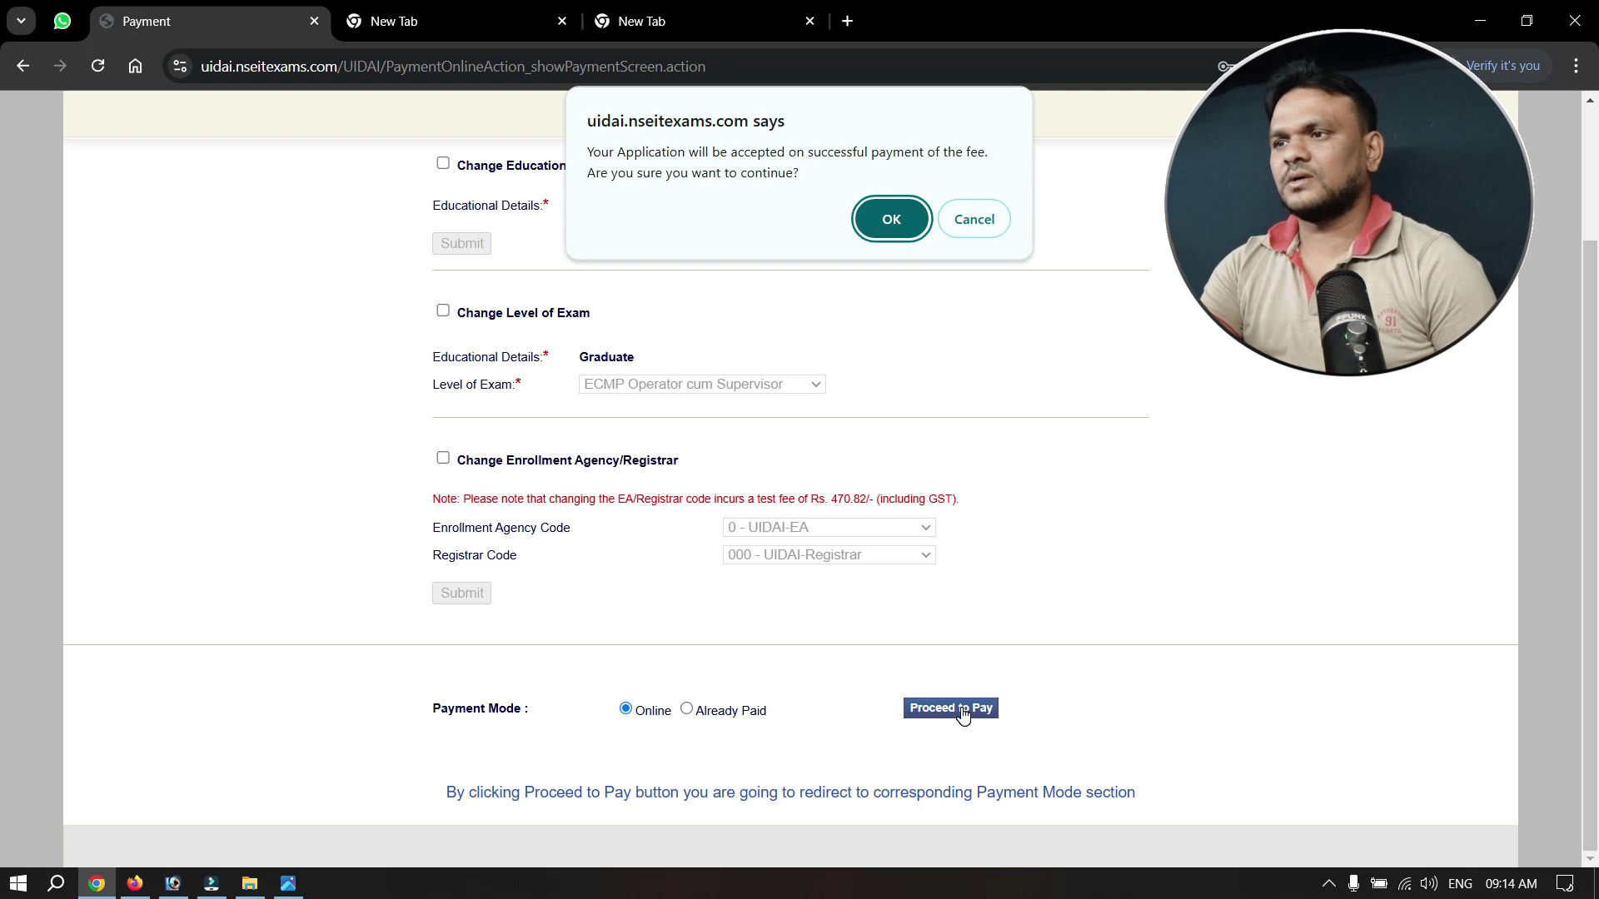
click(890, 218)
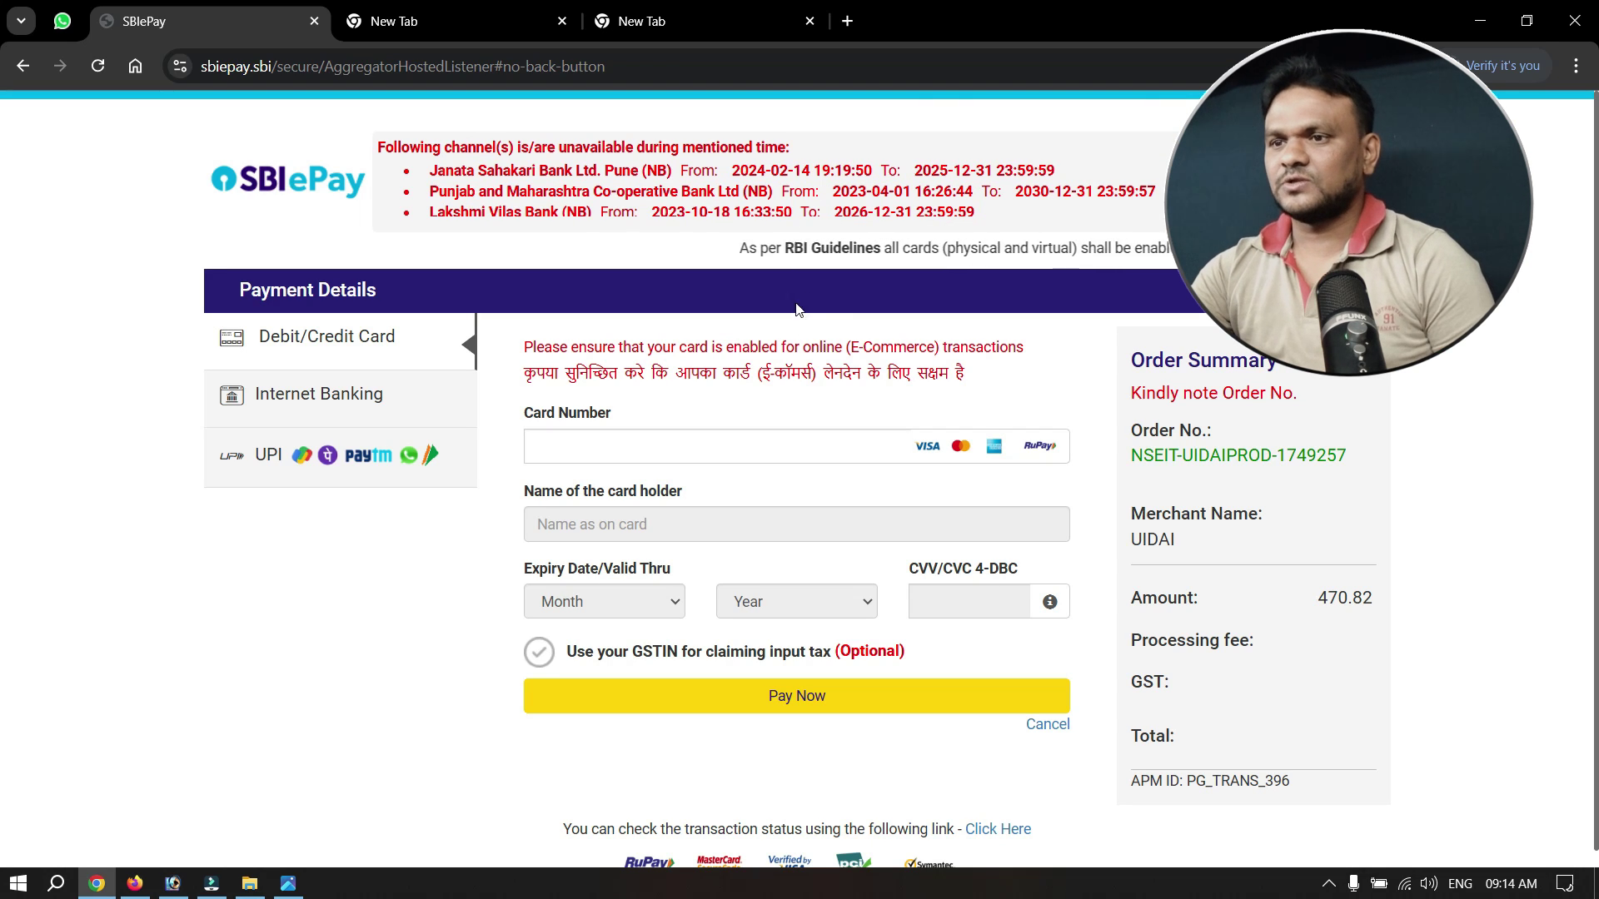
Pay the 470.82 INR fee through SBIePay using the UPI QR code option.
click(296, 473)
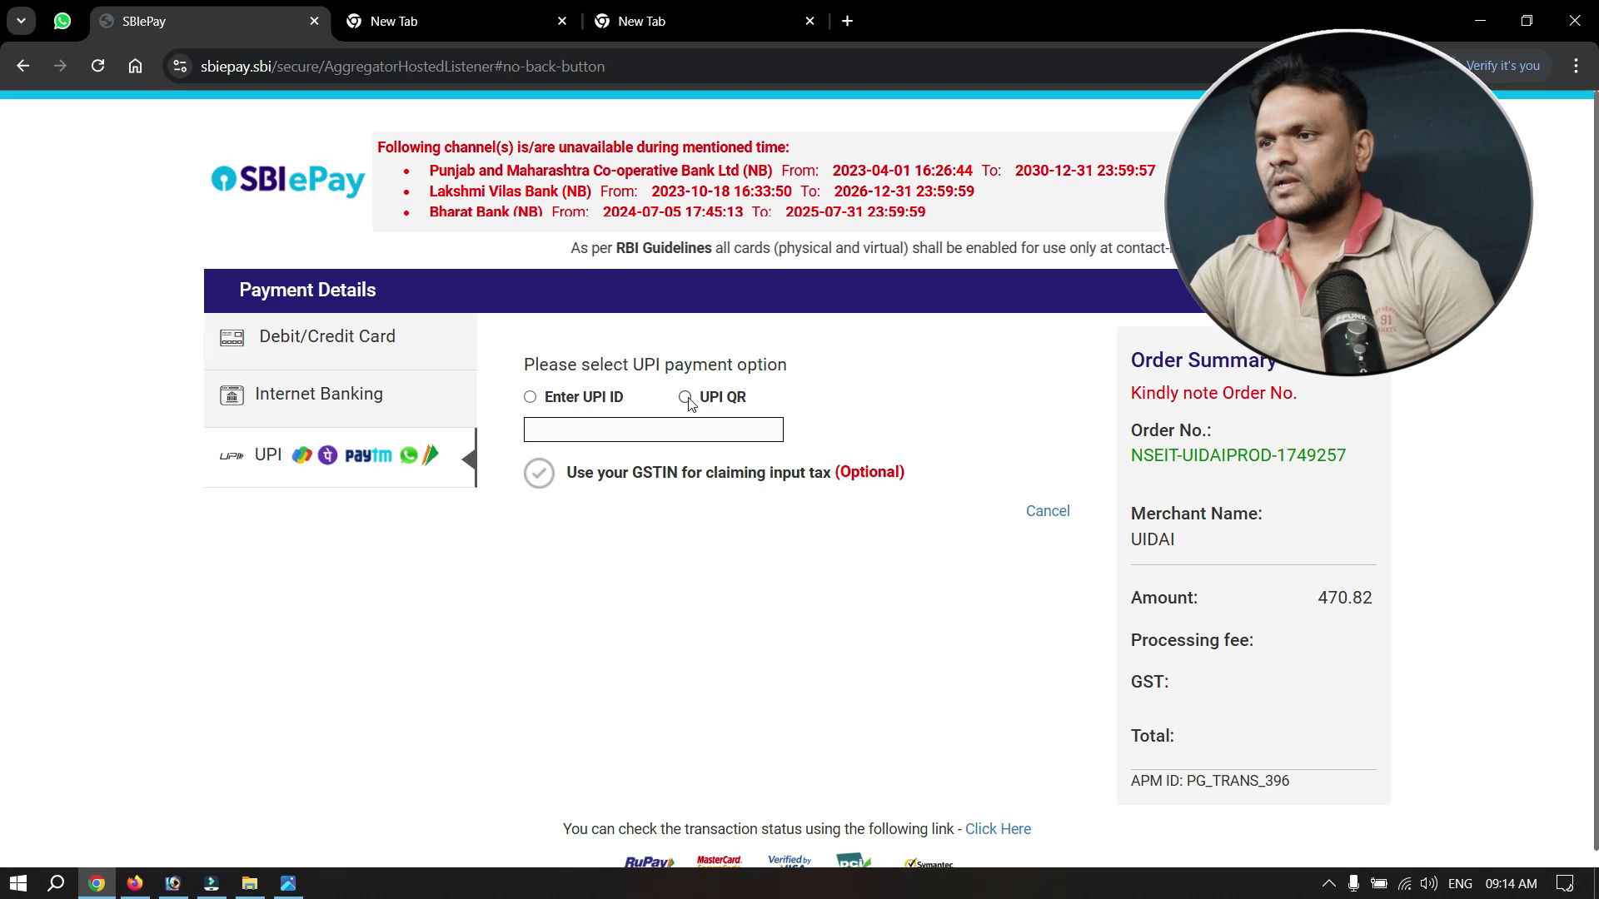
click(686, 398)
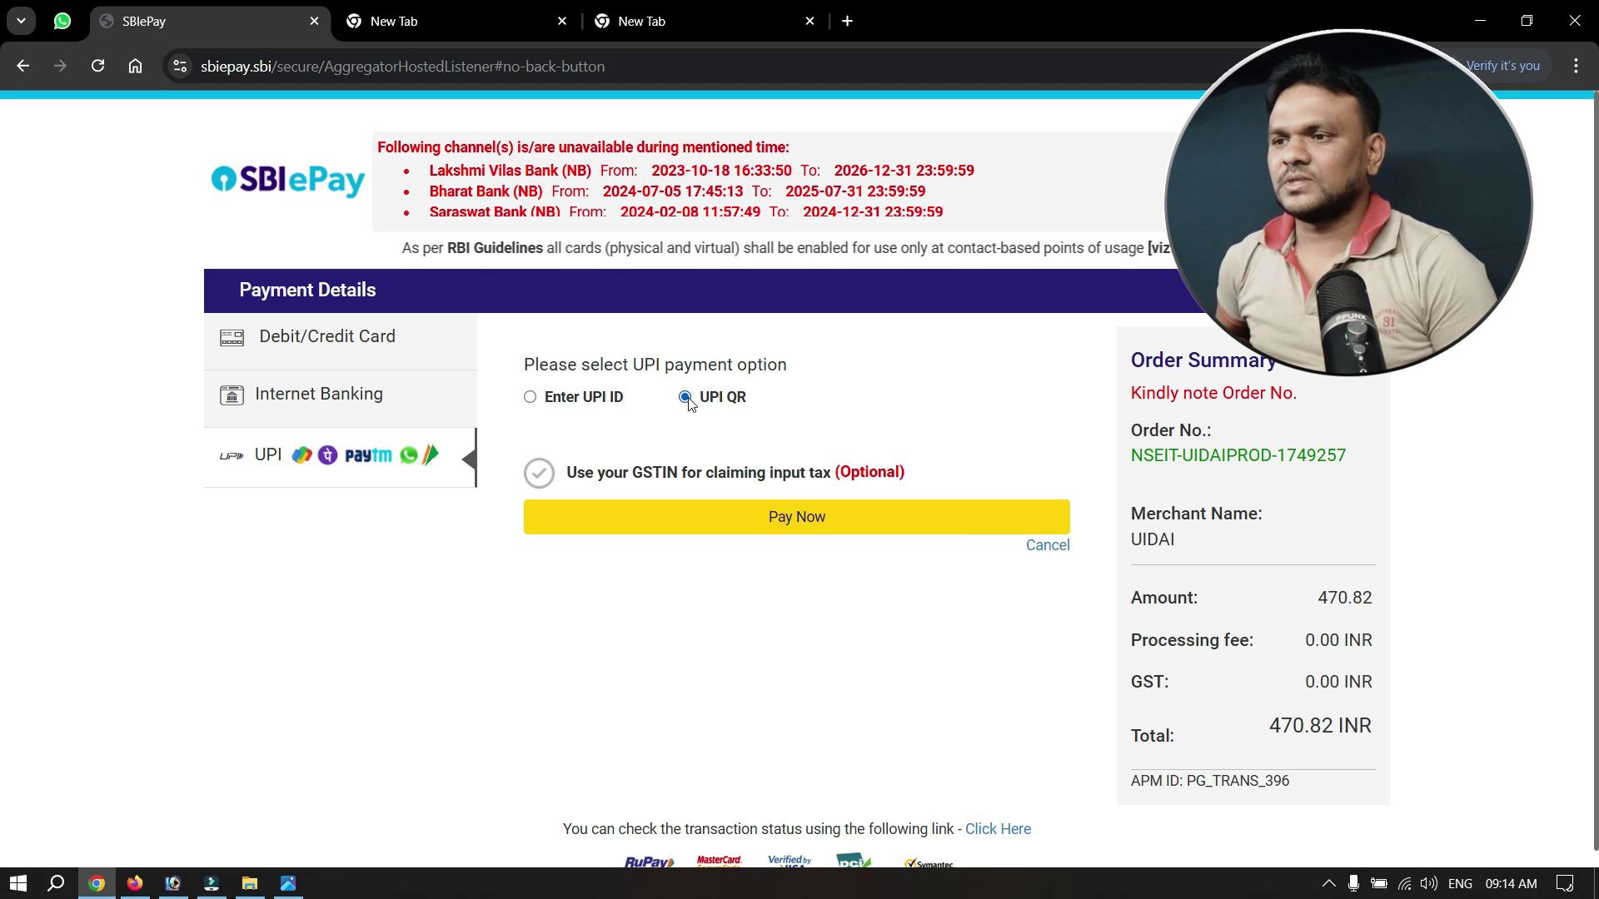
click(822, 532)
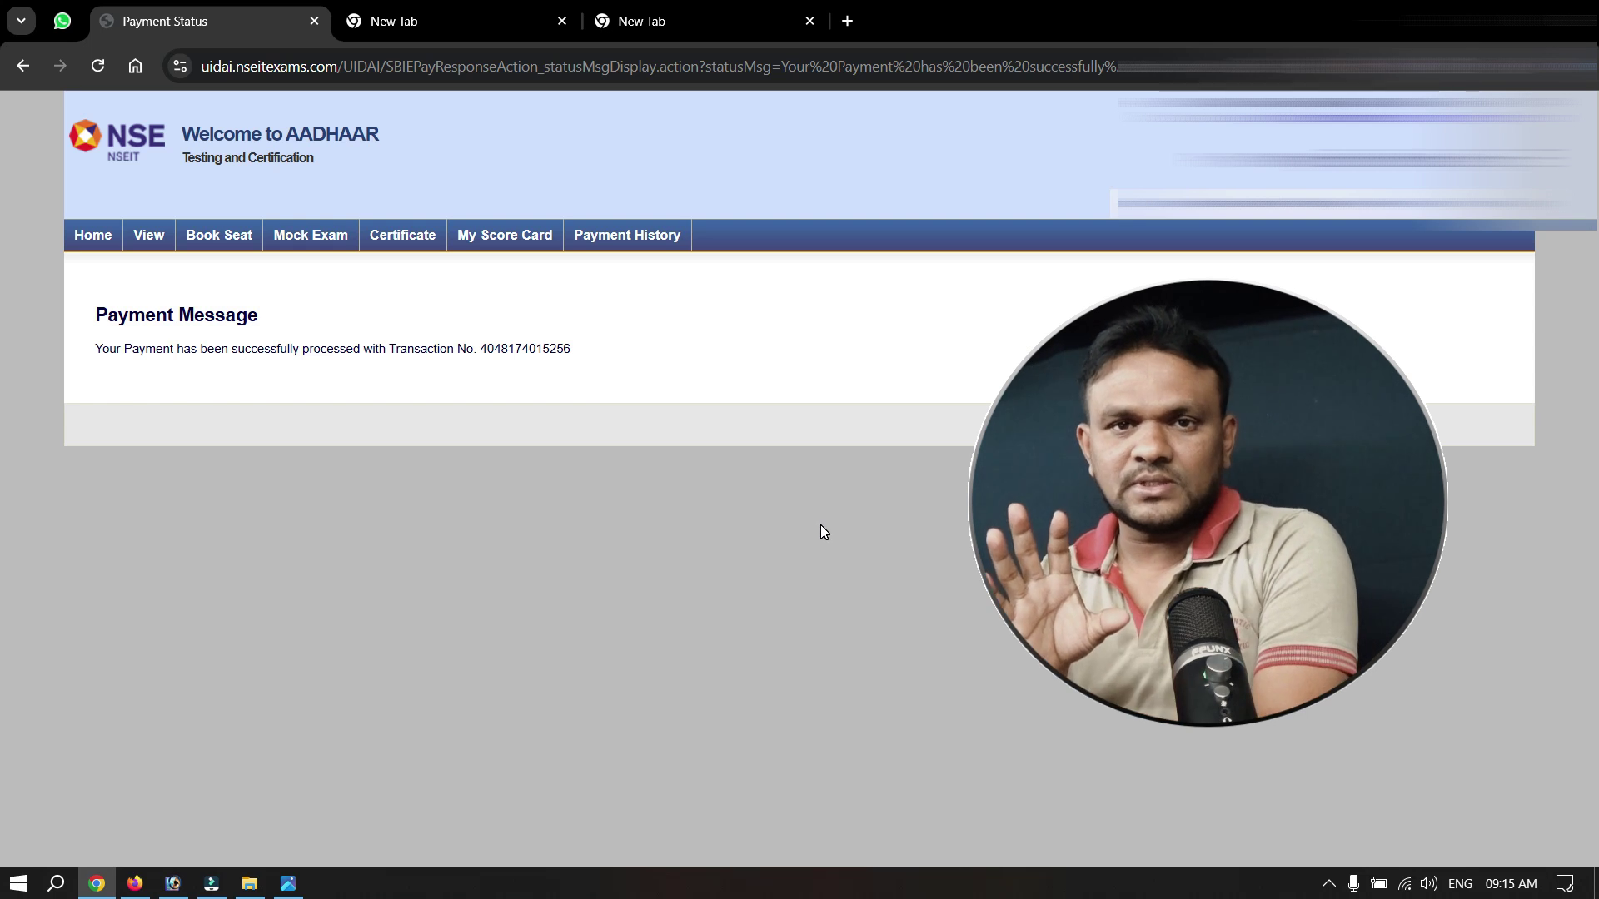
Open Payment History to see the 13-DEC-2024 fee payment marked Approved.
click(626, 236)
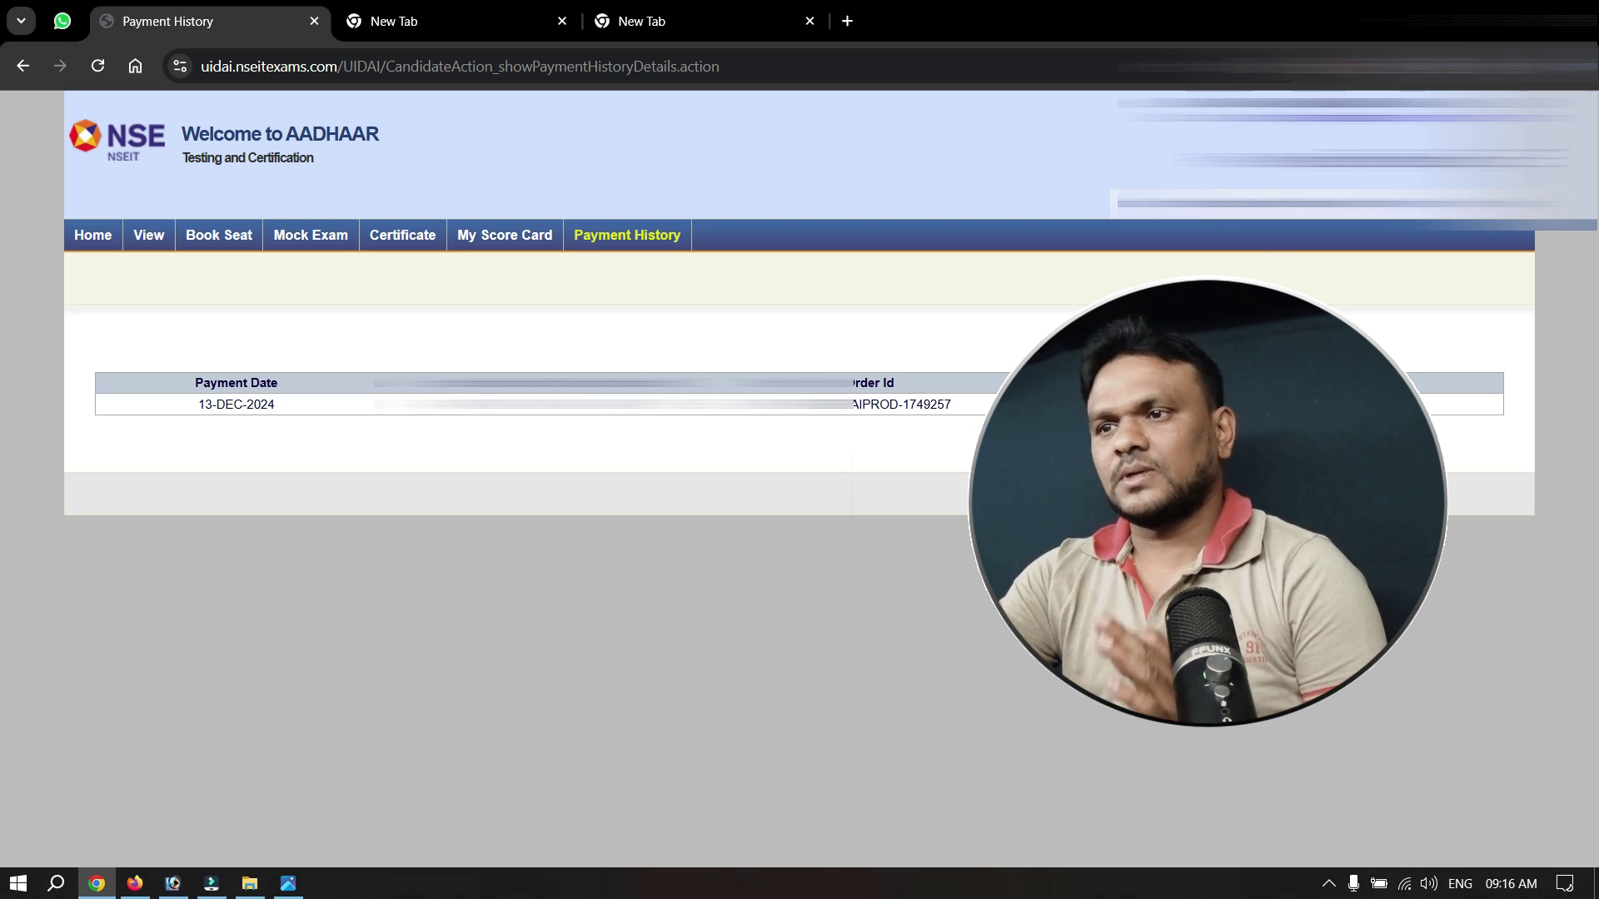
Open Book Seat, dismiss the translate offer, and keep the preferred test centre unchanged.
click(224, 244)
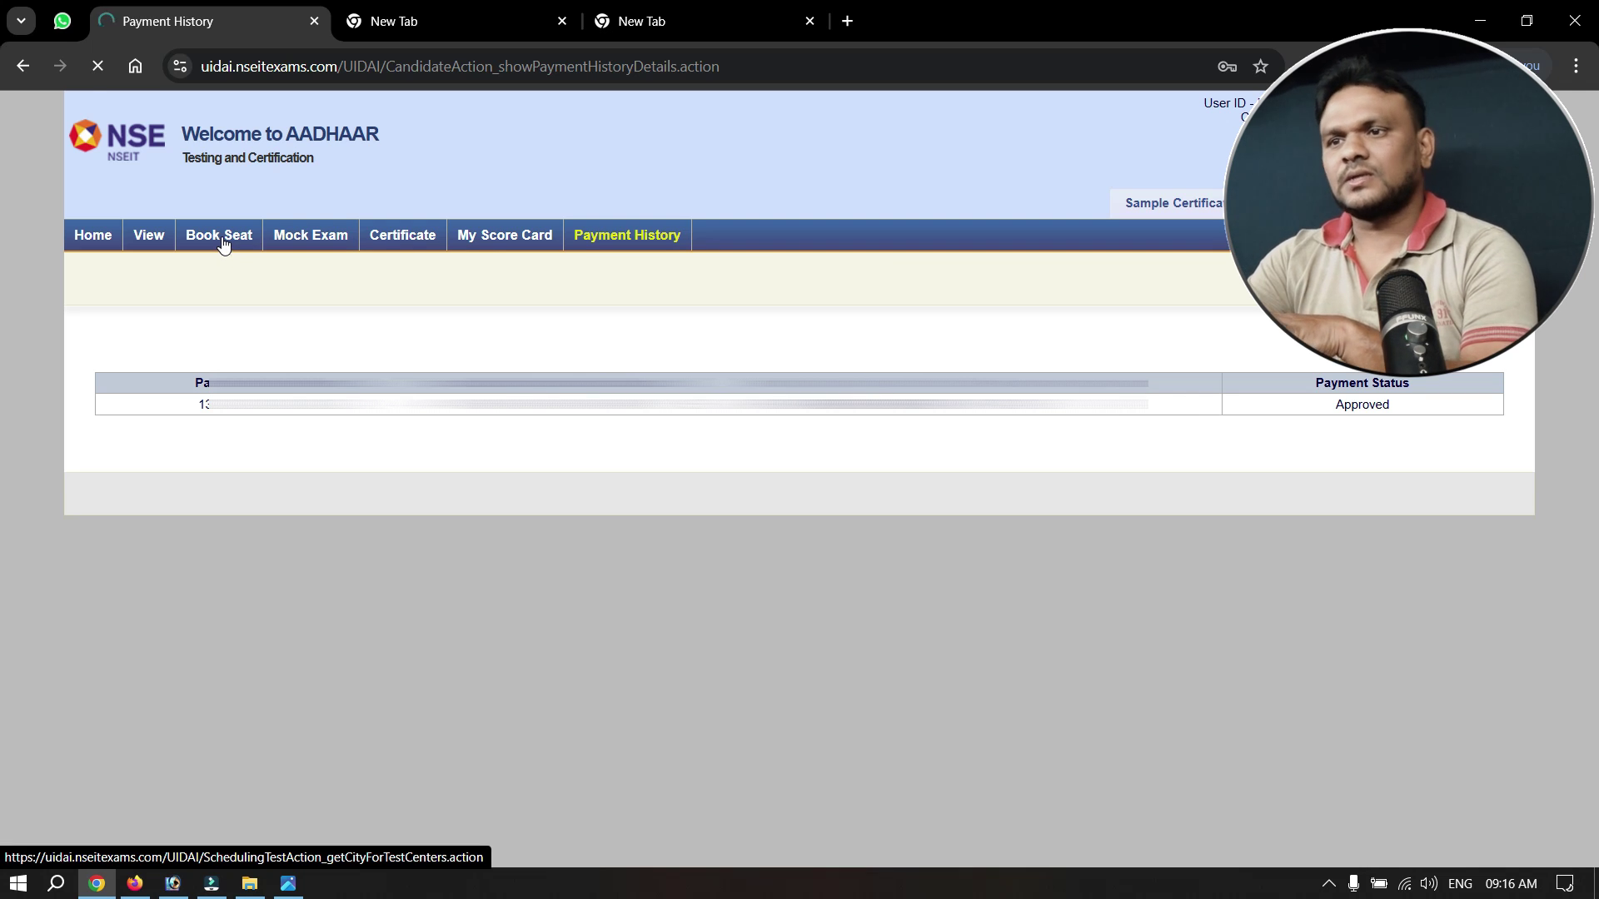
scroll(1110, 493, down, 2)
click(1262, 489)
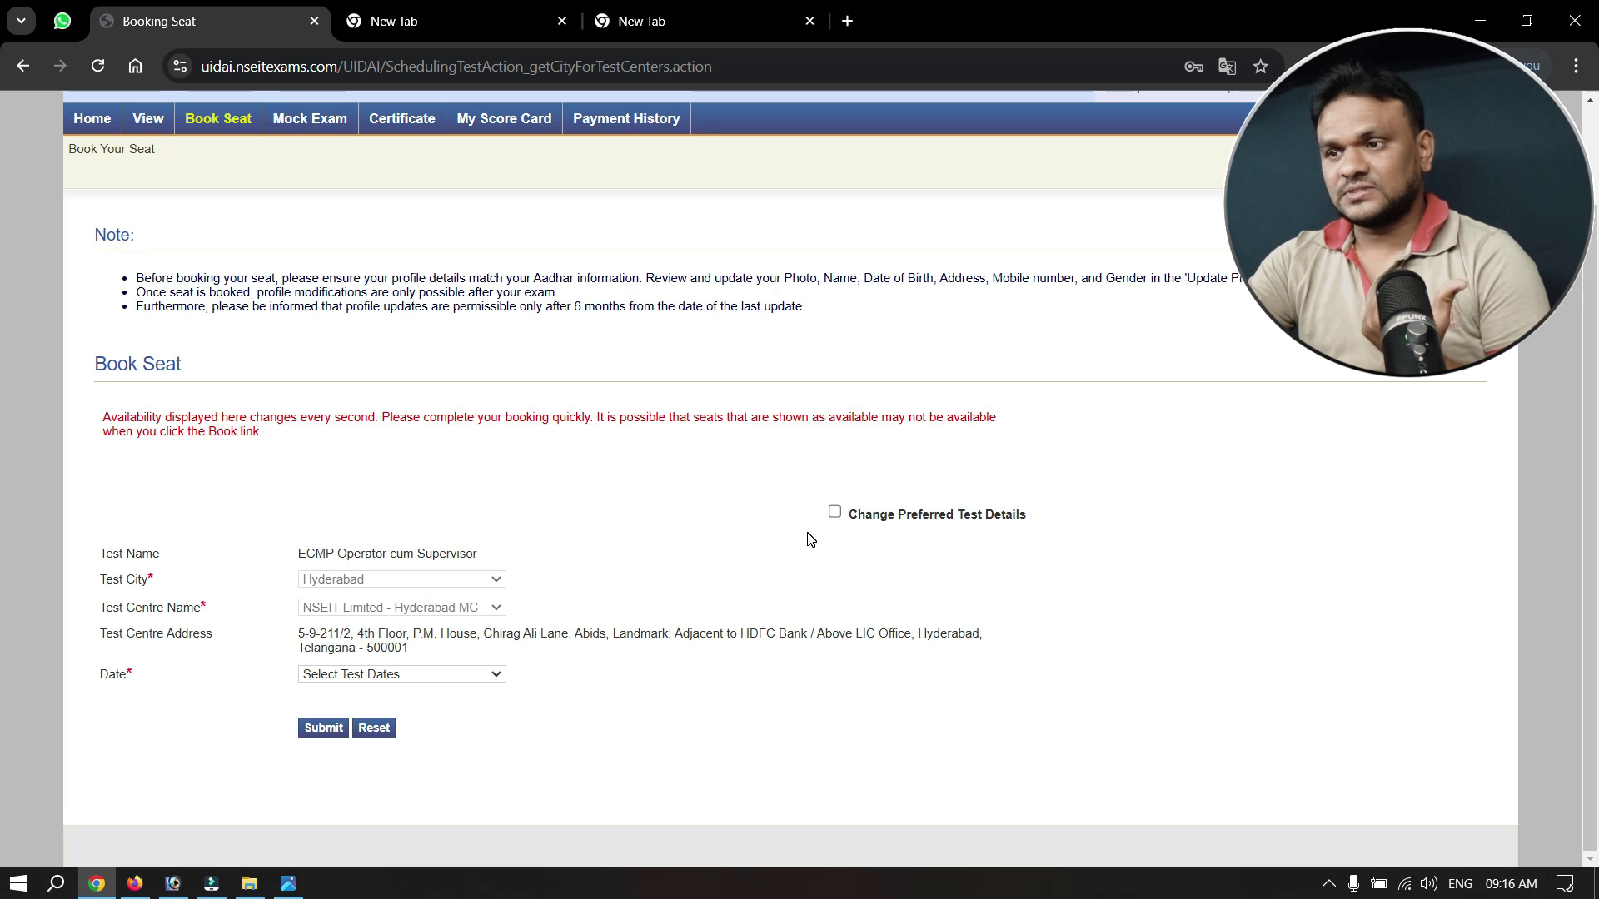
click(835, 514)
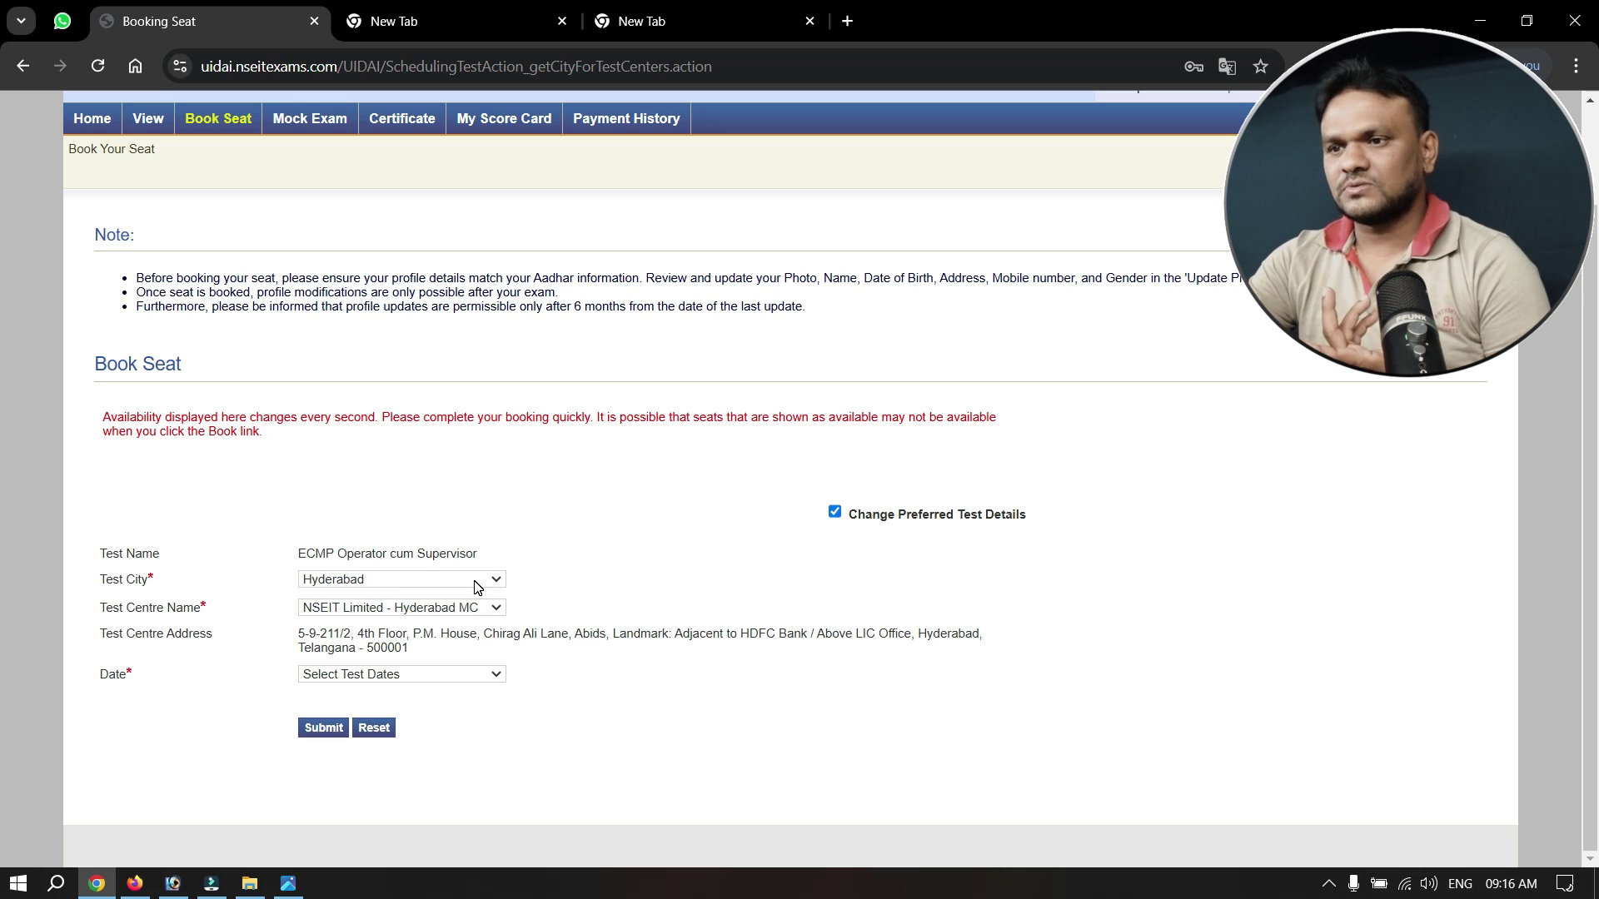
click(834, 513)
Choose an exam date and list the Hyderabad slots: 09:30 AM and 11:30 AM, 28 seats each.
click(442, 674)
scroll(441, 676, down, 2)
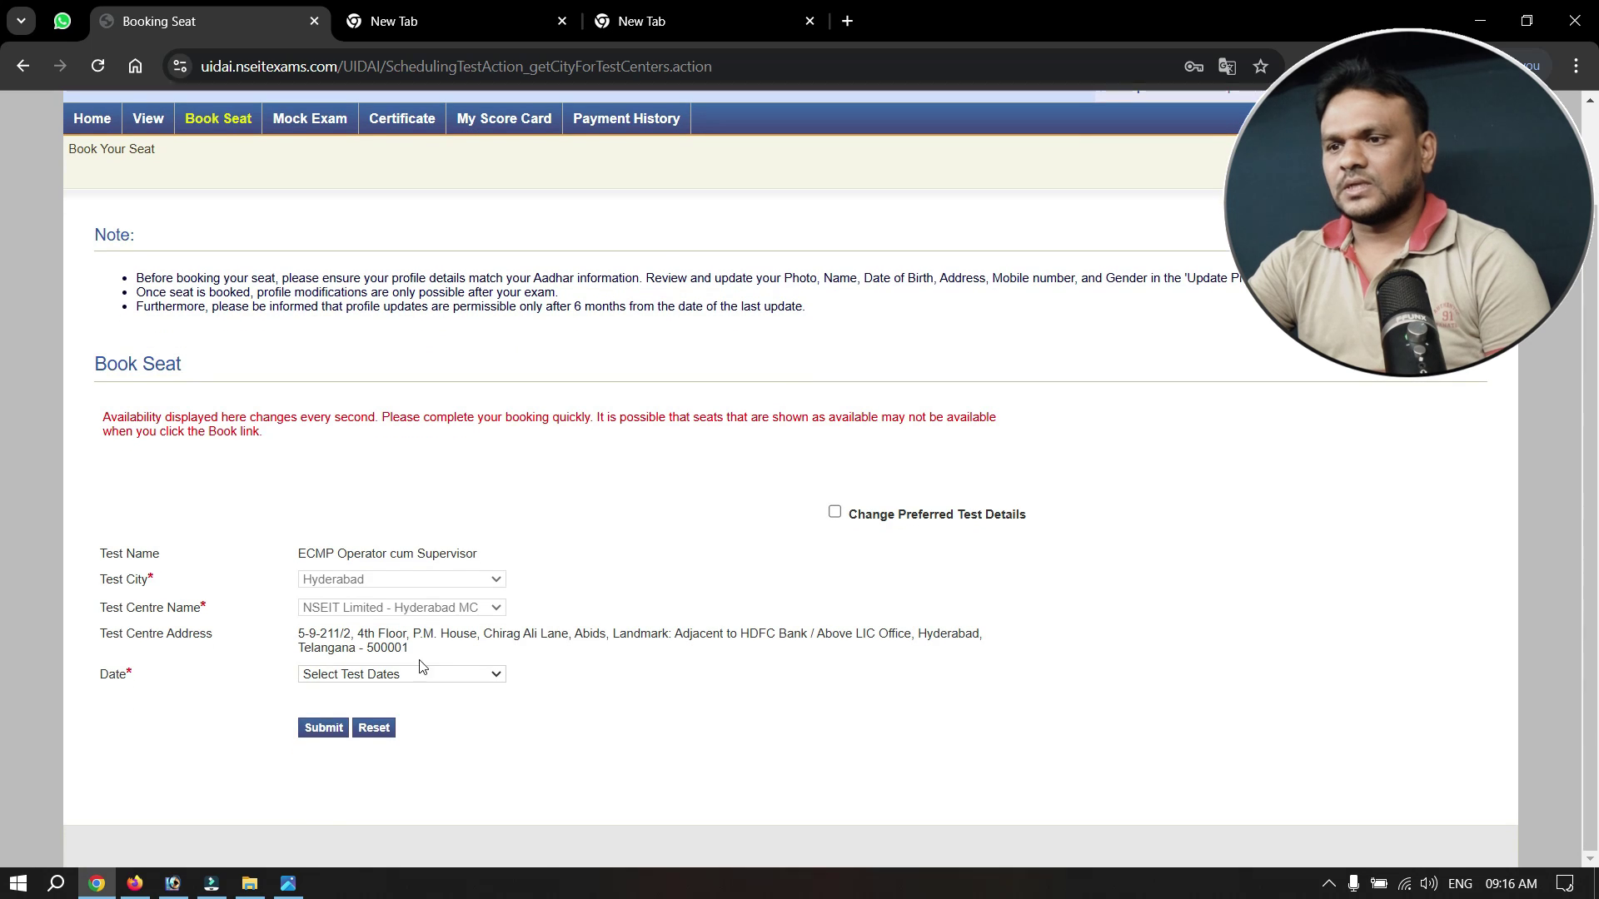
click(428, 673)
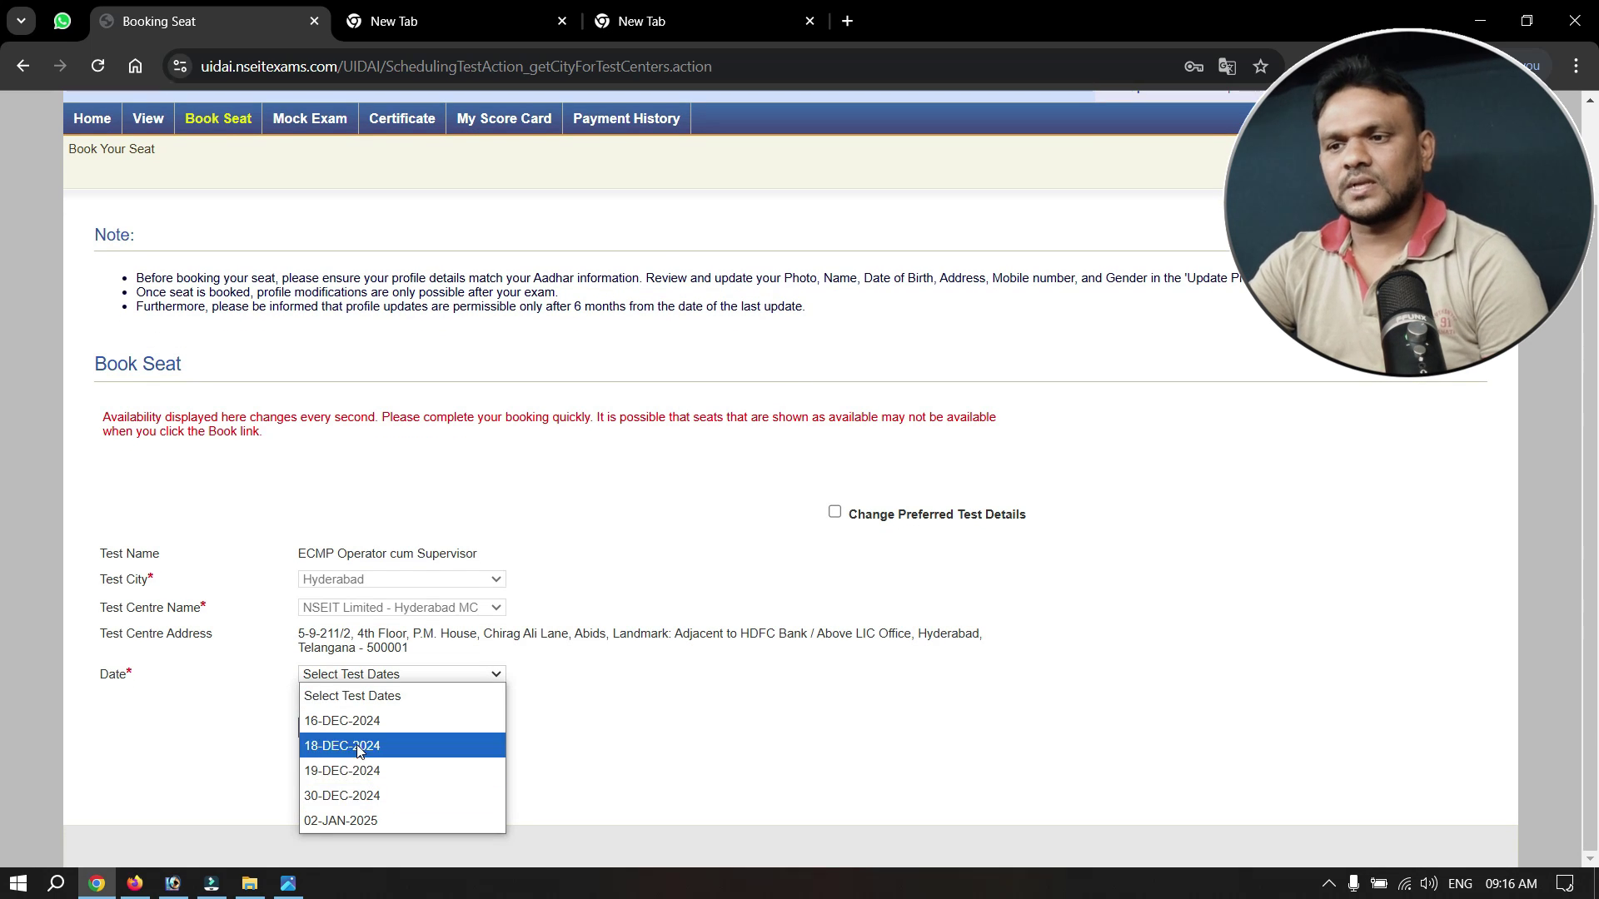
click(346, 745)
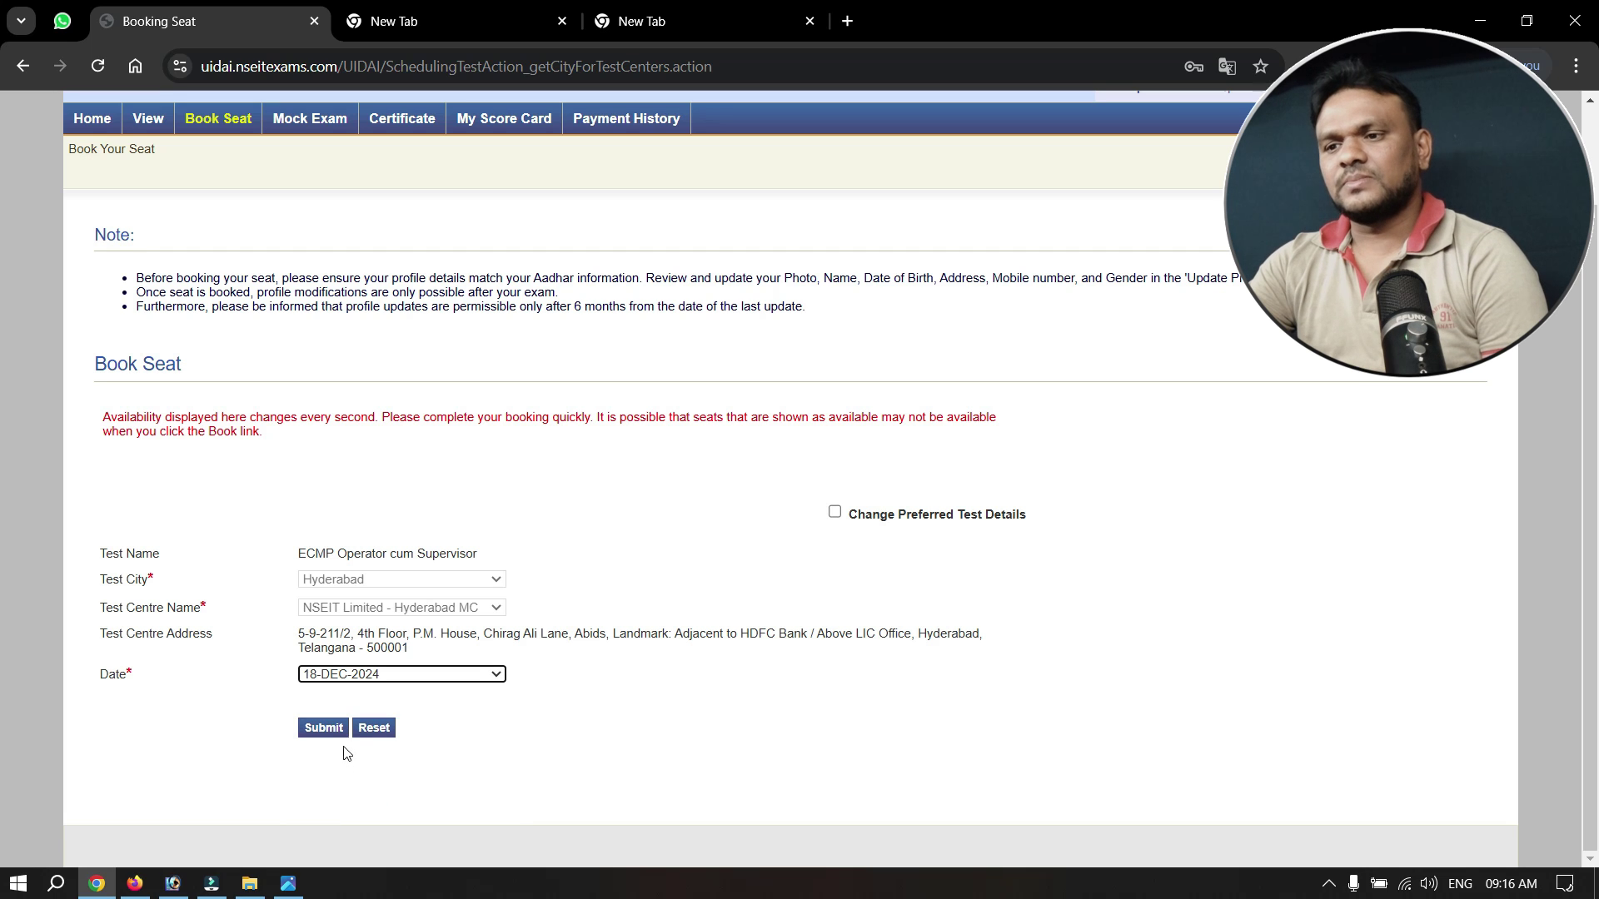
click(324, 729)
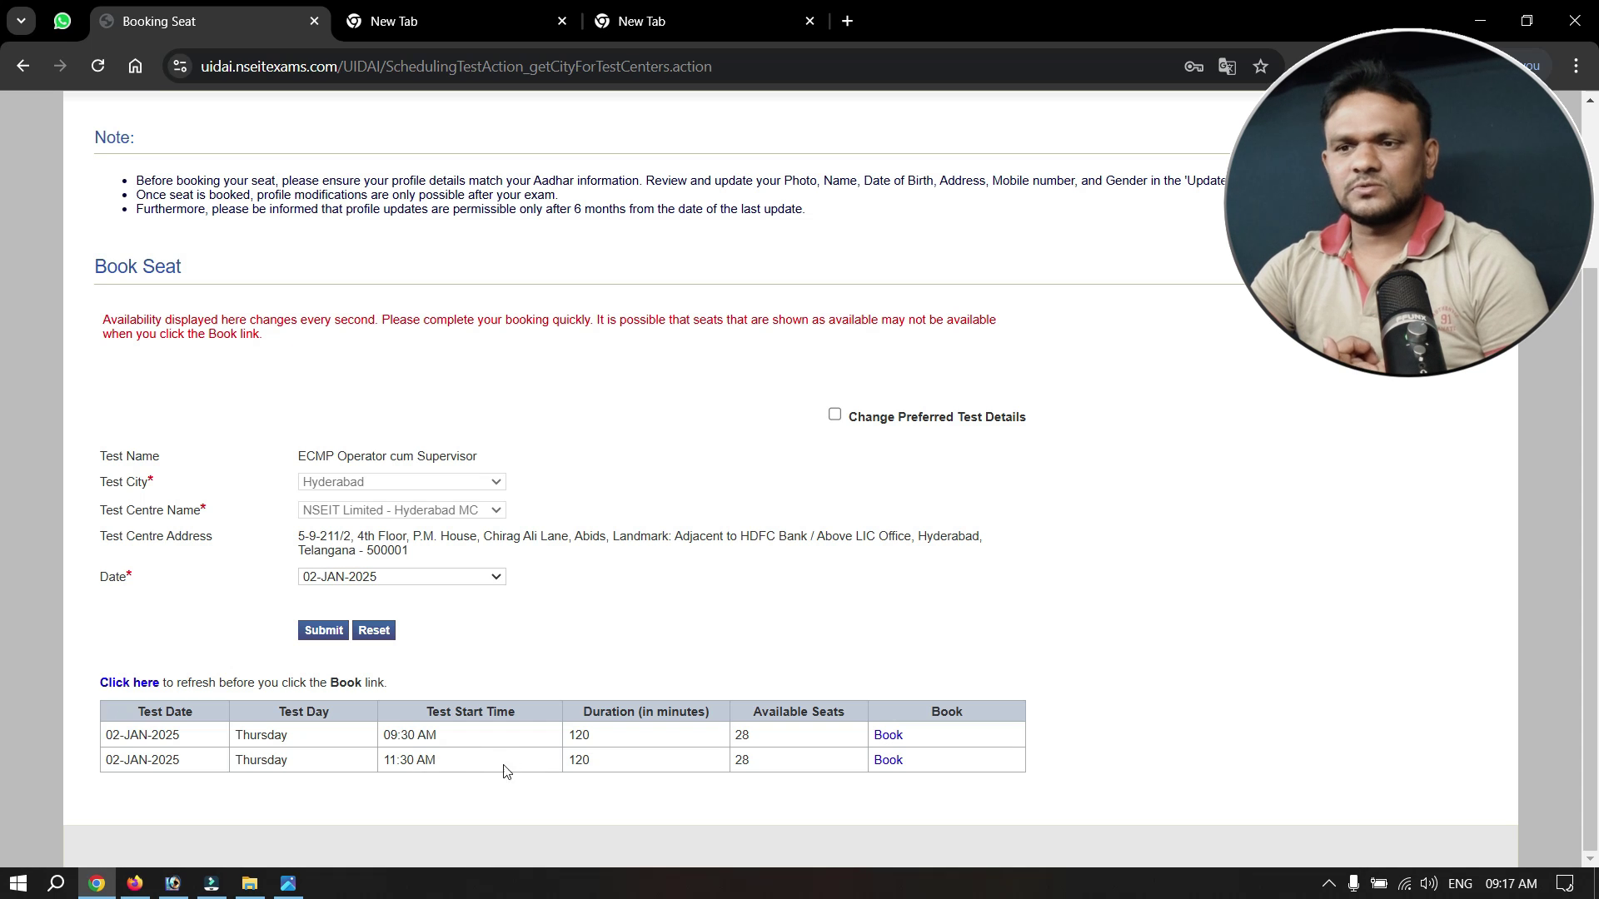
Book the 11:30 AM 02-JAN-2025 Hyderabad slot, confirm the test details, and dismiss the success message.
click(888, 760)
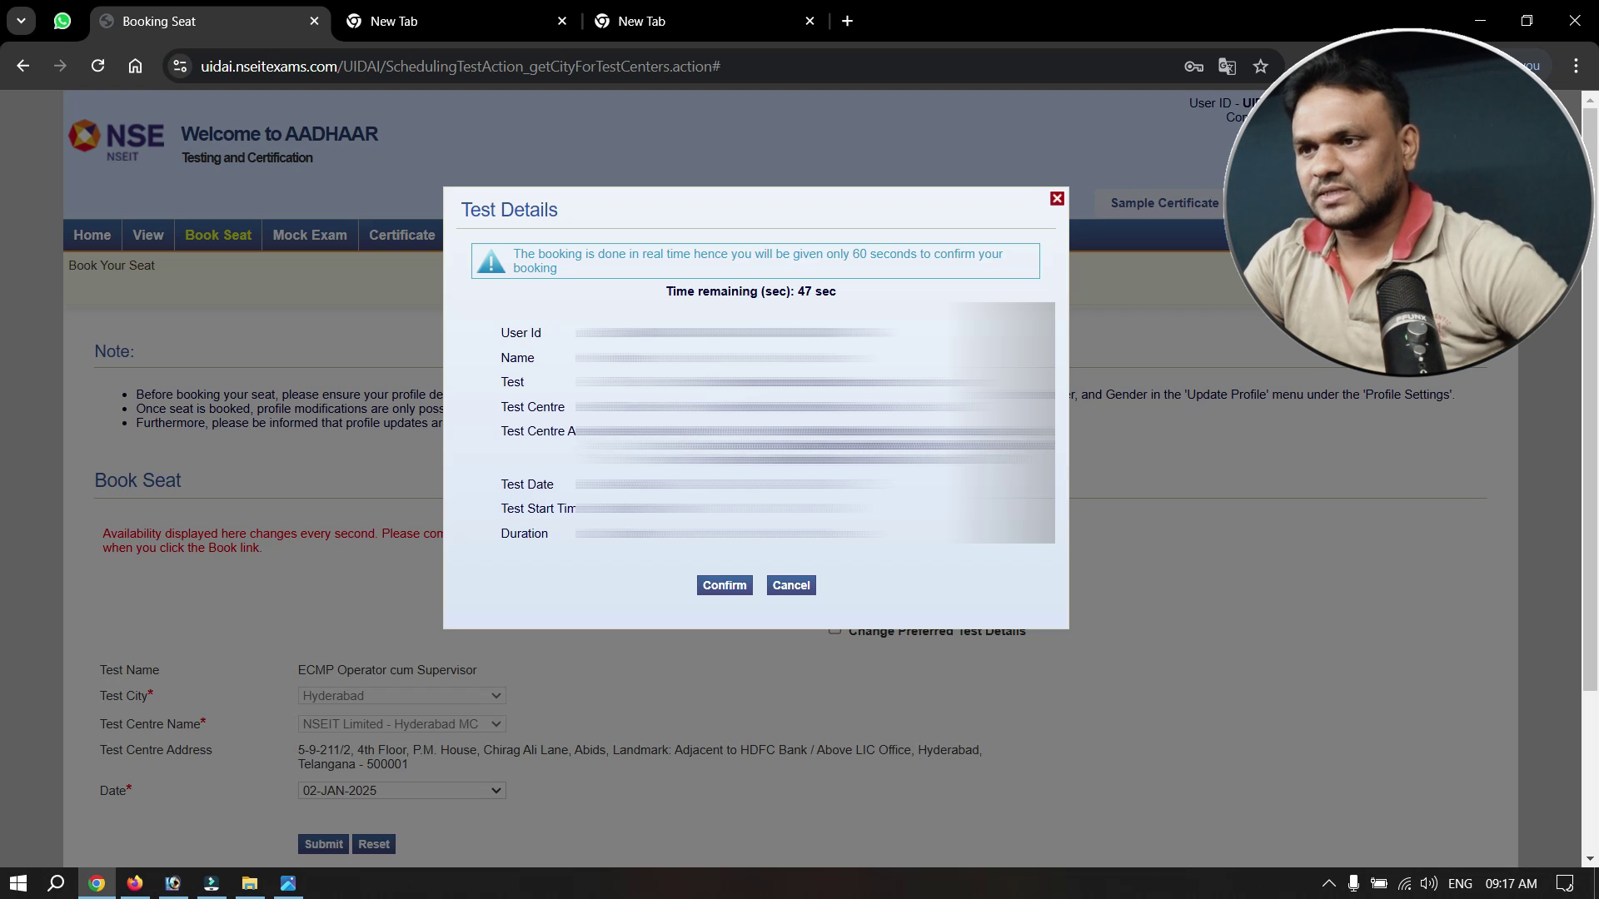
drag(668, 432, 924, 460)
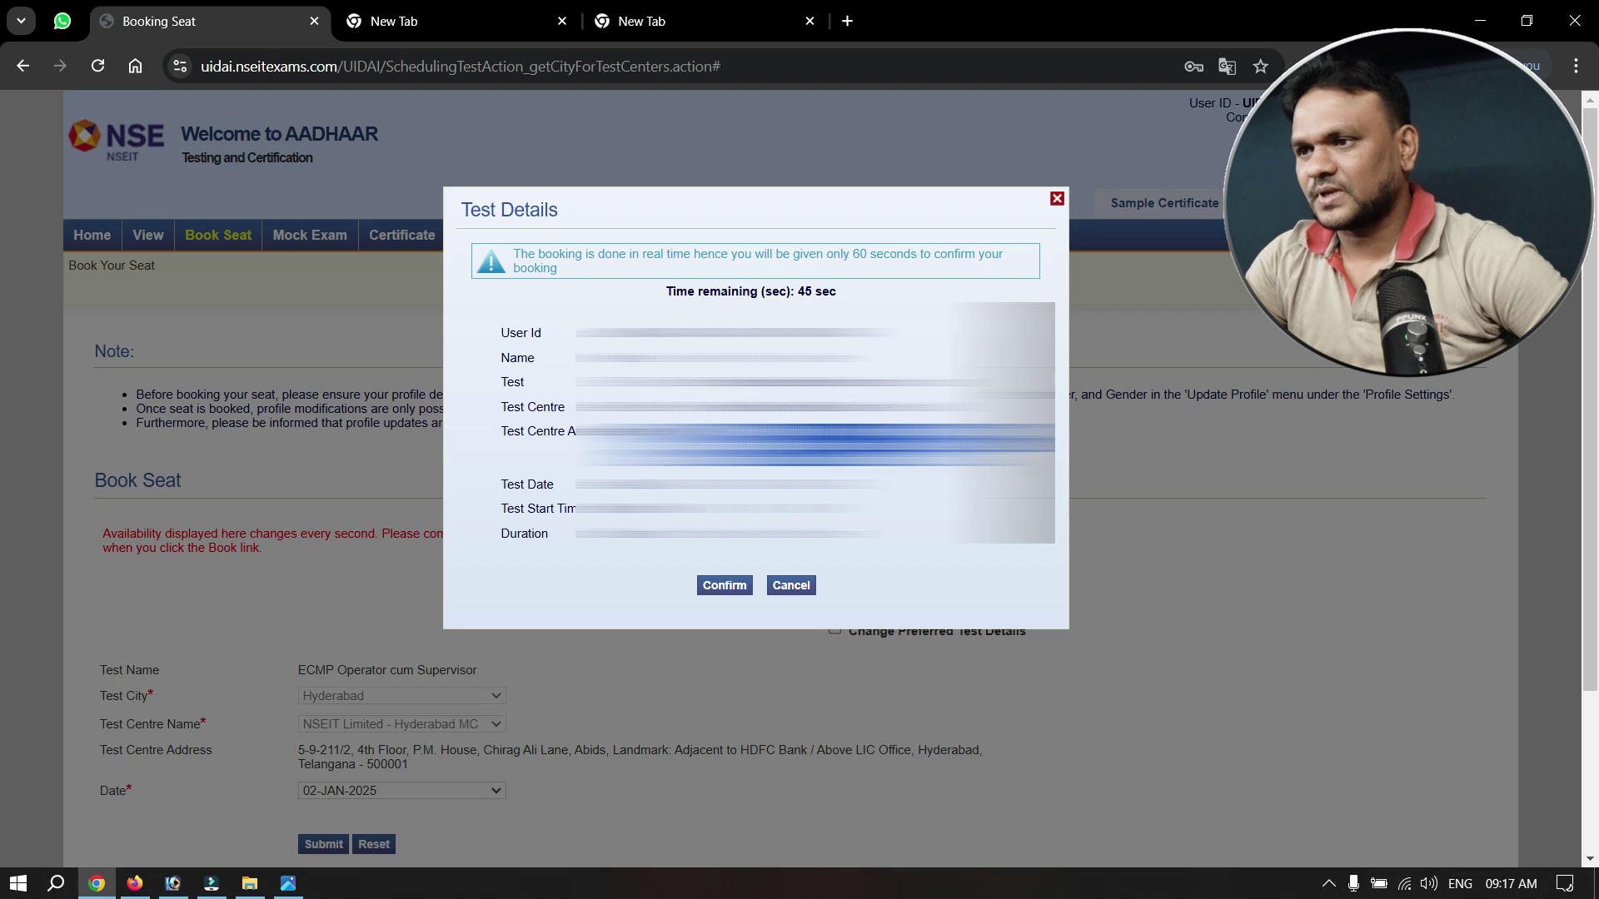
click(737, 553)
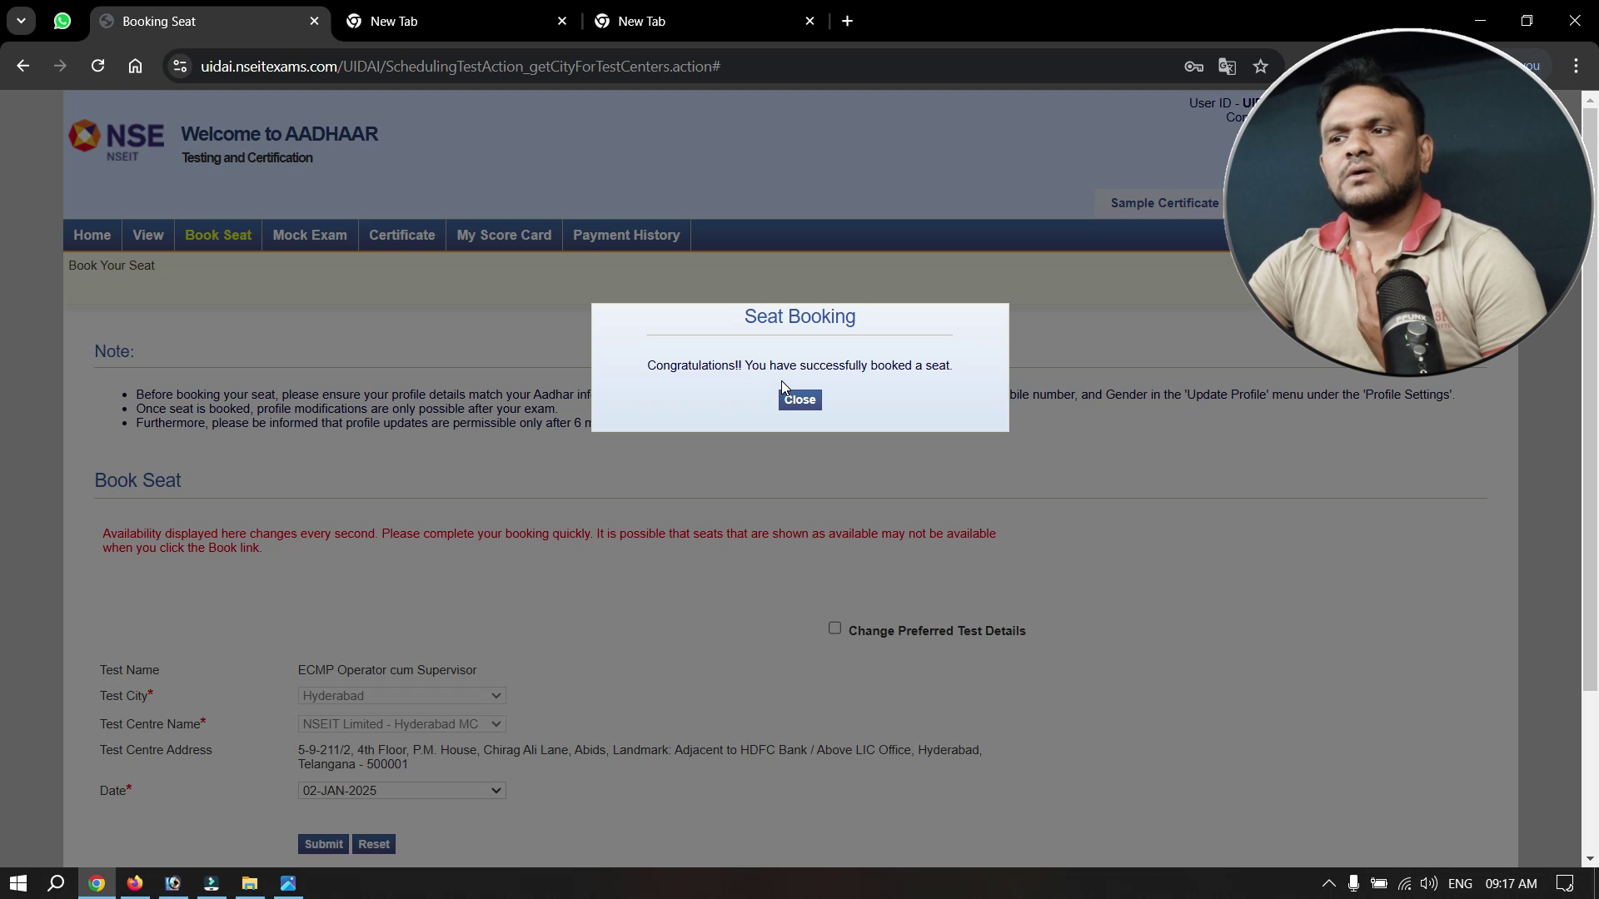
click(798, 399)
Scroll through the admit card and open the link above it in a new tab.
scroll(1239, 569, down, 5)
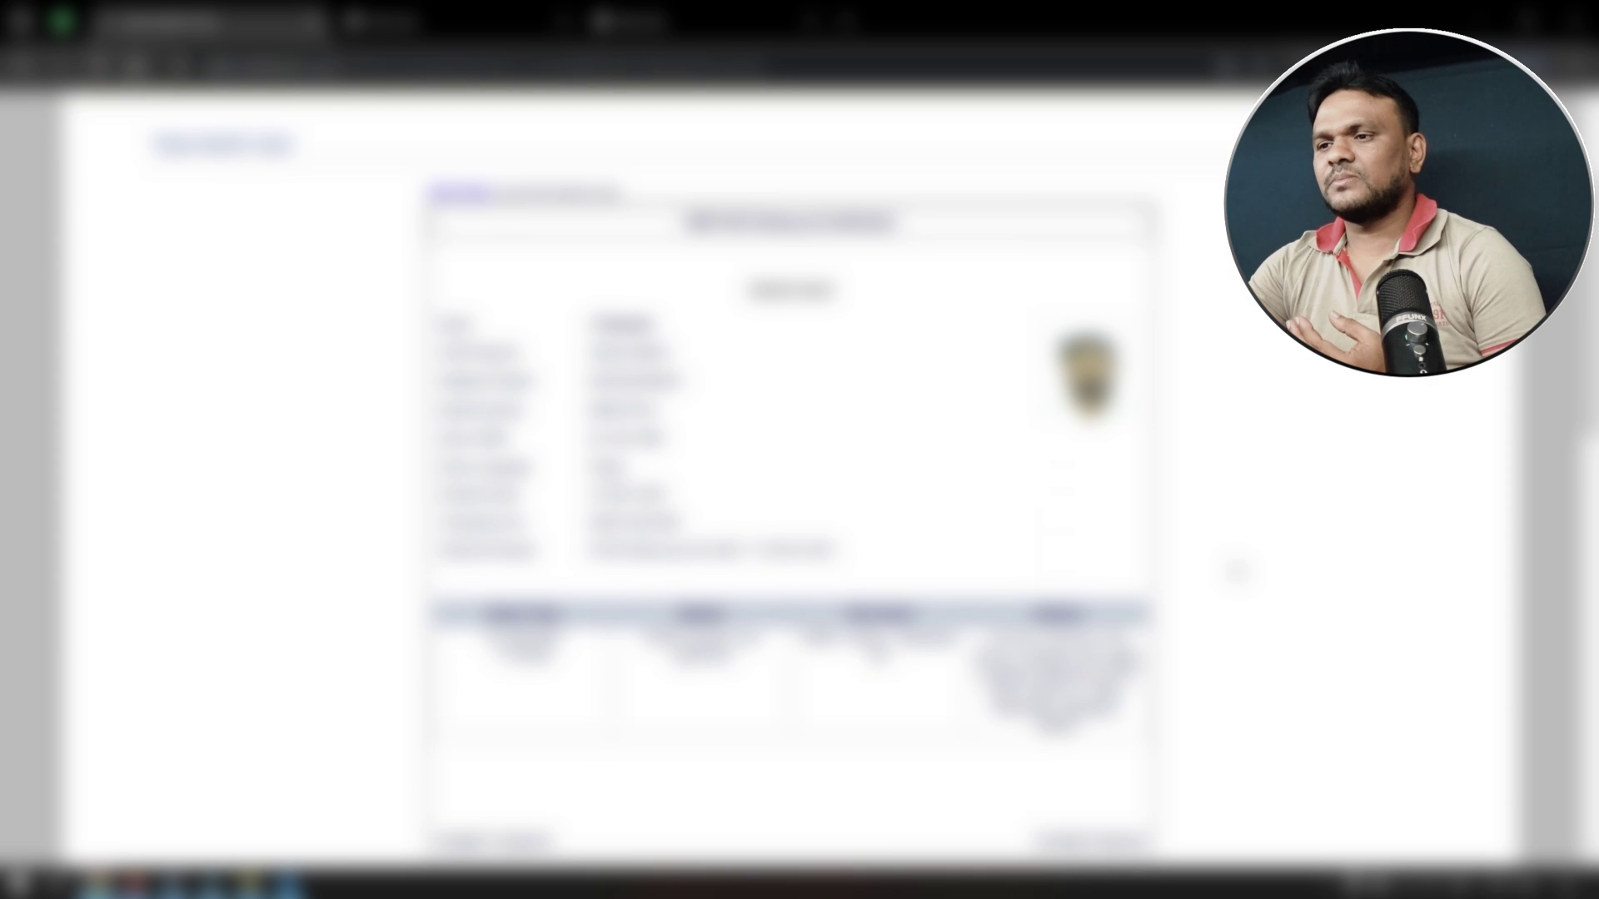
scroll(1224, 616, up, 3)
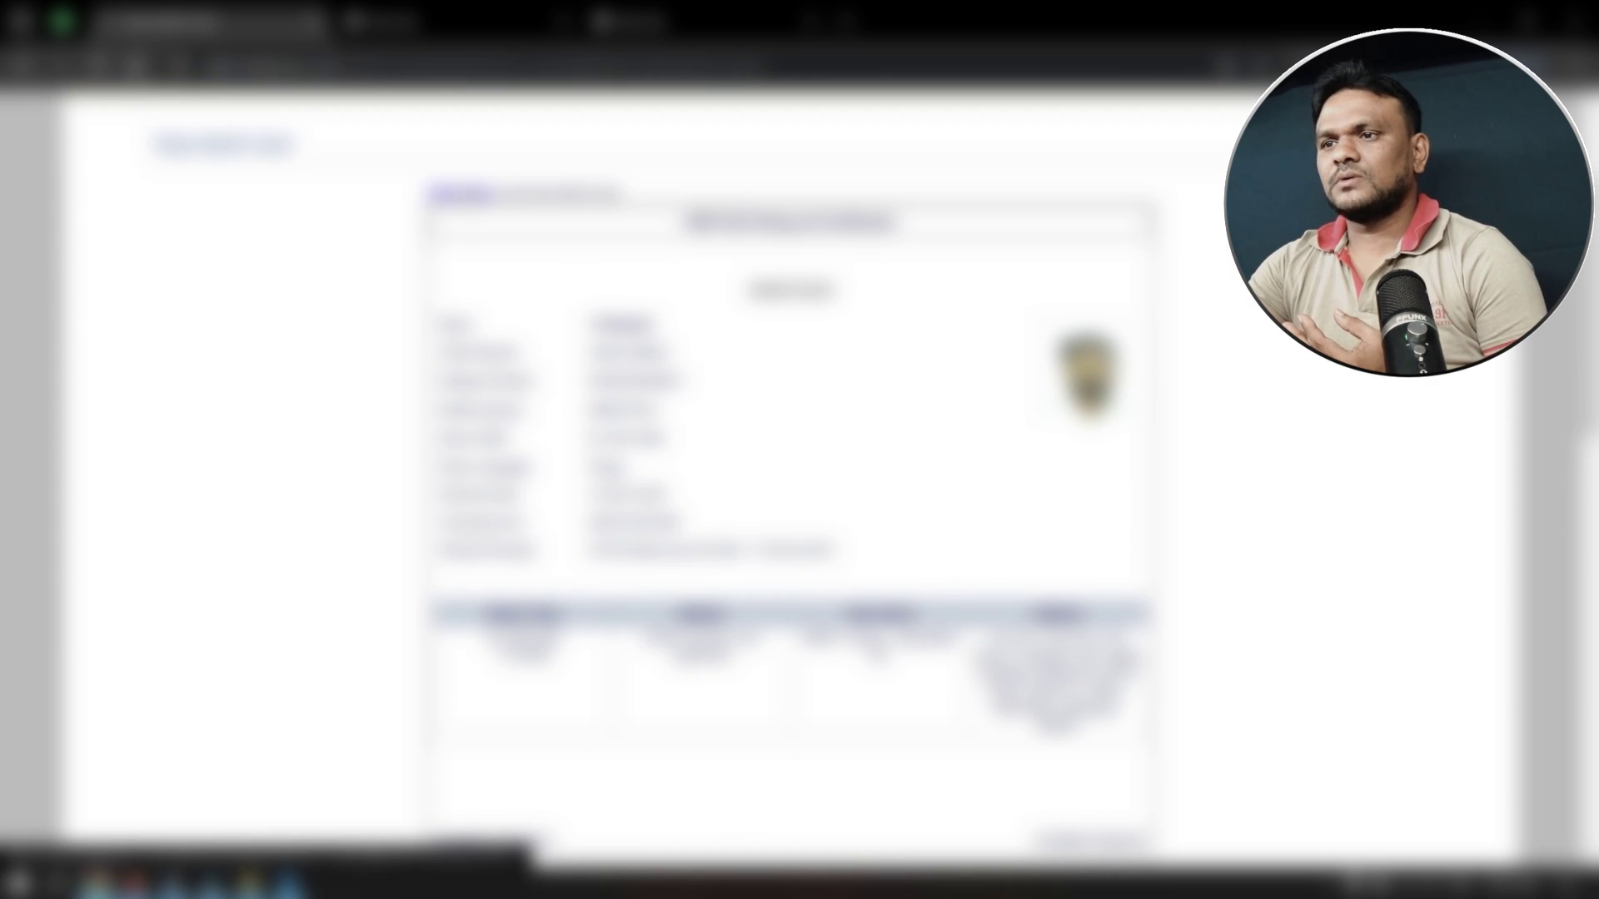
click(462, 196)
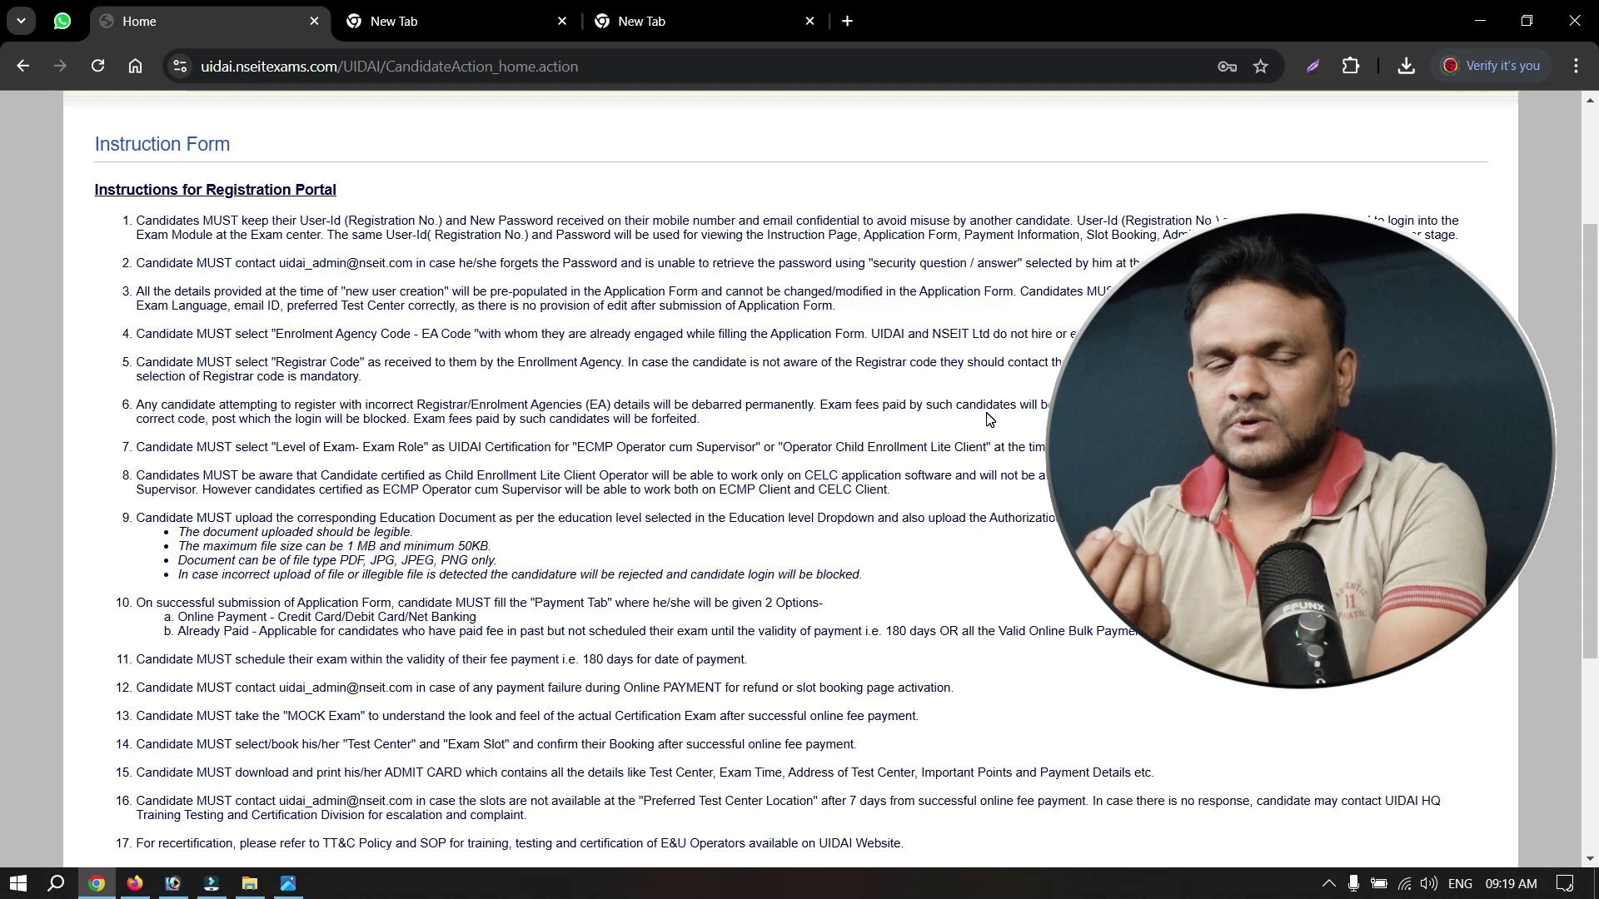
scroll(567, 380, down, 1)
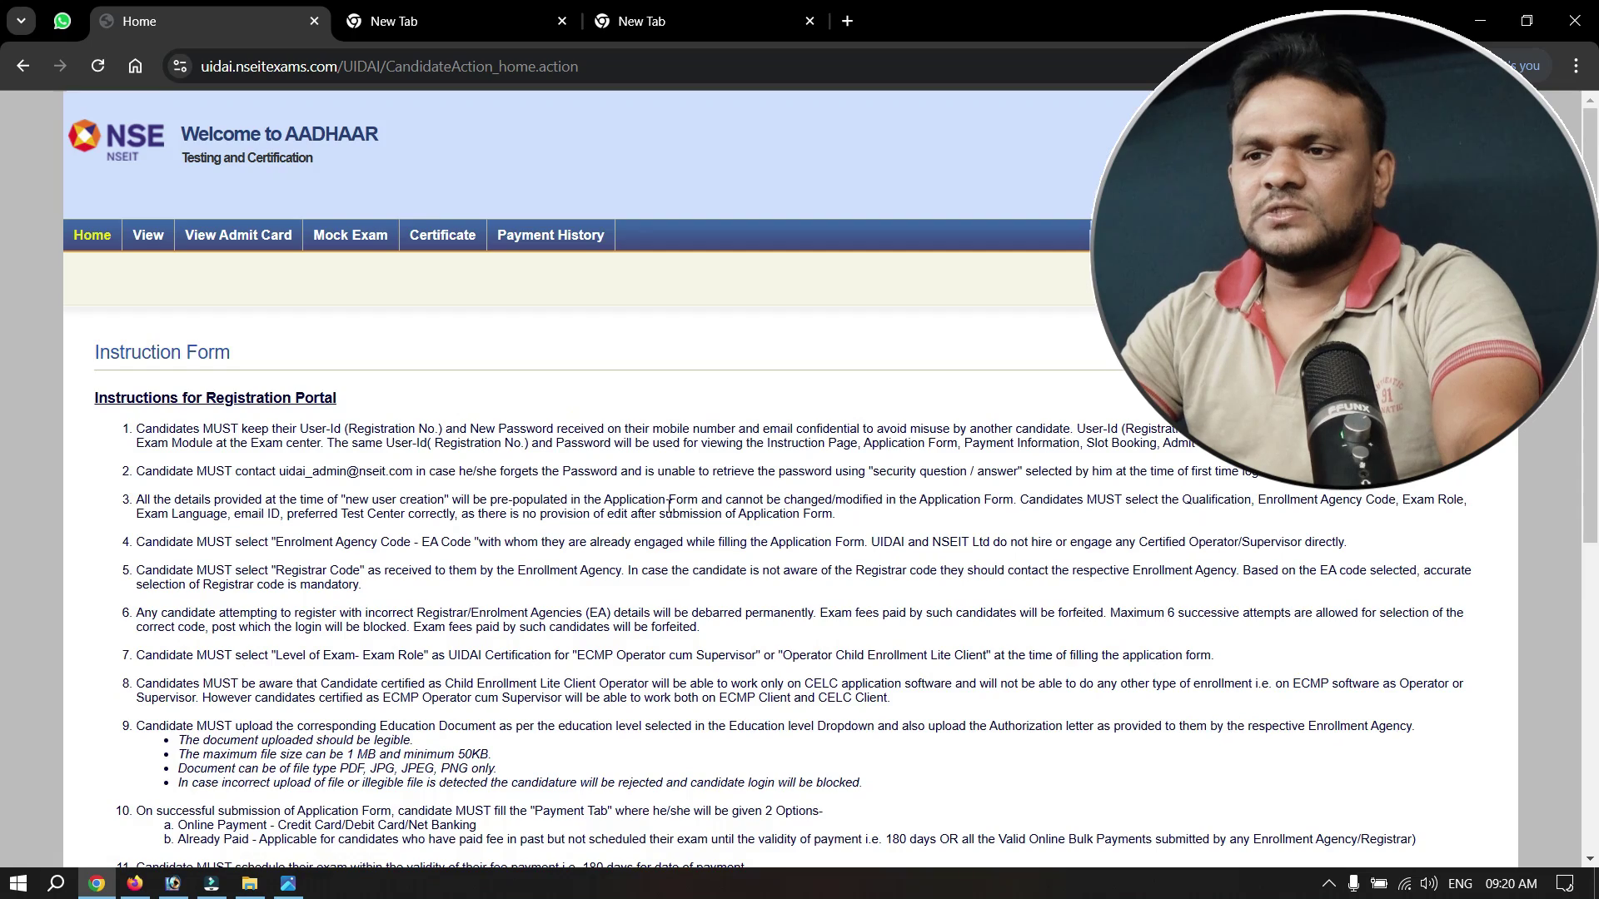
scroll(669, 512, down, 2)
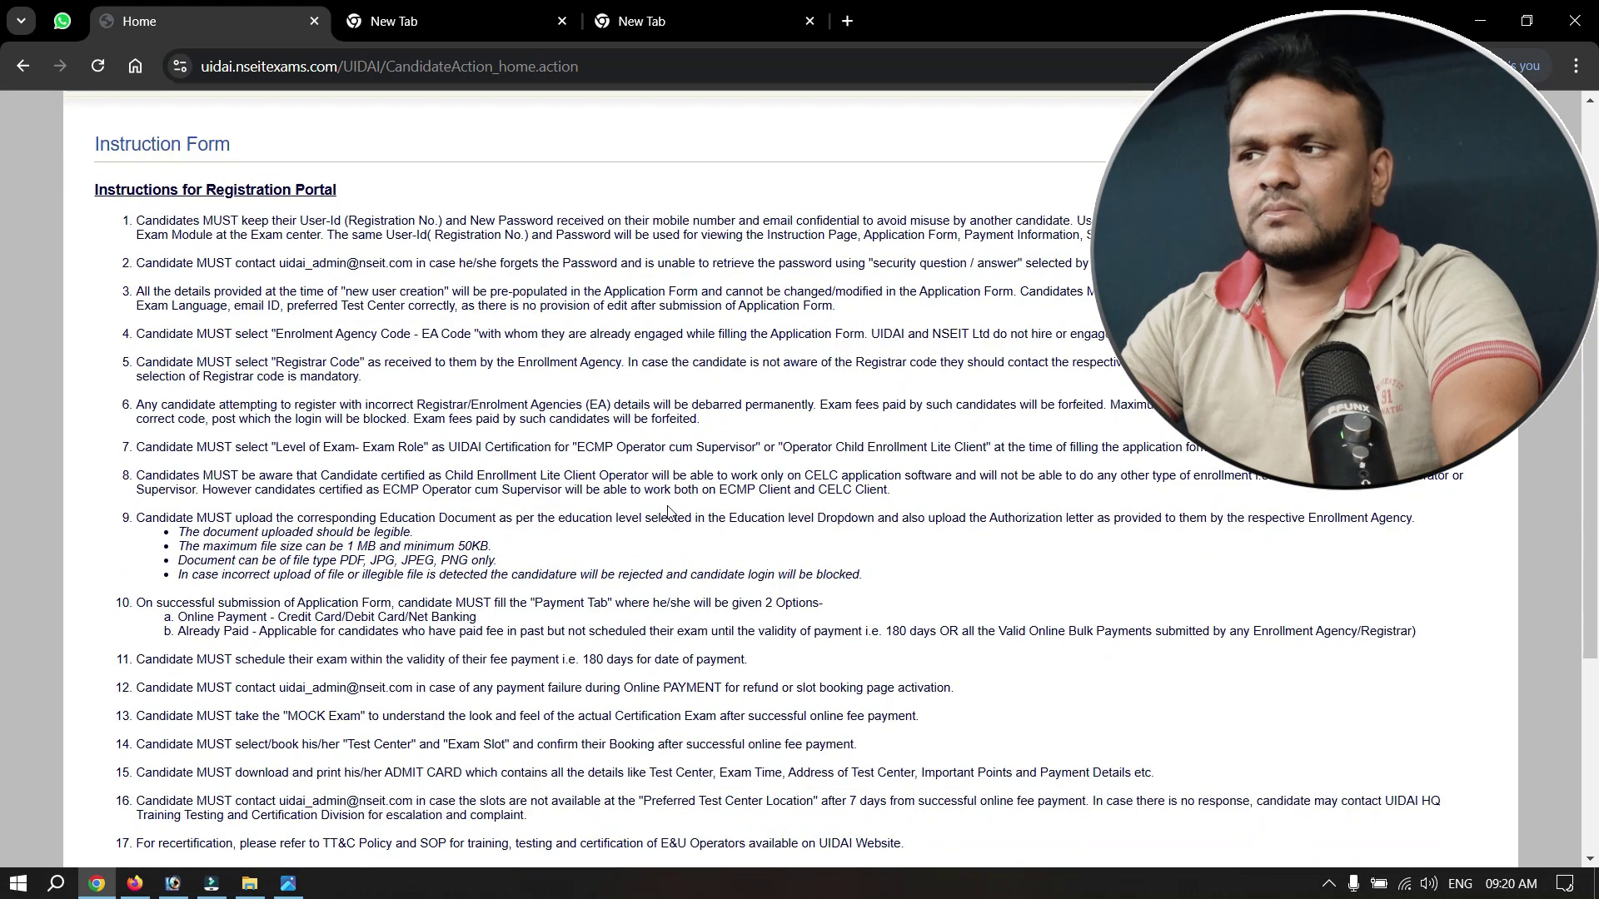
scroll(668, 512, up, 1)
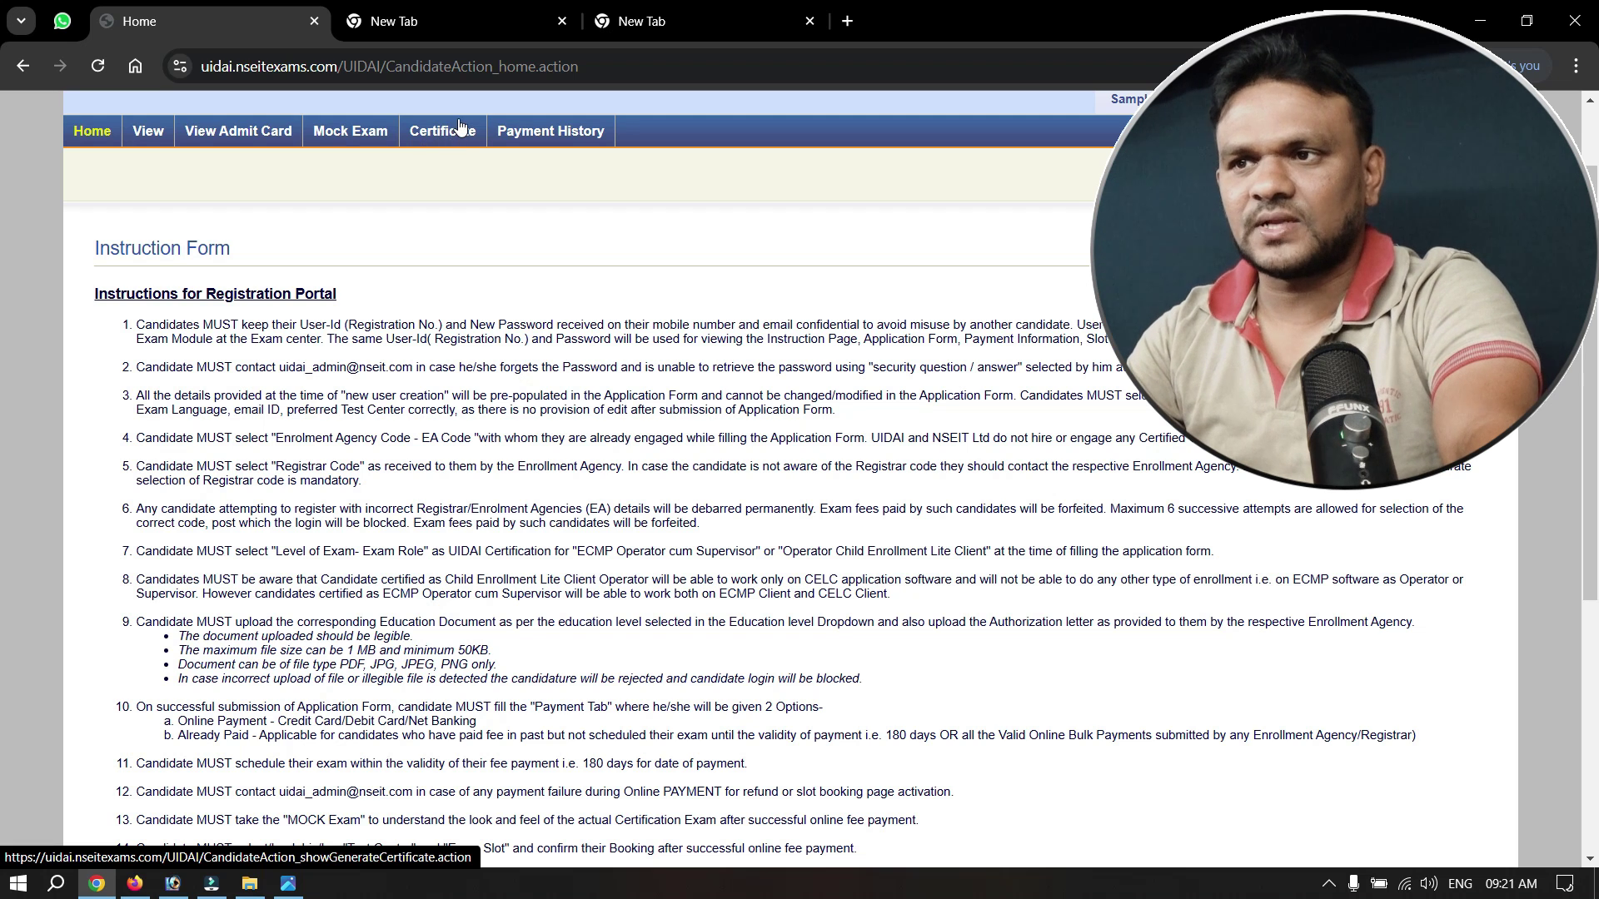
Open the Certificate page and check its 'No Certificate Record Available' message.
click(453, 133)
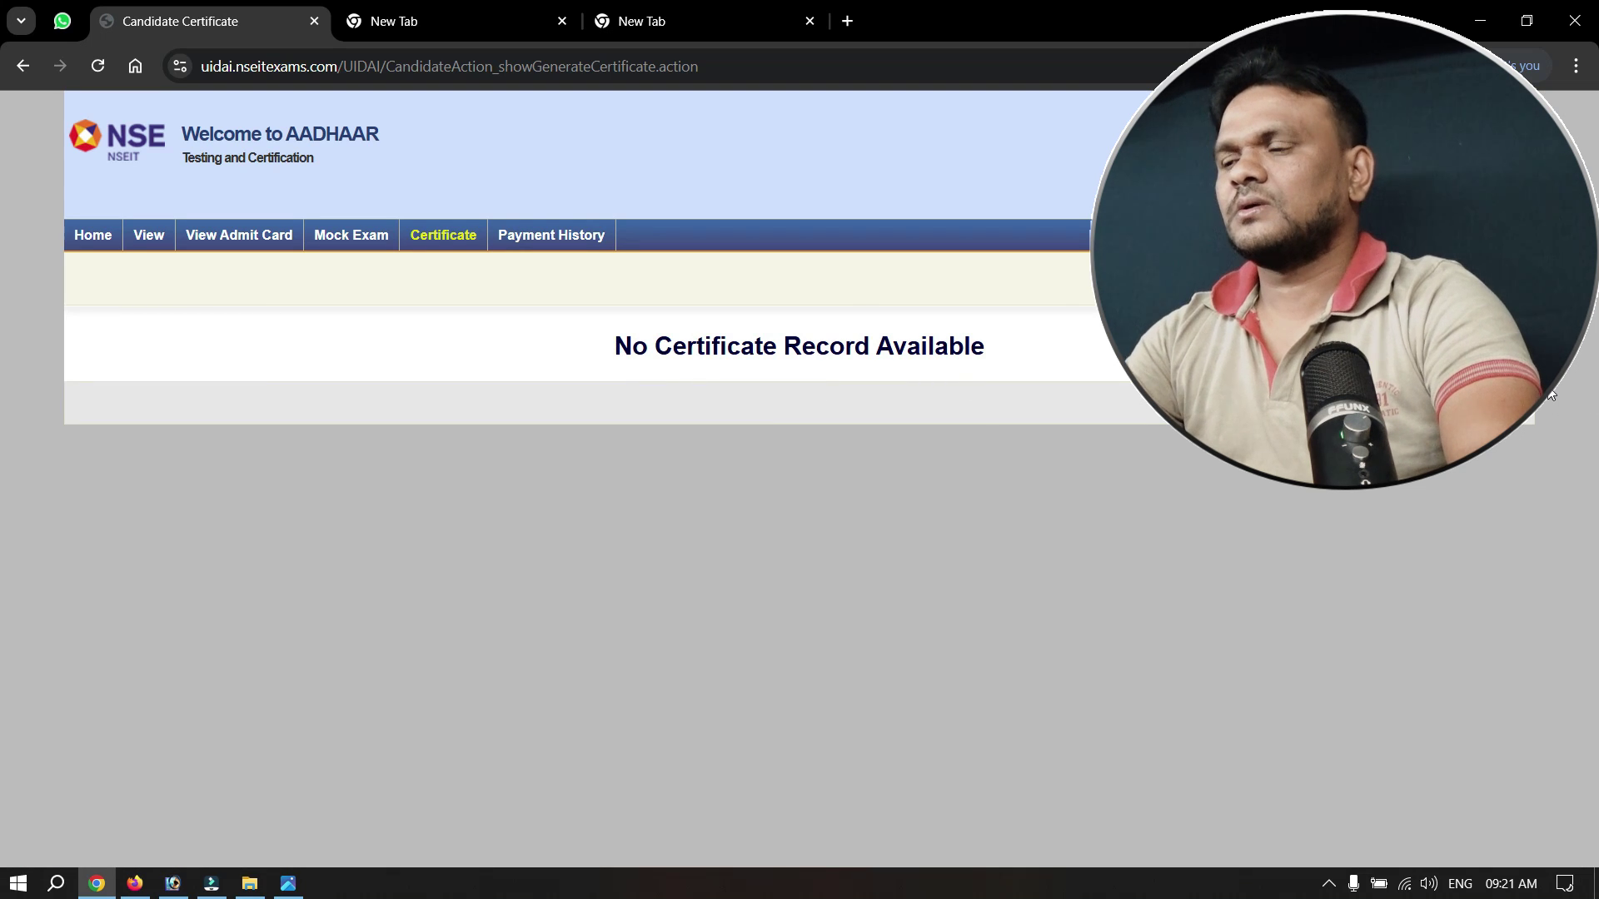
triple_click(936, 377)
click(582, 368)
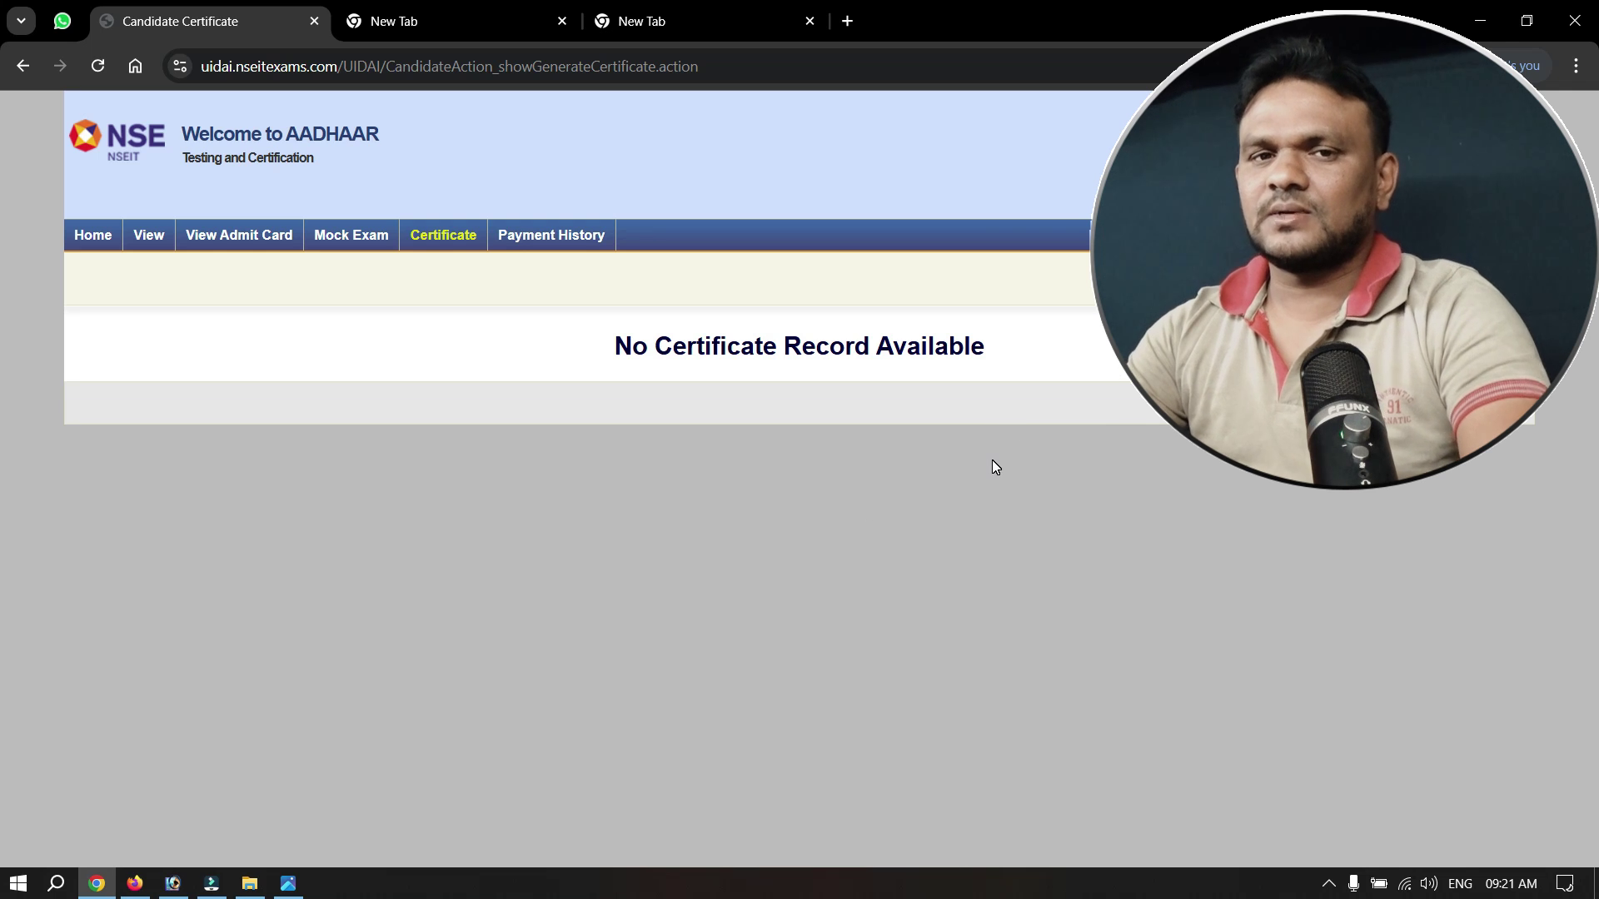
drag(603, 346, 1039, 426)
click(1115, 413)
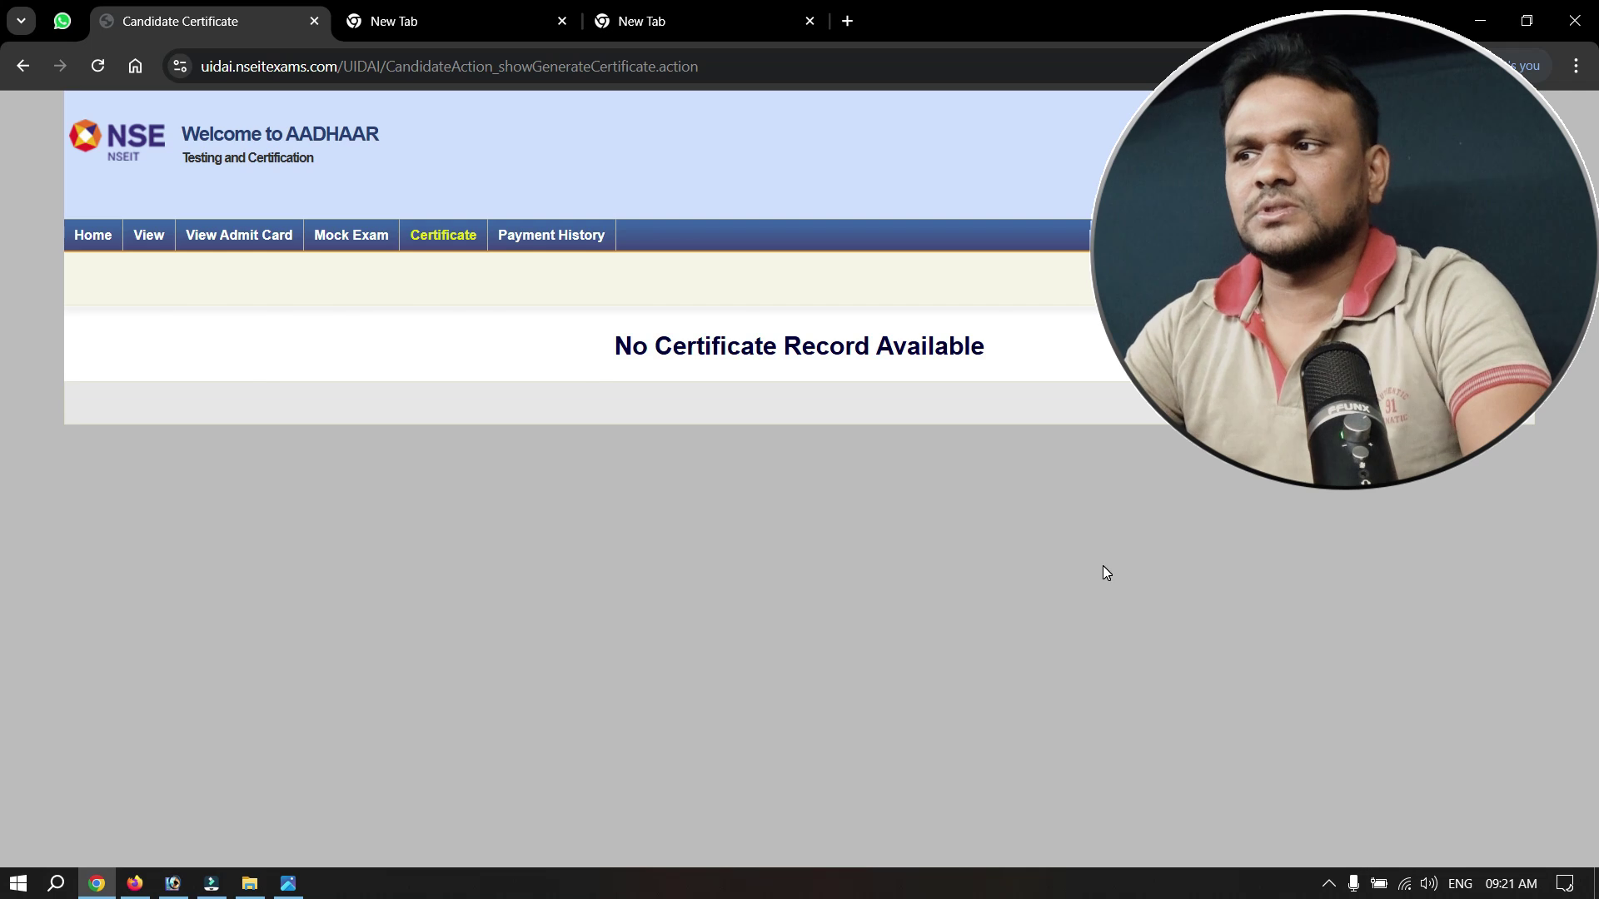